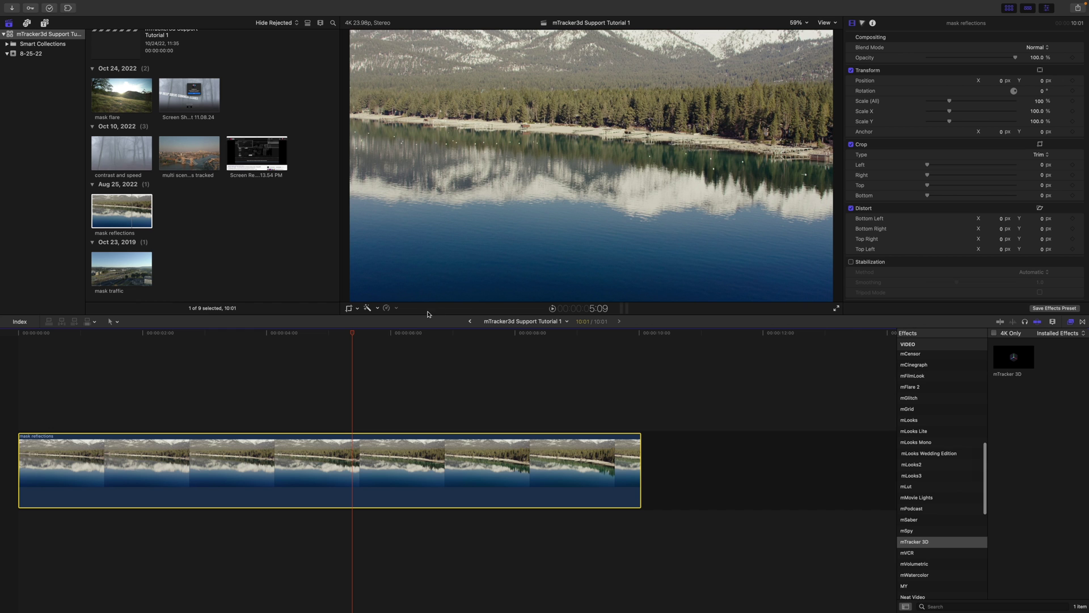
Return the playhead to the first frame of the mask reflections lake clip.
drag(350, 336, 18, 340)
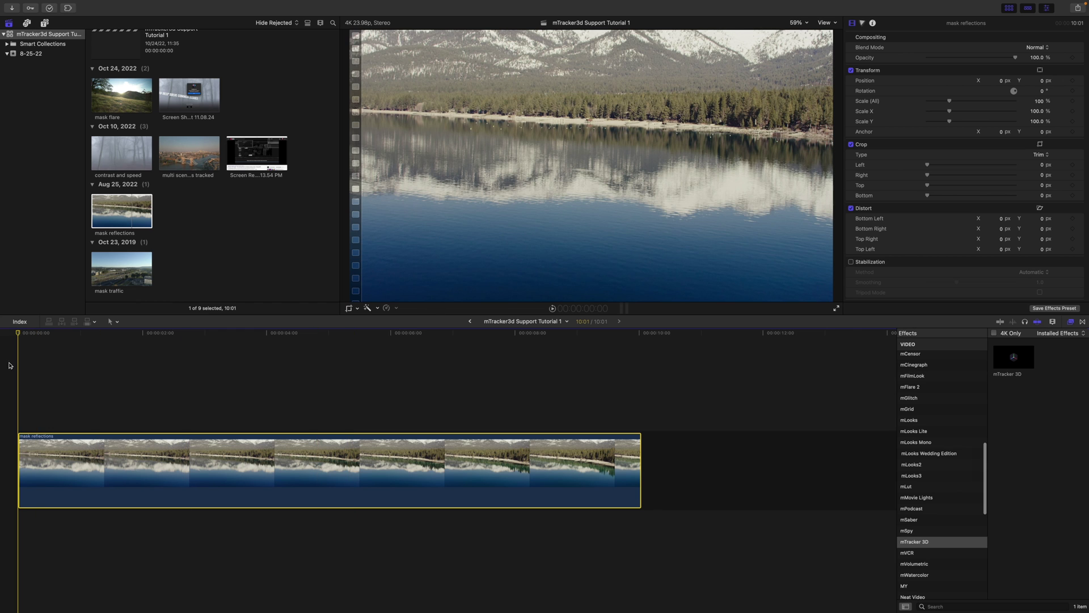
In the Color Board exposure, darken midtones to about -86% and lift highlights to 30%.
click(863, 23)
drag(974, 111, 974, 149)
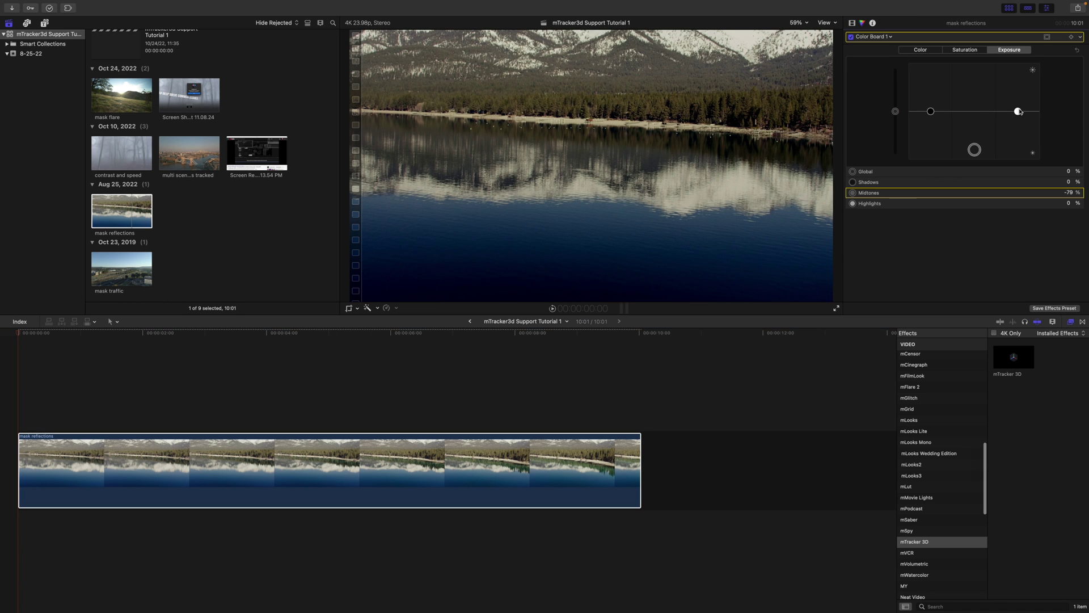
drag(1018, 112, 1018, 97)
drag(974, 151, 974, 153)
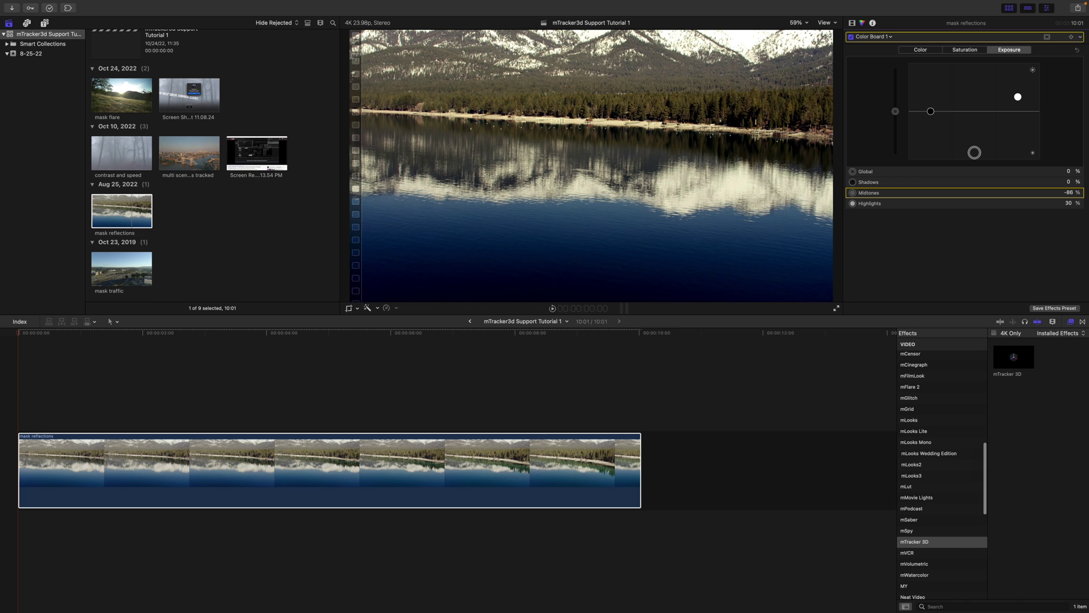
Add a Draw Mask effect to the lake clip and set the viewer zoom to 50%.
scroll(921, 426, up, 5)
click(921, 392)
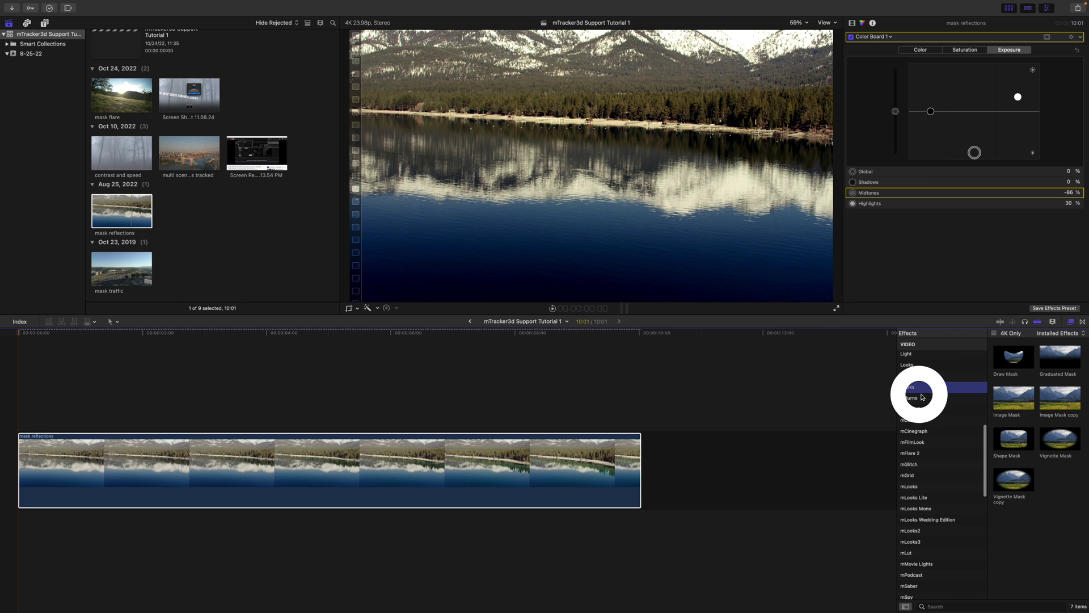
drag(1014, 356, 306, 465)
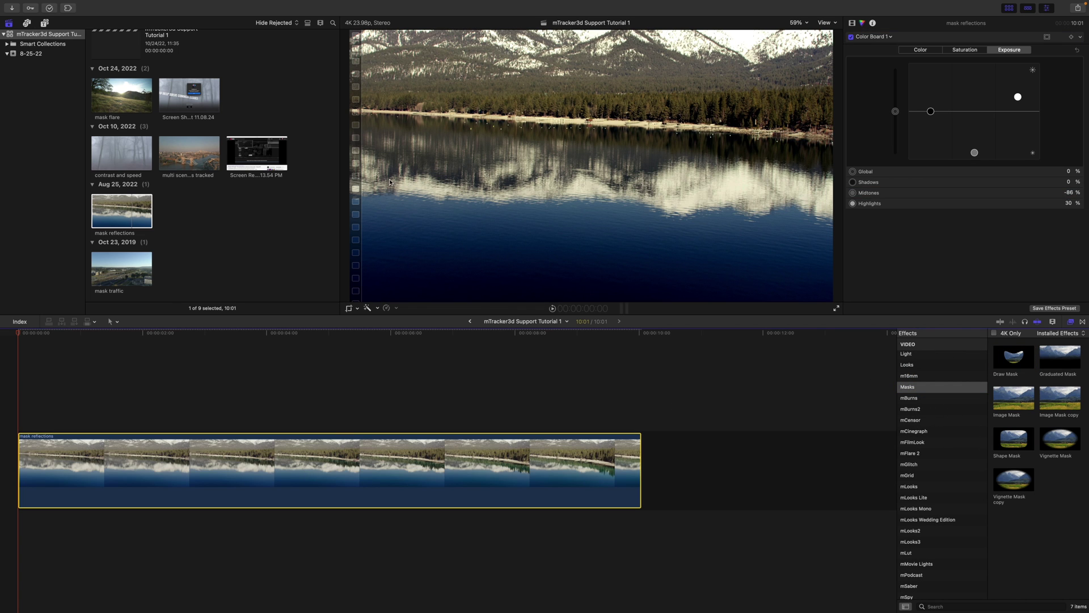
click(853, 23)
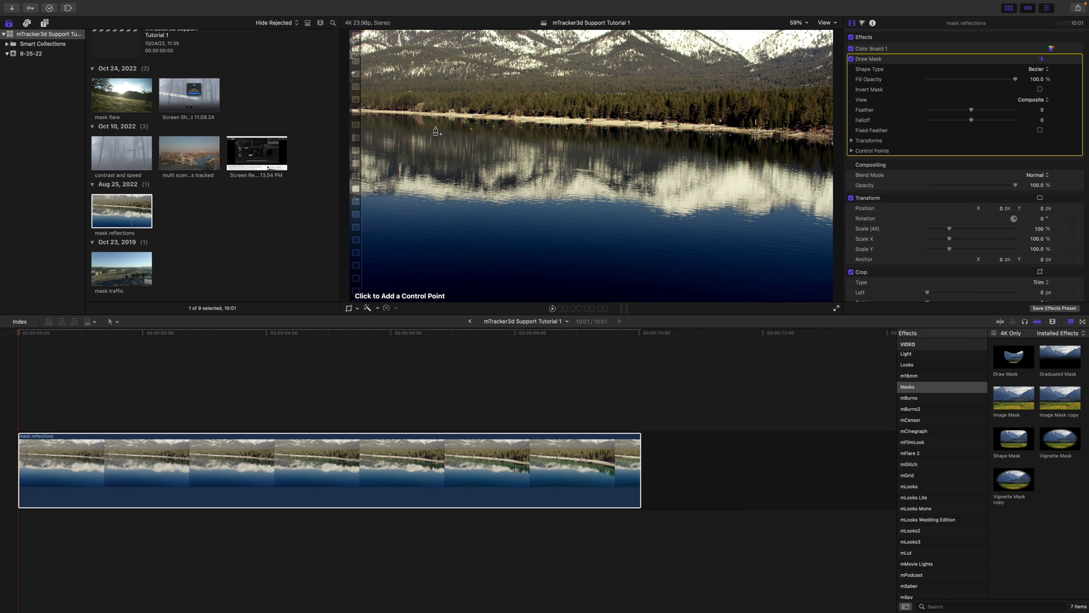
click(797, 23)
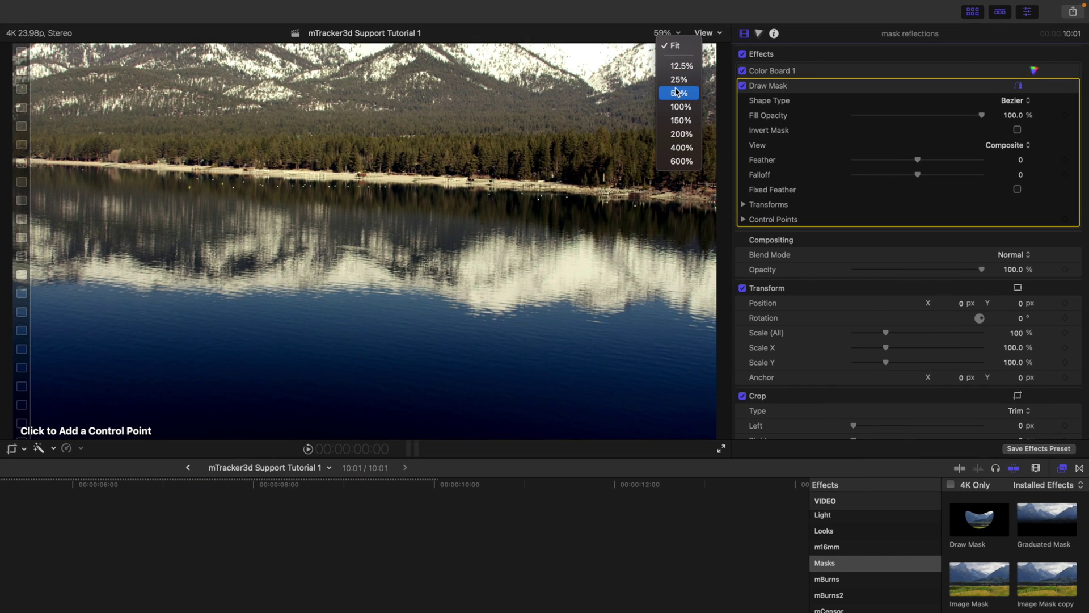
click(804, 63)
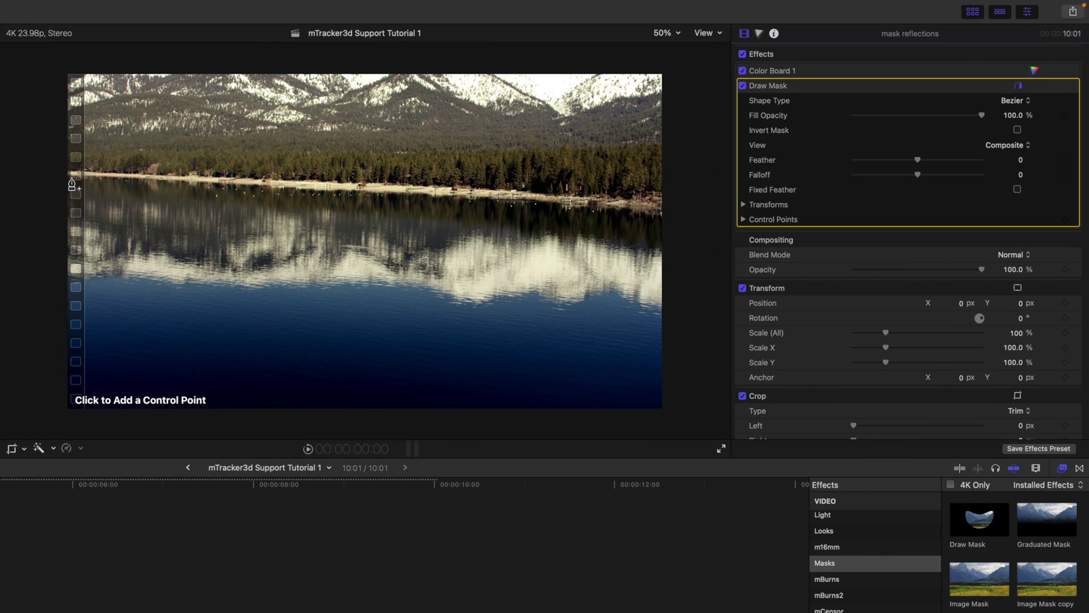
Draw a closed mask along the shoreline around the lake and invert it to black out the water.
click(63, 173)
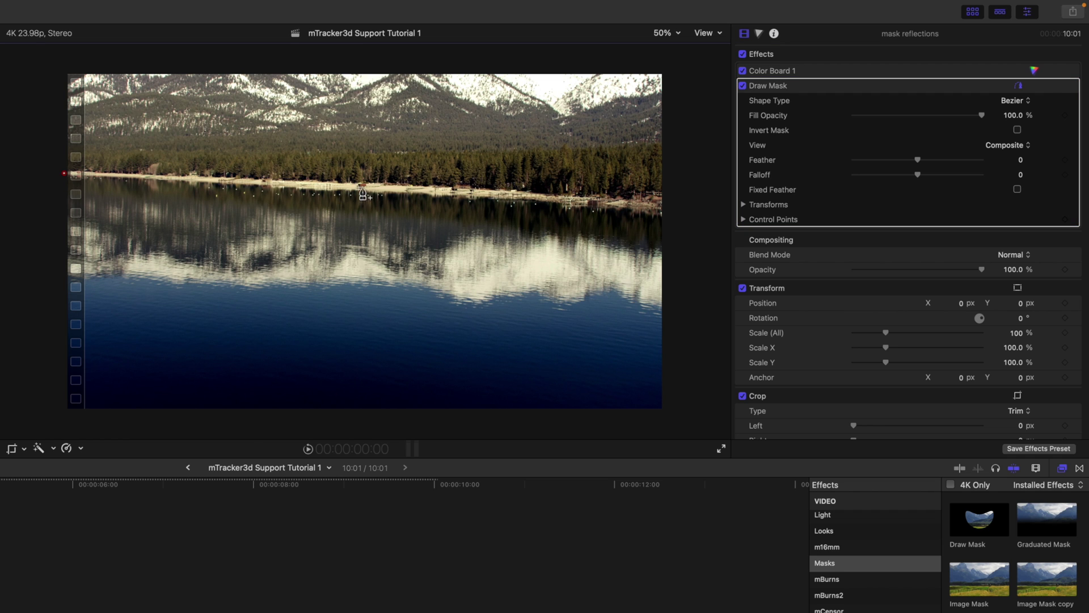
click(554, 198)
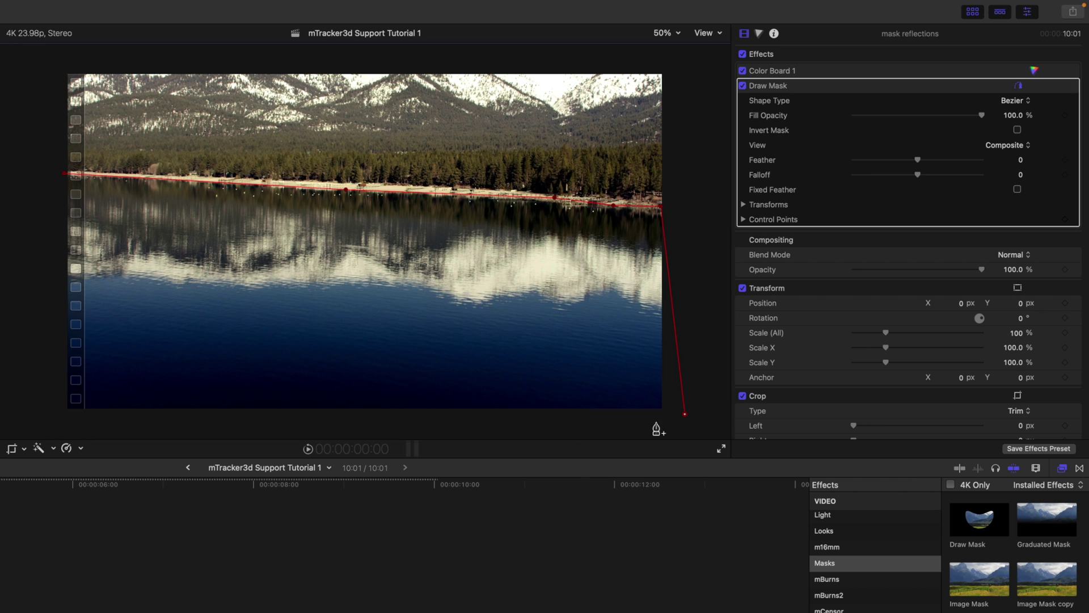
click(42, 422)
click(63, 173)
click(1017, 130)
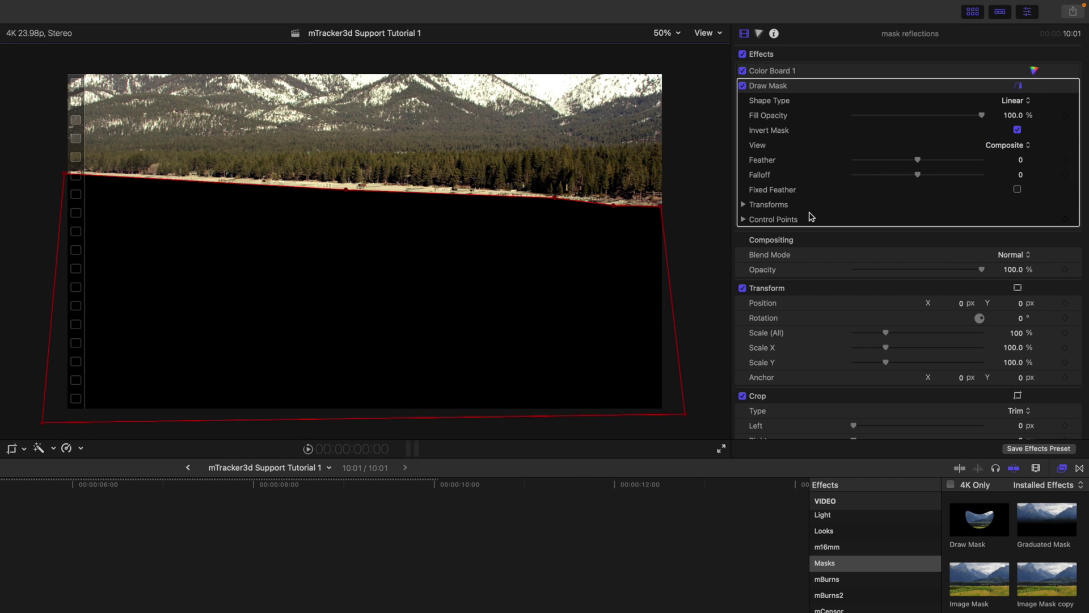
Keyframe the mask position and control points, realigning them to the shoreline at the end and middle.
click(744, 205)
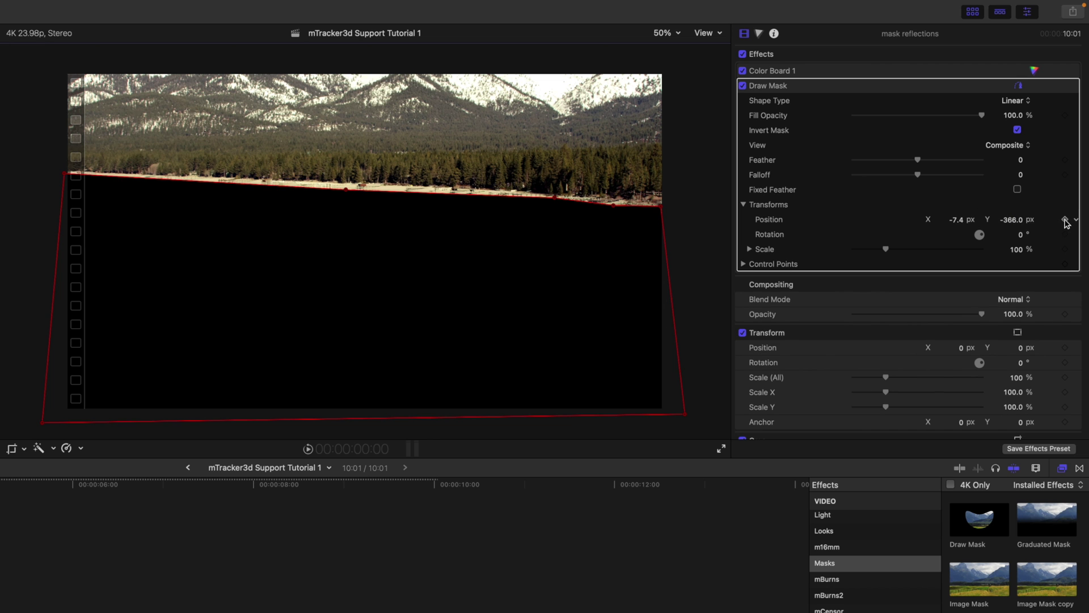
click(1065, 219)
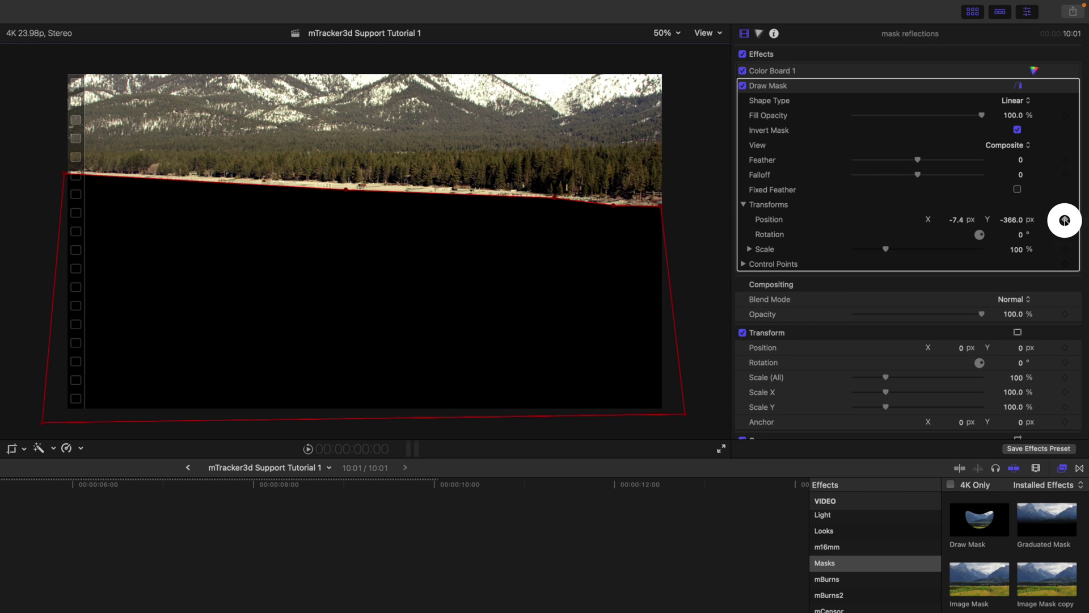
click(1064, 265)
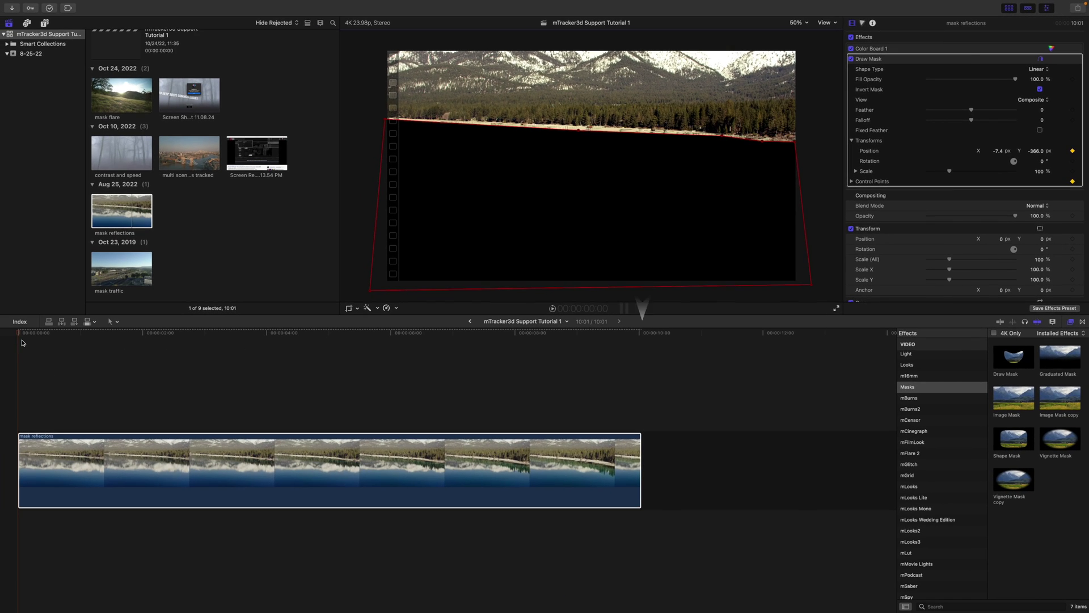
key(End)
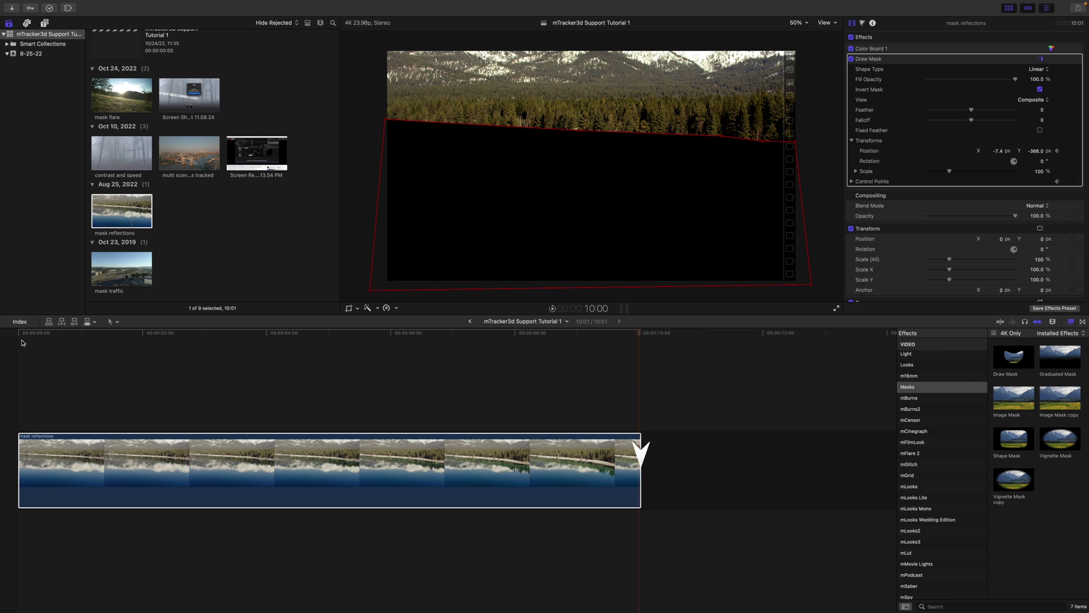
mouse_move(386, 120)
mouse_down()
mouse_move(384, 156)
mouse_move(380, 135)
mouse_up()
drag(580, 134, 823, 190)
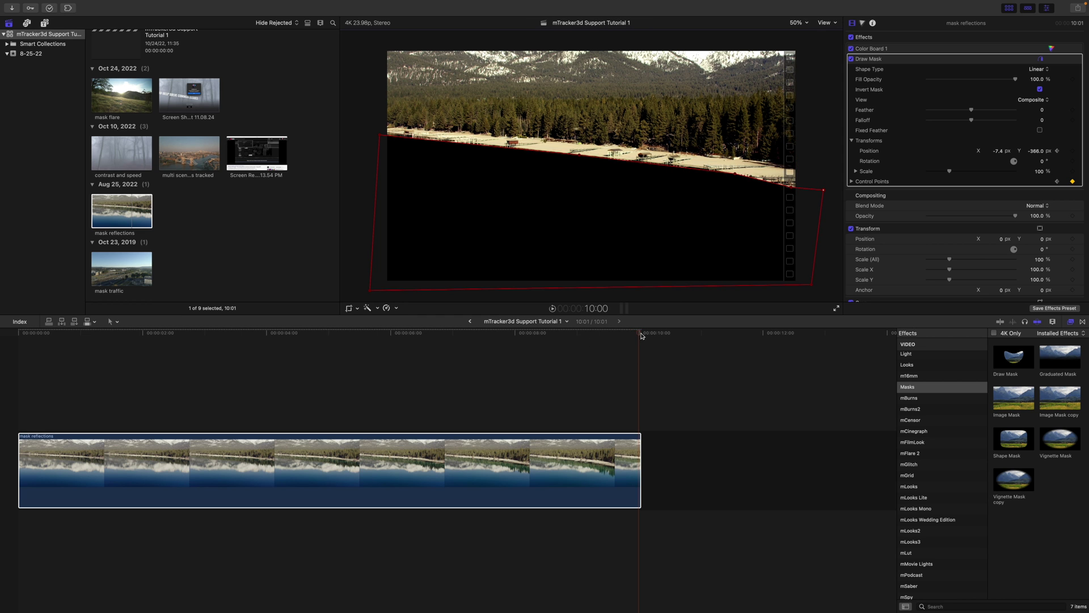
drag(641, 336, 311, 340)
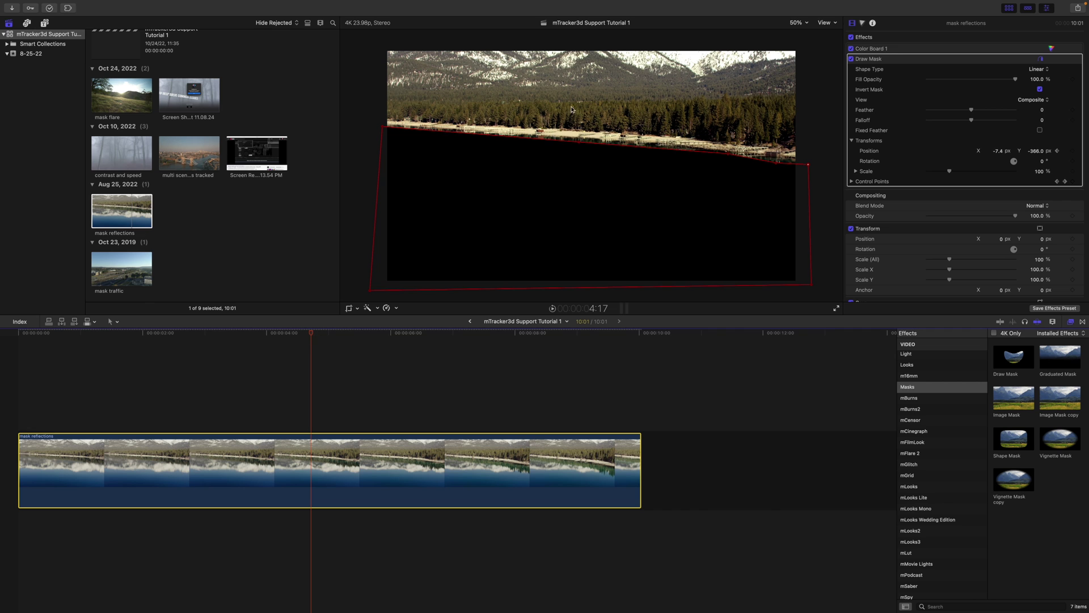
drag(581, 146, 579, 141)
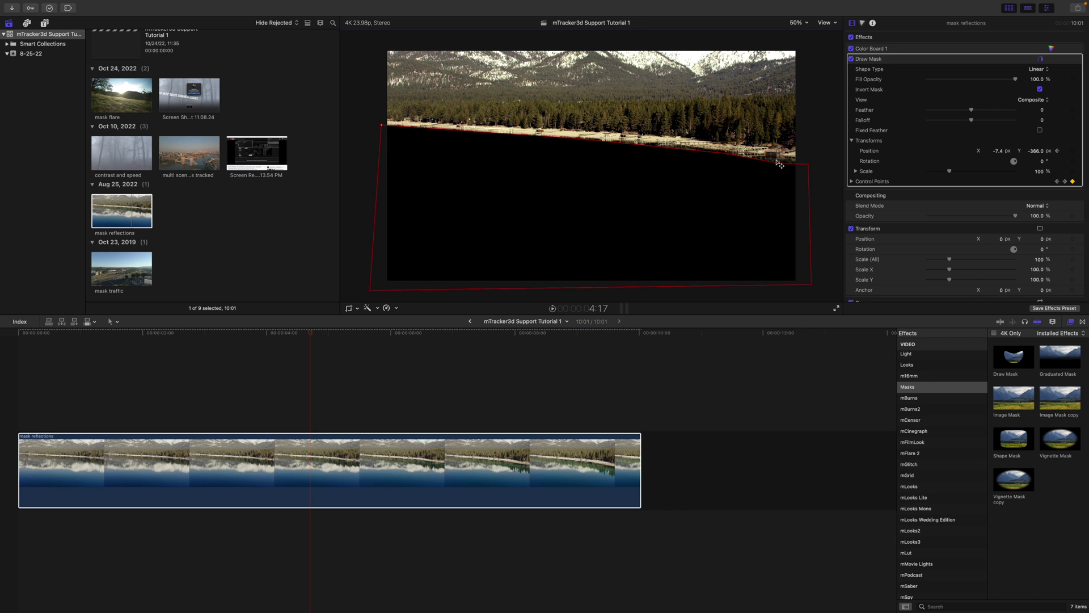
mouse_move(82, 347)
mouse_down()
mouse_move(49, 347)
mouse_move(288, 353)
mouse_move(16, 351)
mouse_up()
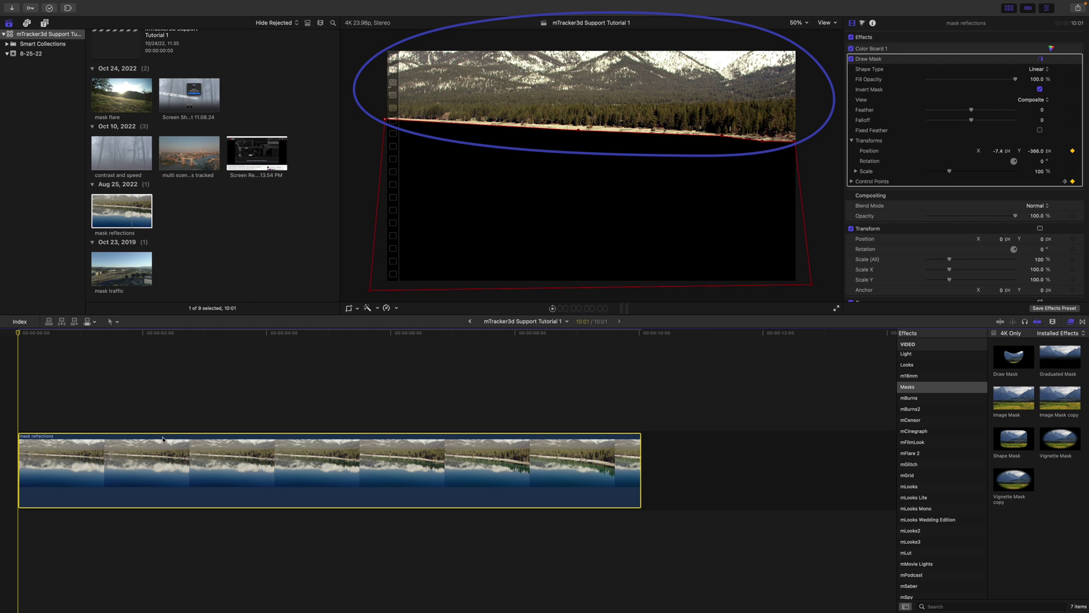
scroll(942, 478, down, 2)
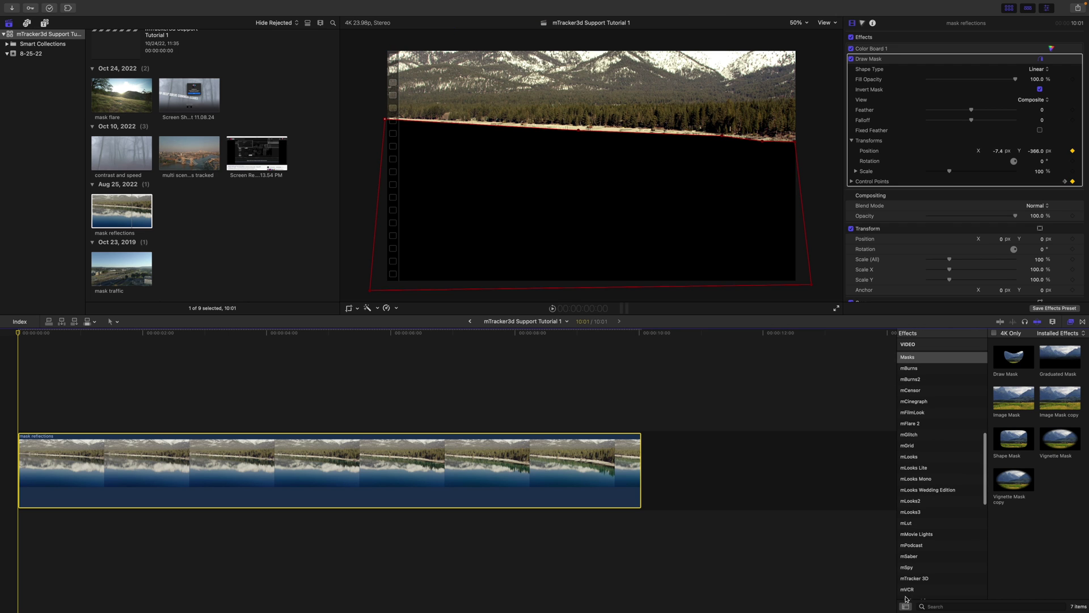
click(914, 578)
Apply mTracker 3D to the lake clip, track the camera motion, and switch off the Draw Mask.
drag(1026, 366, 366, 457)
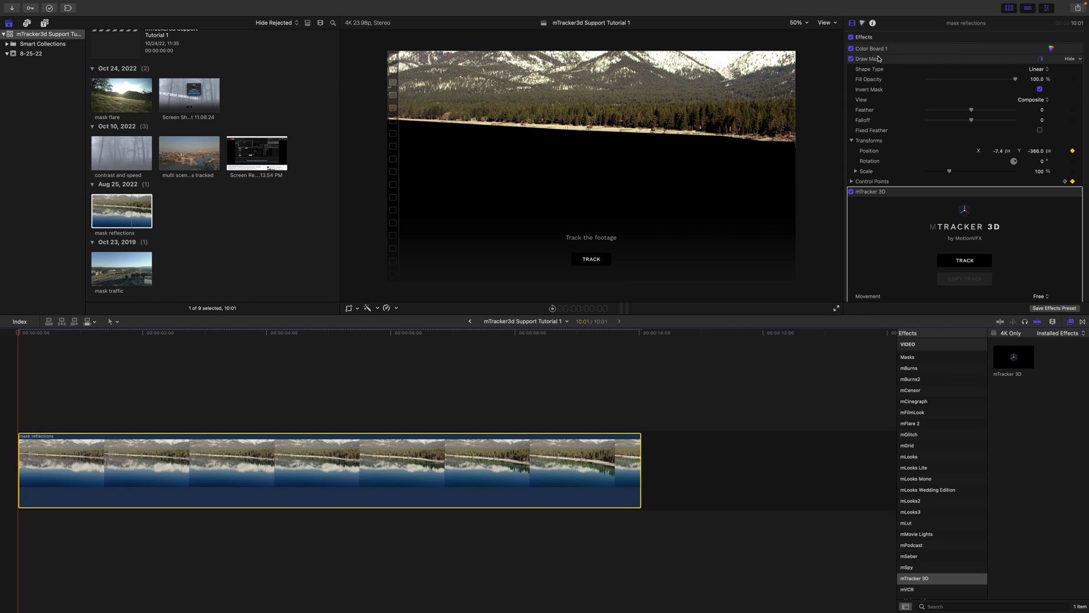
click(596, 262)
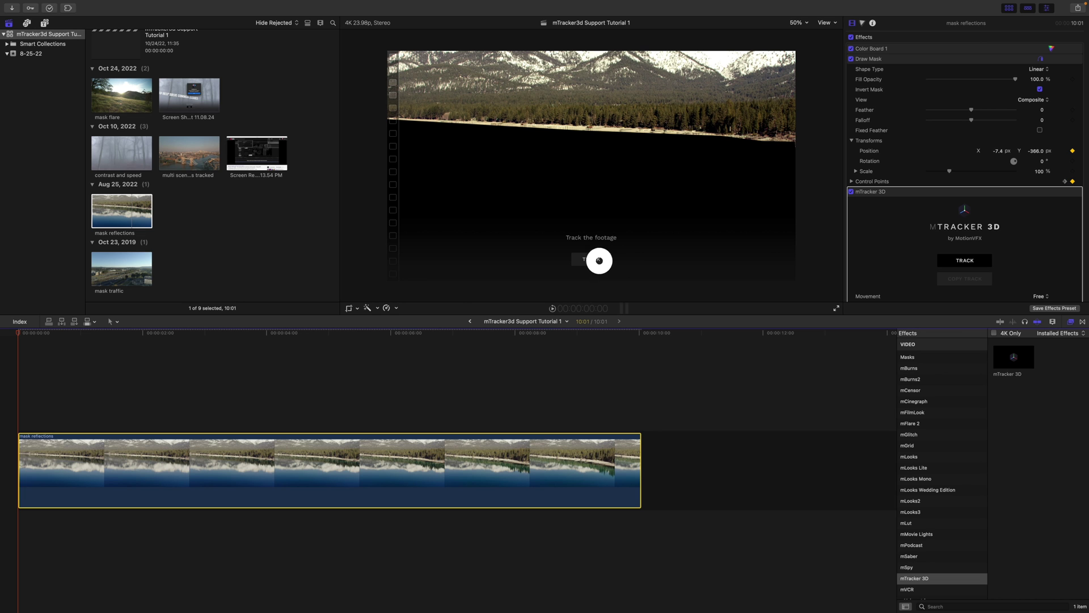
click(851, 59)
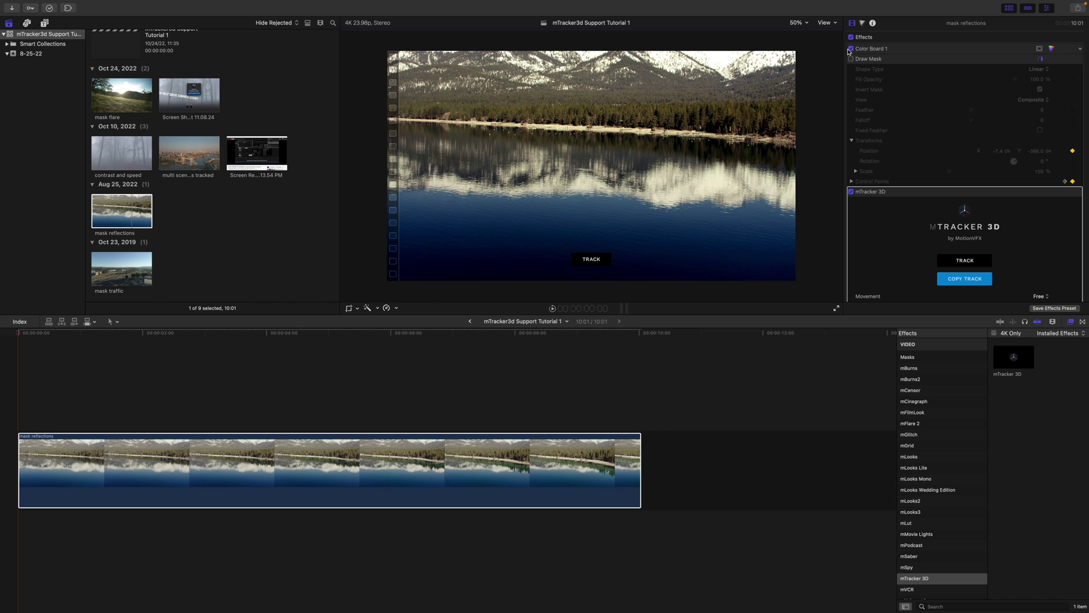
Ease the exposure to -67% midtones and 26% highlights, then show the mTracker 3D titles.
click(851, 49)
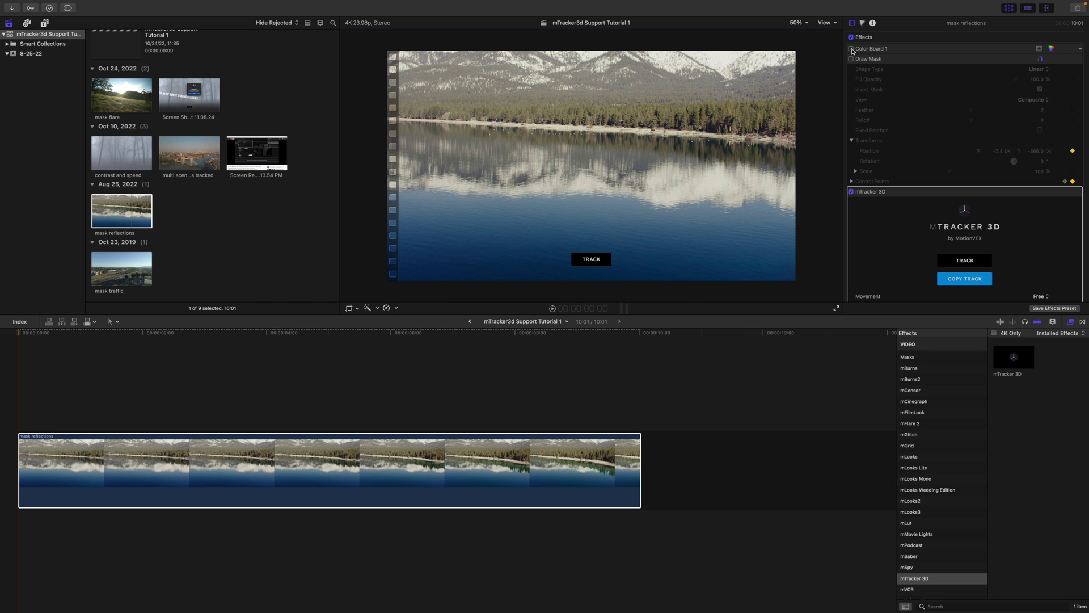
click(852, 50)
click(1053, 50)
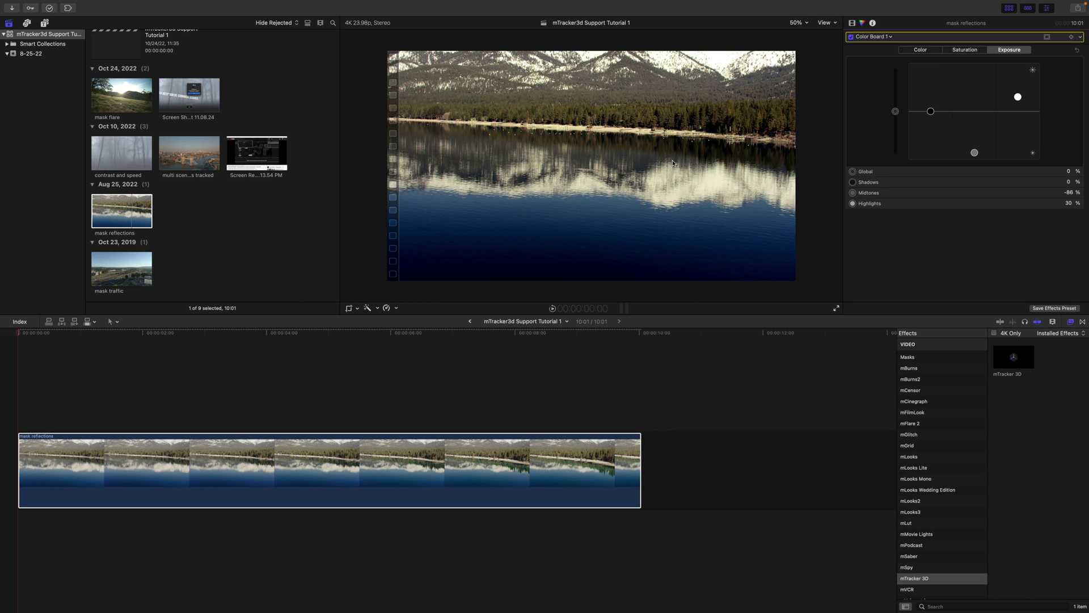
drag(975, 154, 975, 147)
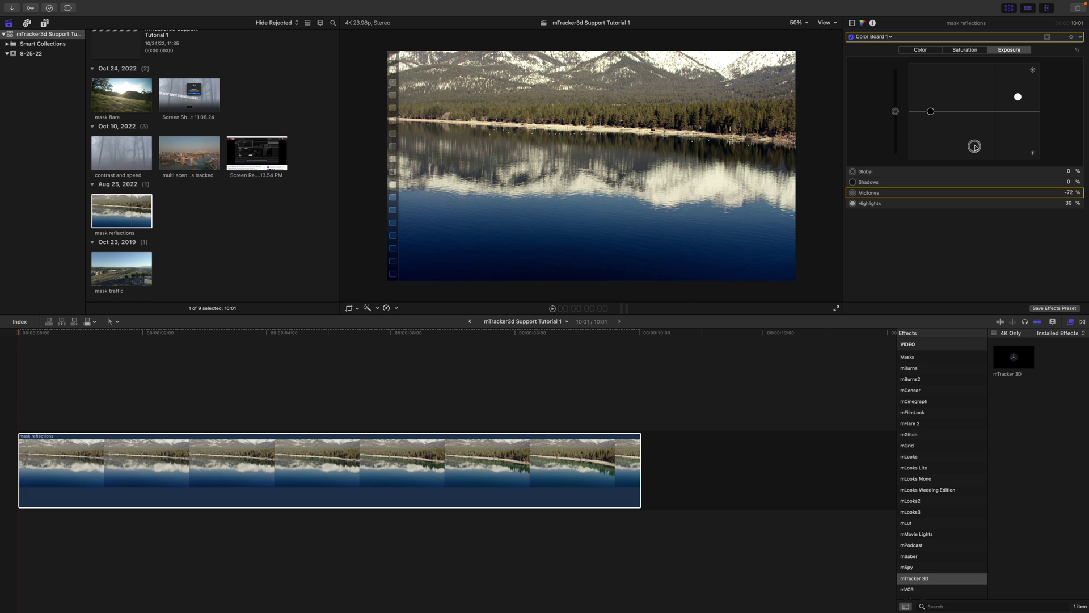
drag(1018, 97, 1019, 98)
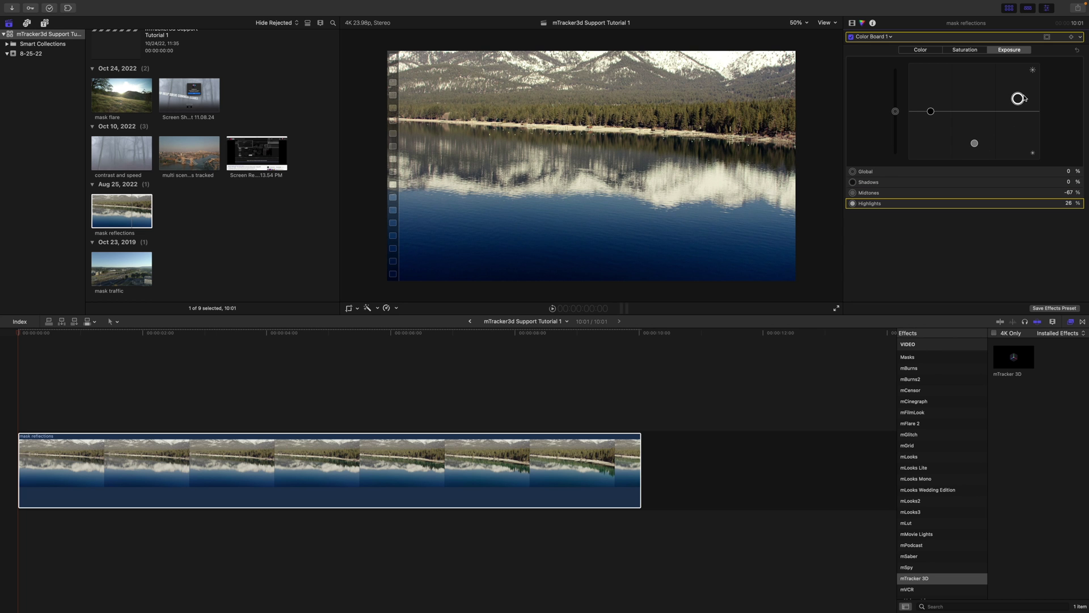
click(852, 23)
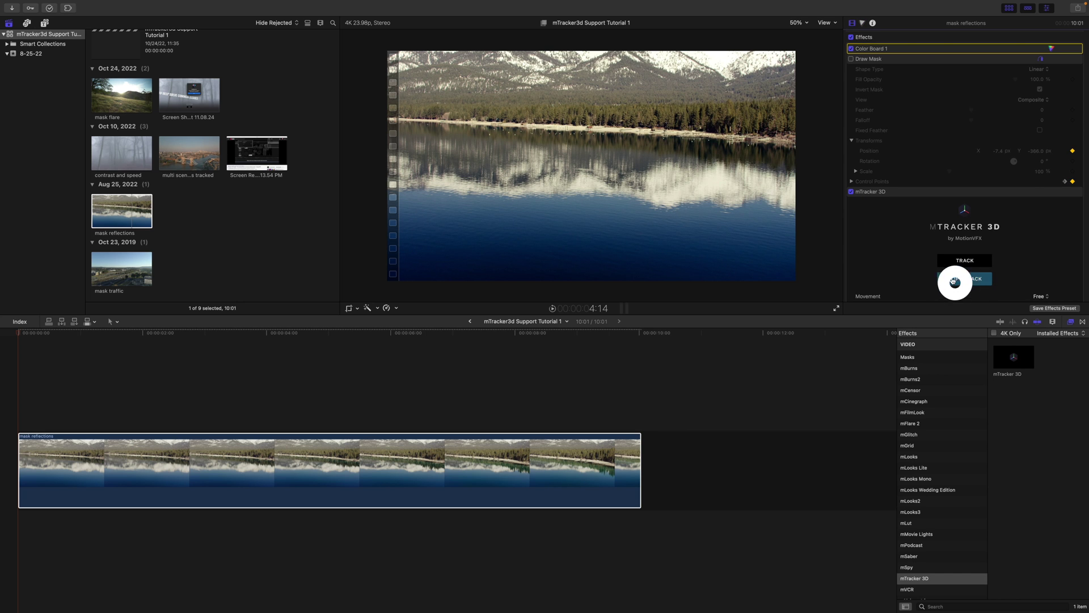
click(44, 23)
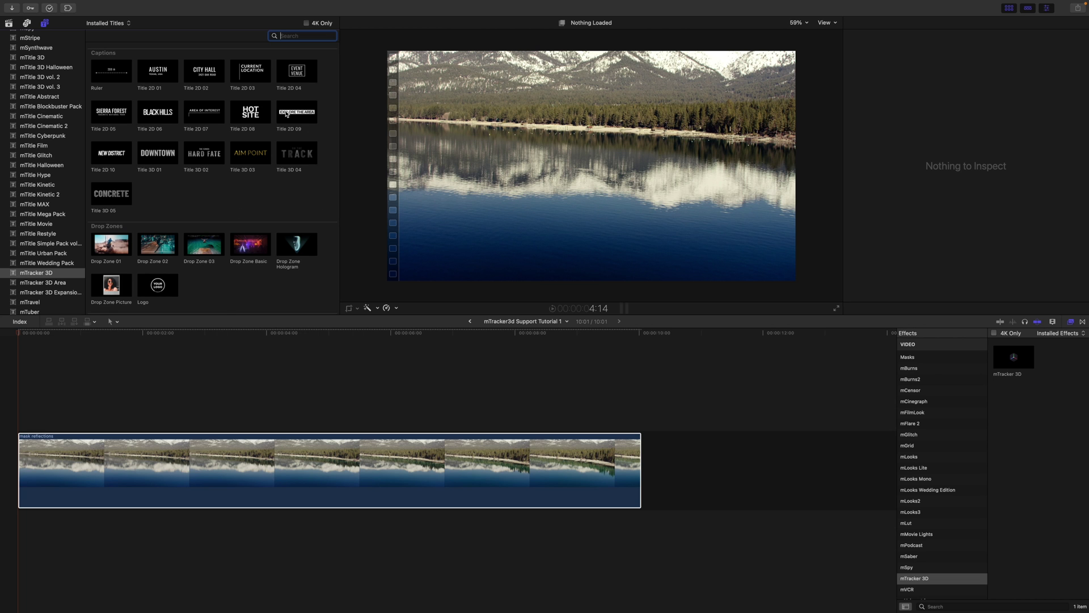
Add Title 2D 09 'EXPLORE THE AREA' over the lake, paste the tracking data, and reposition its 3D anchor.
drag(287, 114, 288, 396)
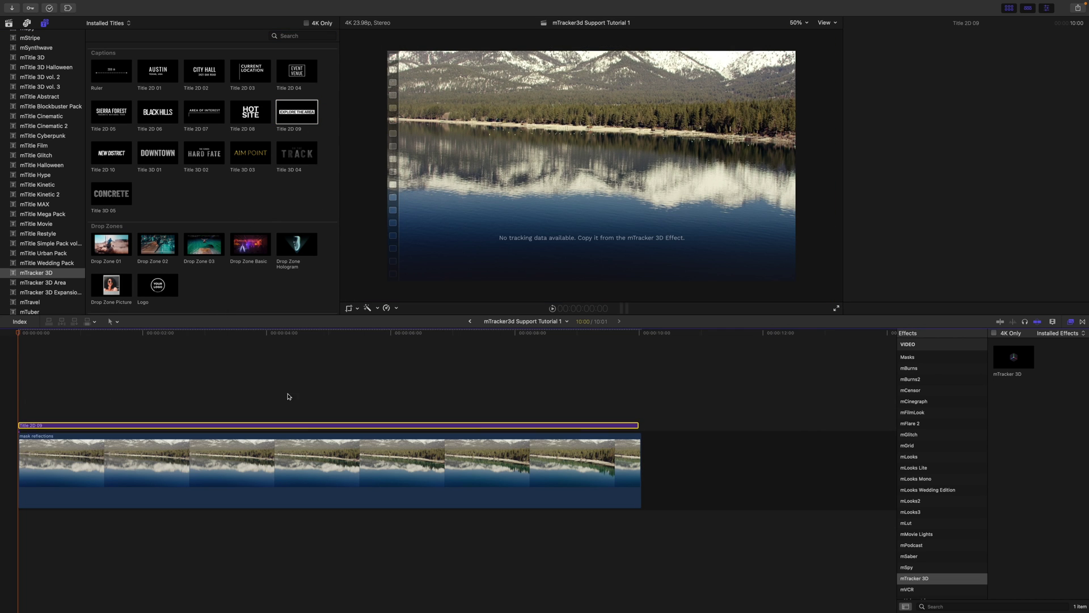
click(638, 425)
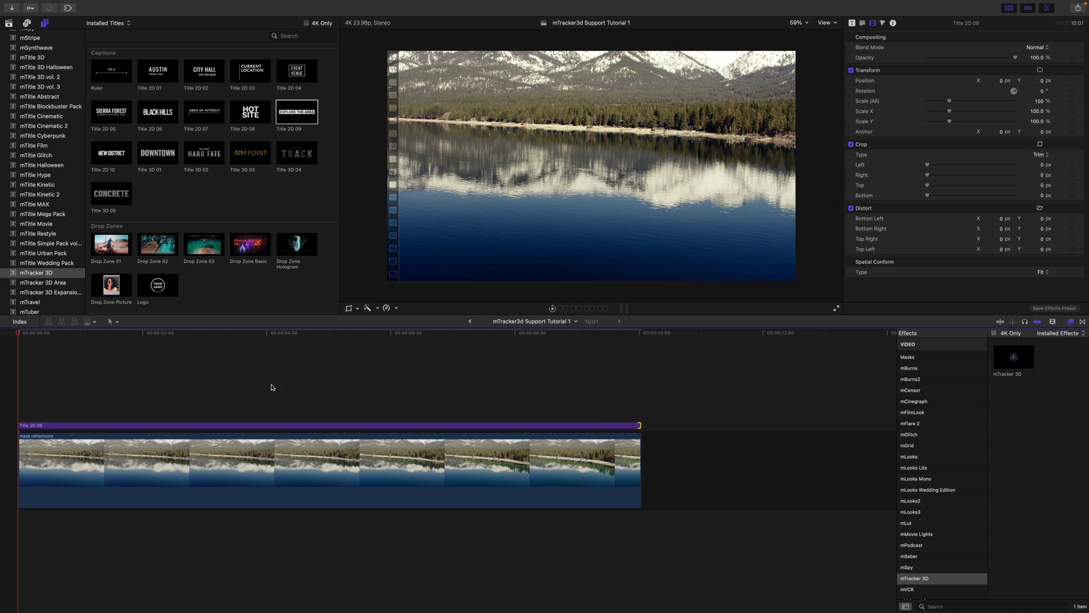
click(100, 429)
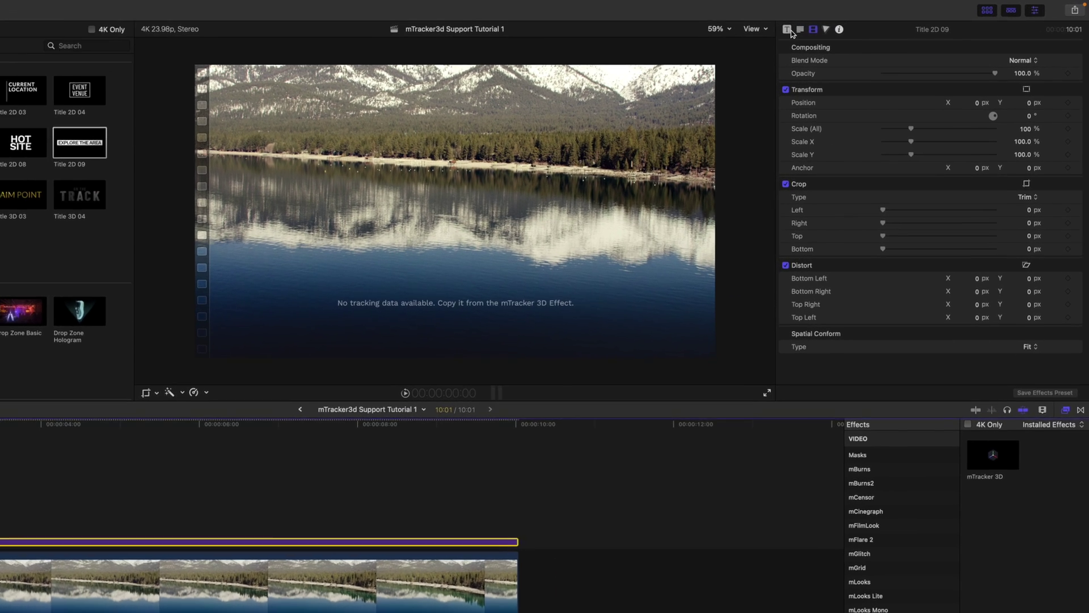
click(852, 22)
click(879, 151)
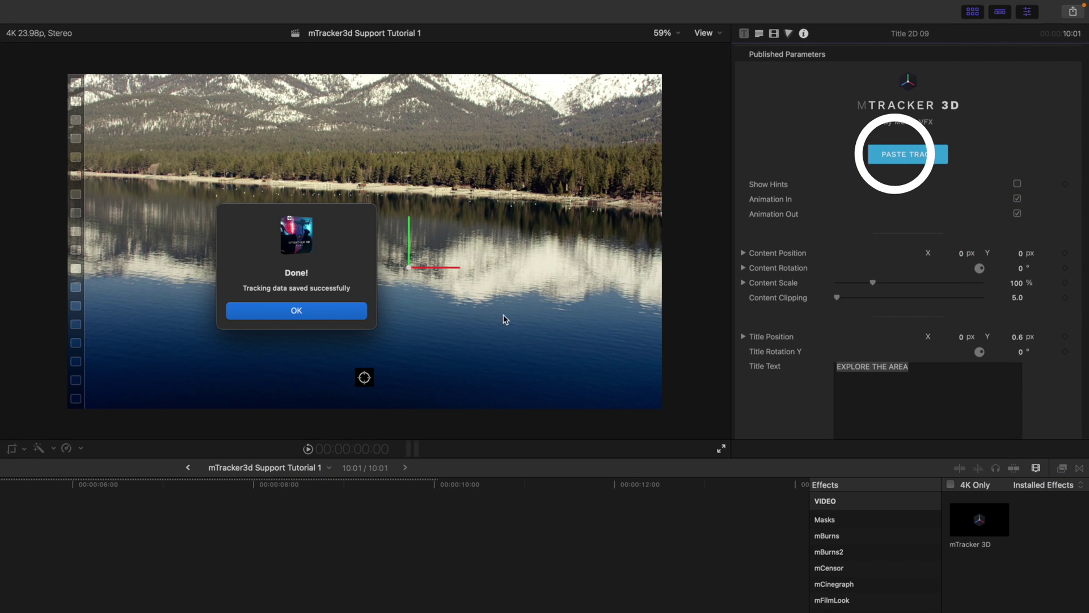
click(317, 314)
click(363, 378)
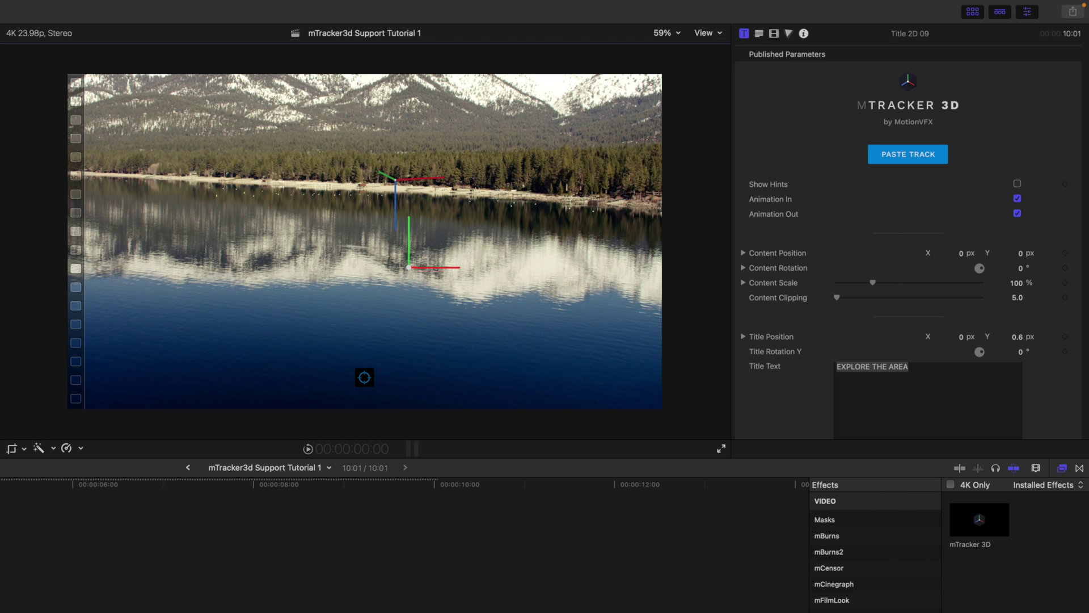
drag(370, 168, 424, 112)
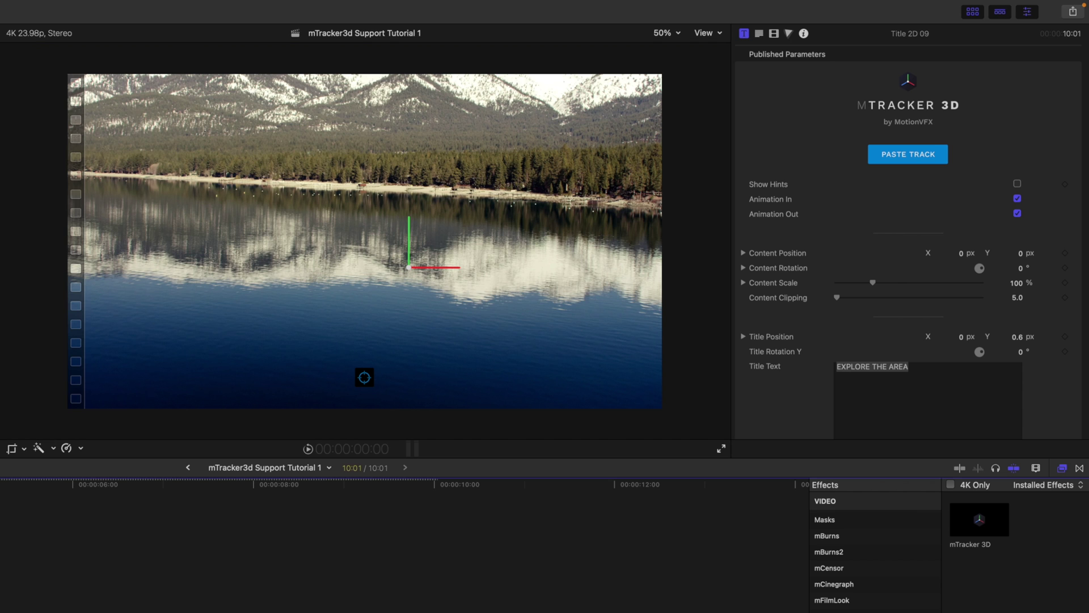
Align the title's 3D axes and shrink its content scale to about 15%.
click(325, 528)
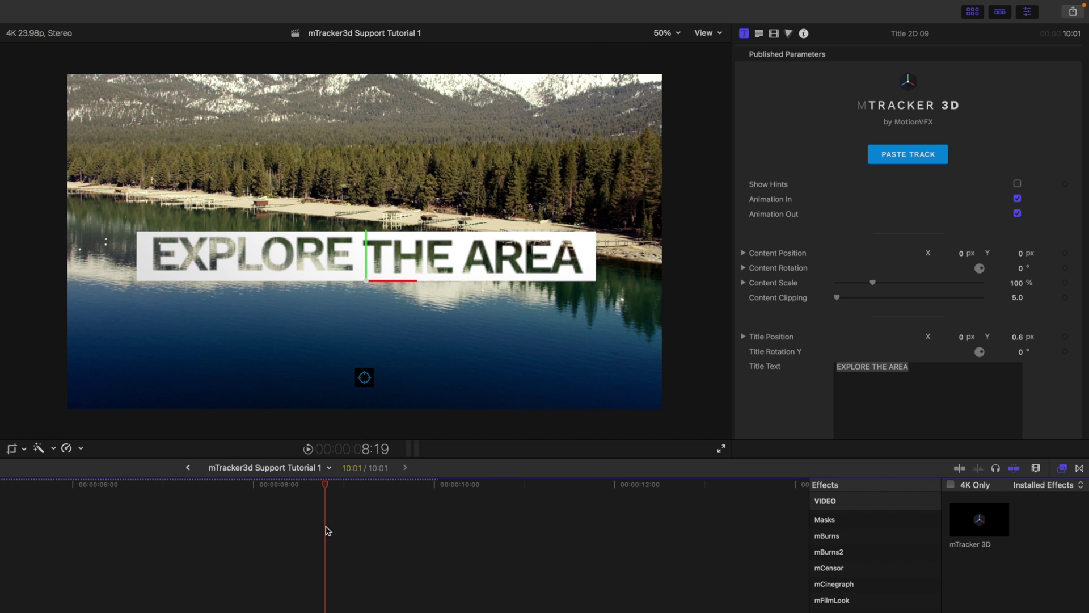
key(shift)
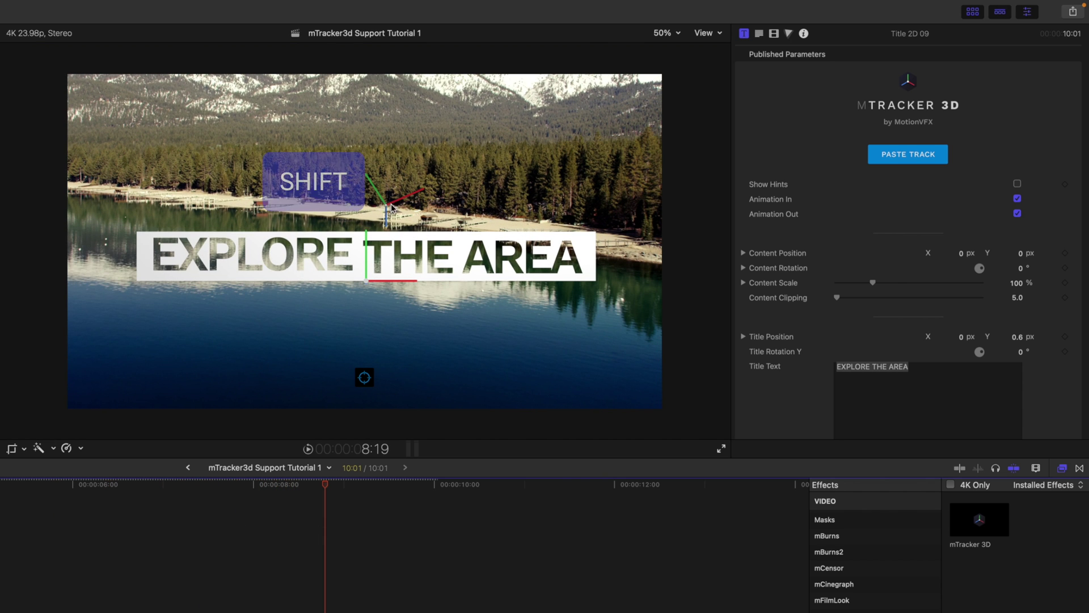
drag(387, 207, 389, 214)
drag(873, 286, 842, 287)
Angle the title along the shoreline (rotation Y -22°, Z -3°) and set position Z to 5.7 px.
click(743, 267)
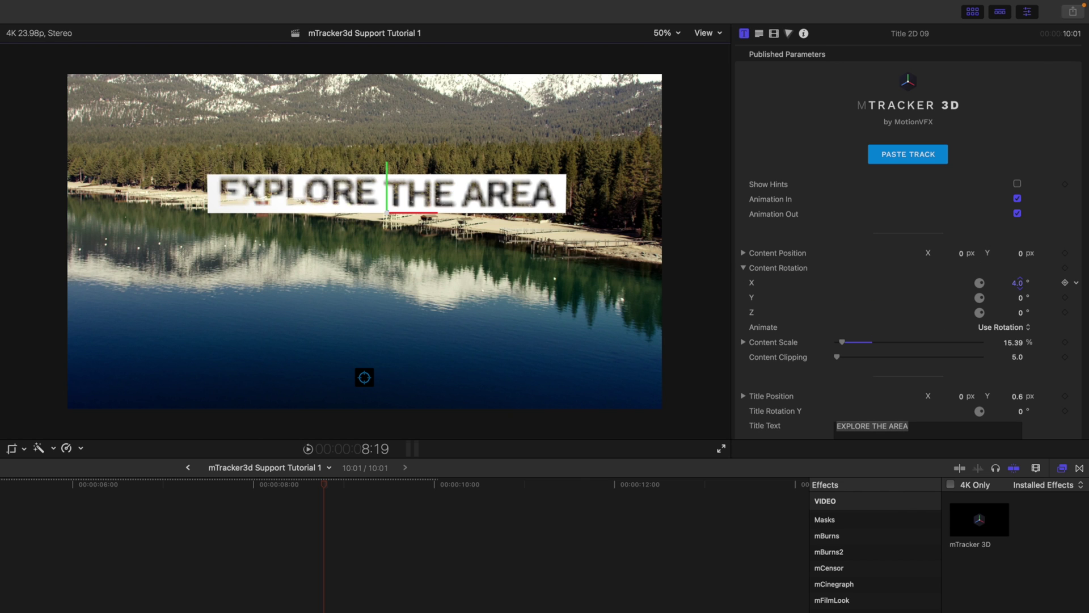
drag(1022, 287, 1023, 288)
drag(1020, 298, 1021, 300)
drag(1020, 313, 1022, 316)
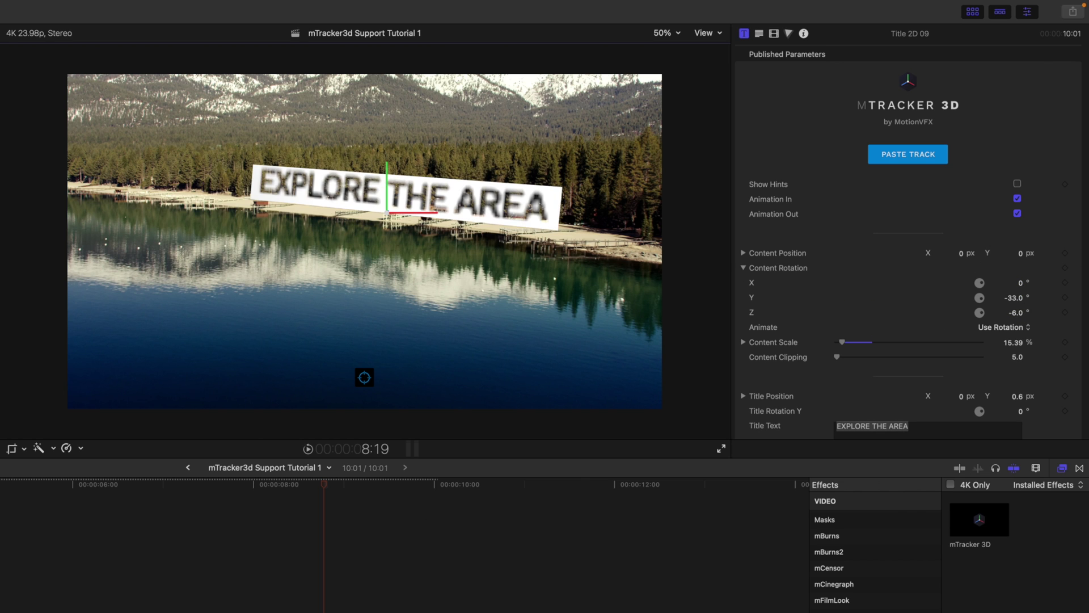
key(Left)
key(Left)
key(Left)
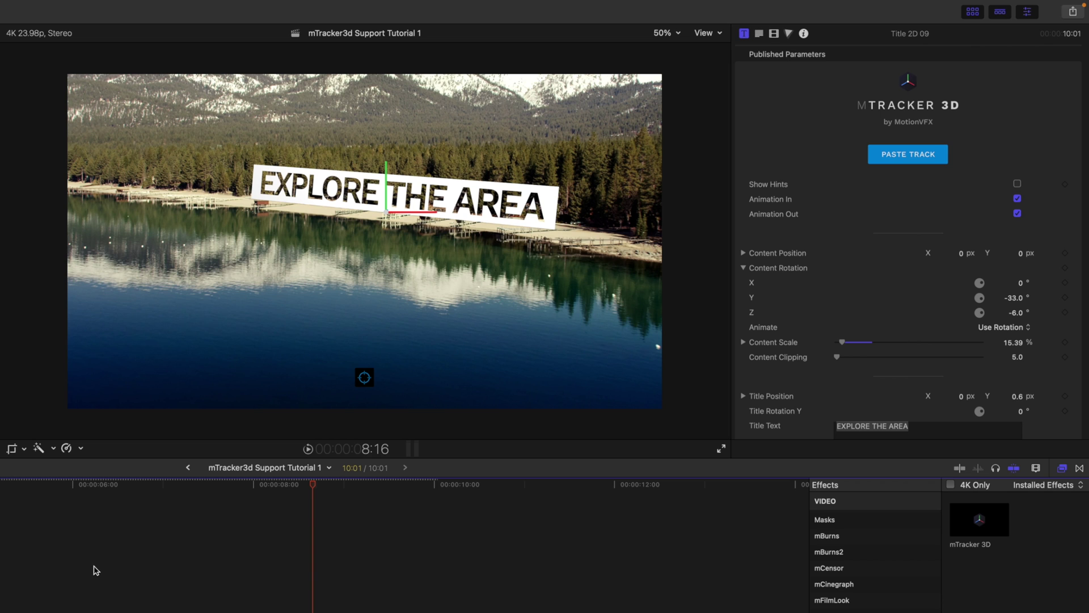
click(744, 253)
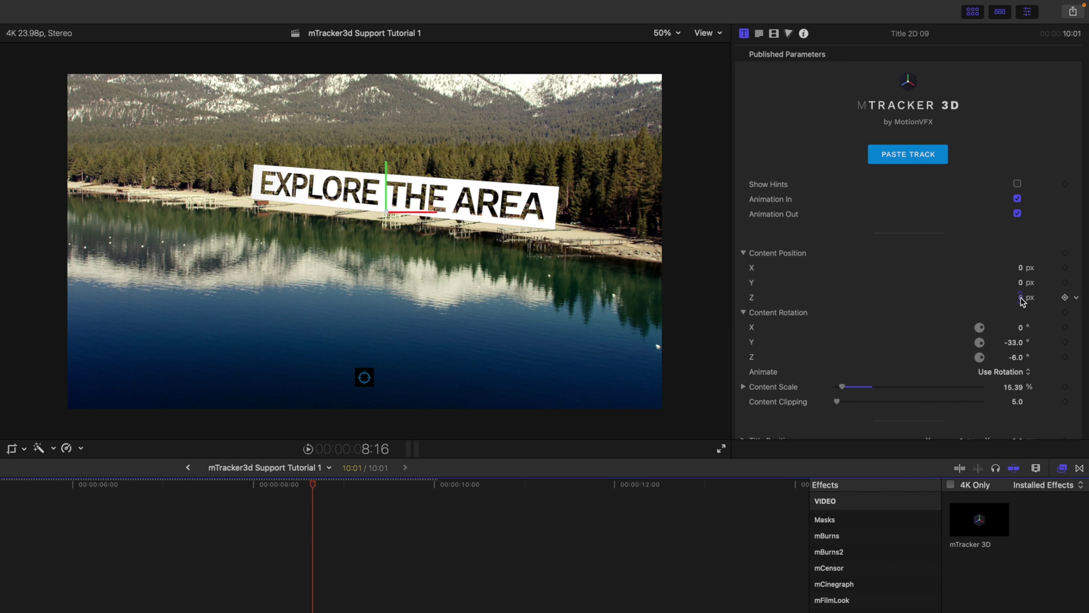
mouse_move(1022, 301)
mouse_down()
mouse_move(1020, 267)
mouse_move(1022, 287)
mouse_up()
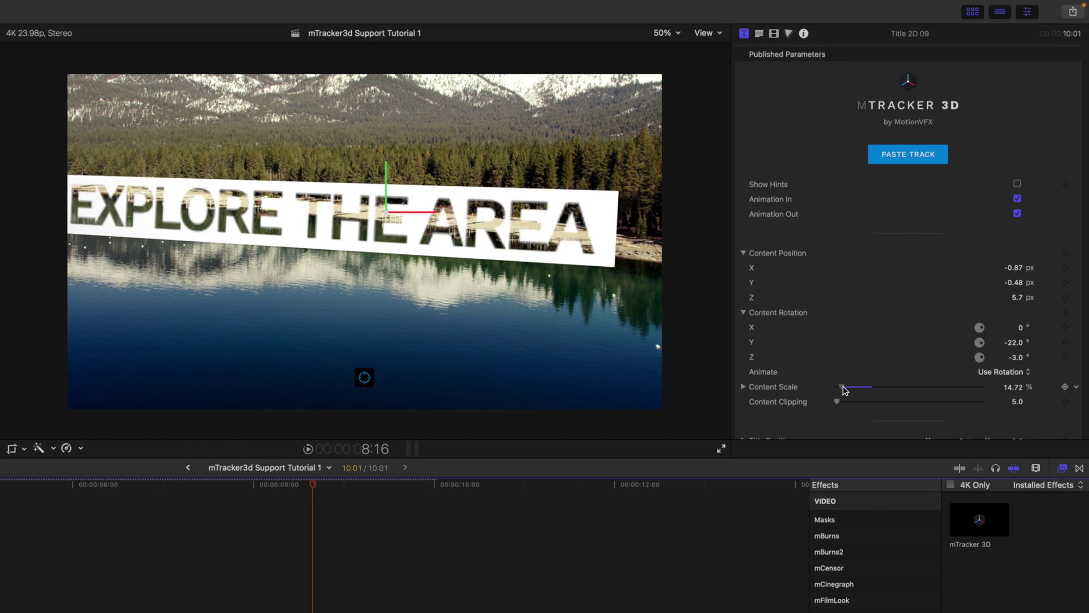
Turn off the title's shadow.
scroll(790, 367, down, 10)
scroll(790, 368, down, 15)
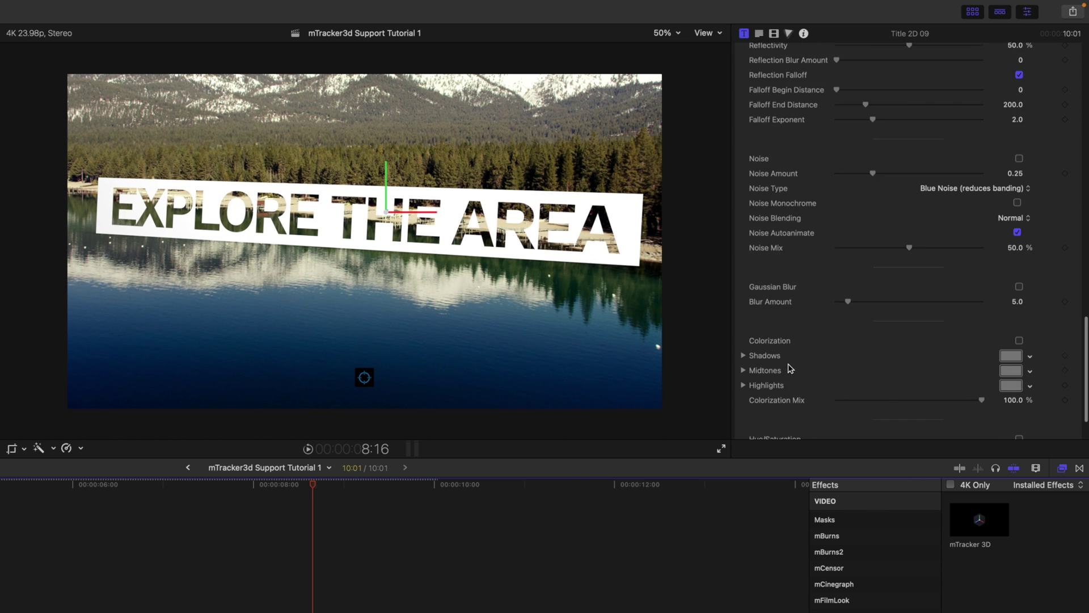
scroll(791, 367, up, 4)
scroll(790, 368, up, 5)
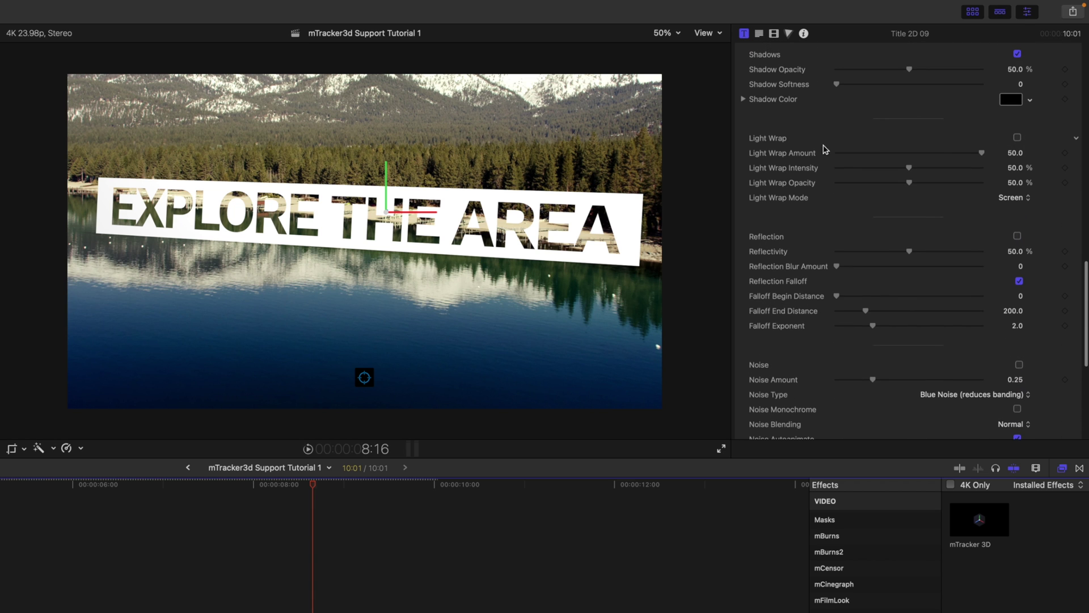
click(1018, 103)
Add a faint title reflection: reflectivity about 13%, blur 19, falloff end distance 30, then review it.
scroll(812, 297, down, 2)
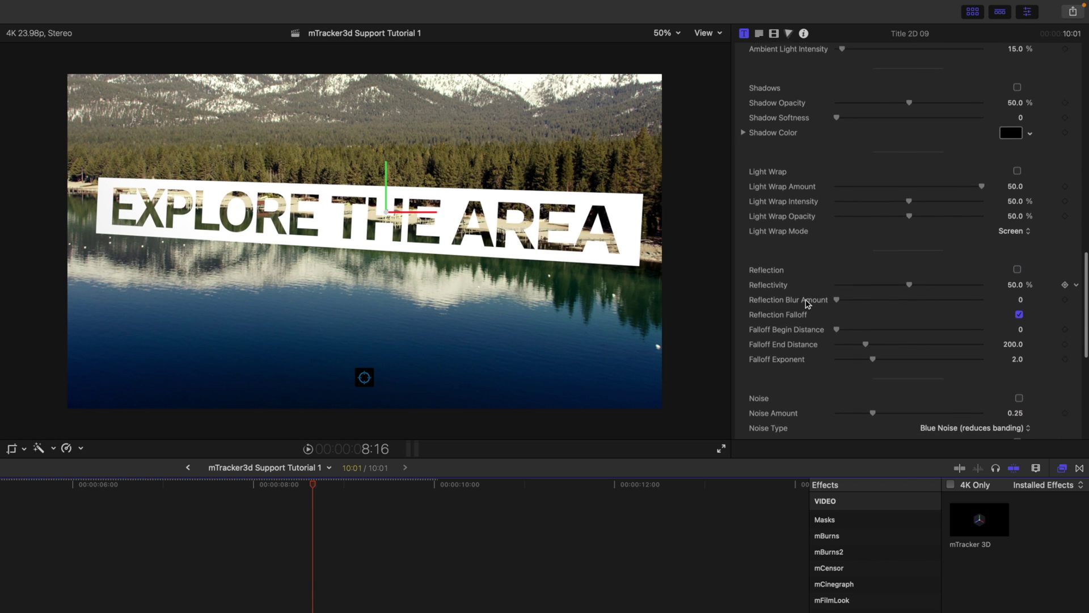
click(1018, 257)
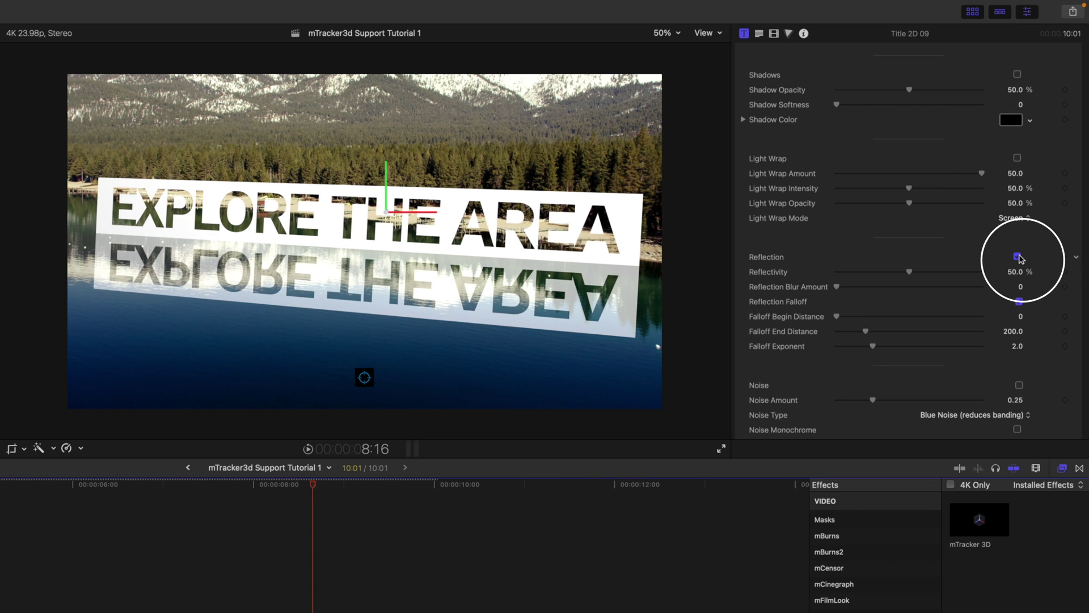
drag(910, 276, 857, 285)
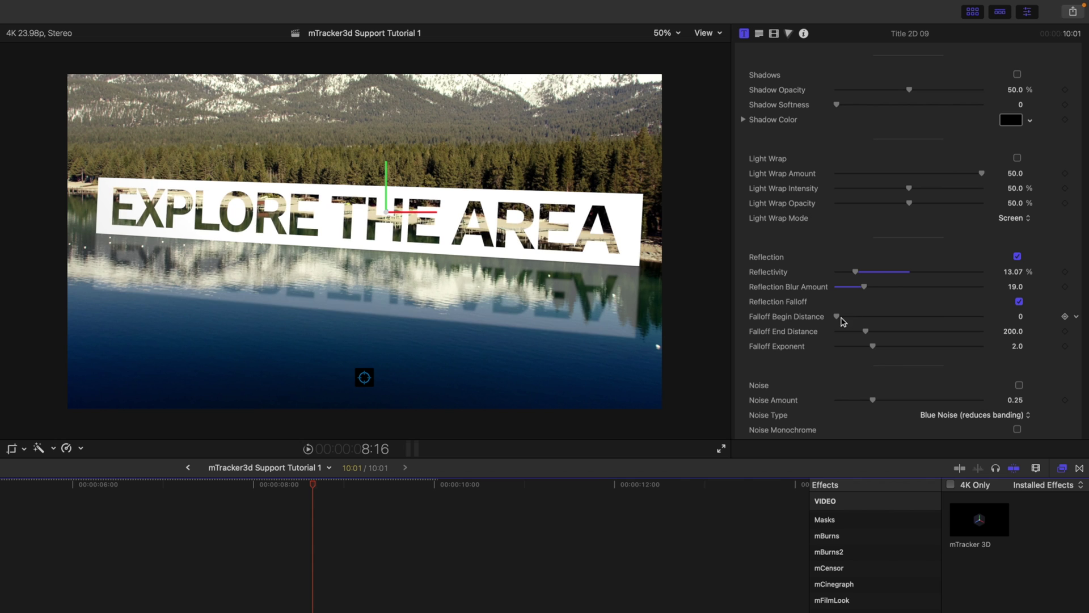
drag(868, 331, 843, 334)
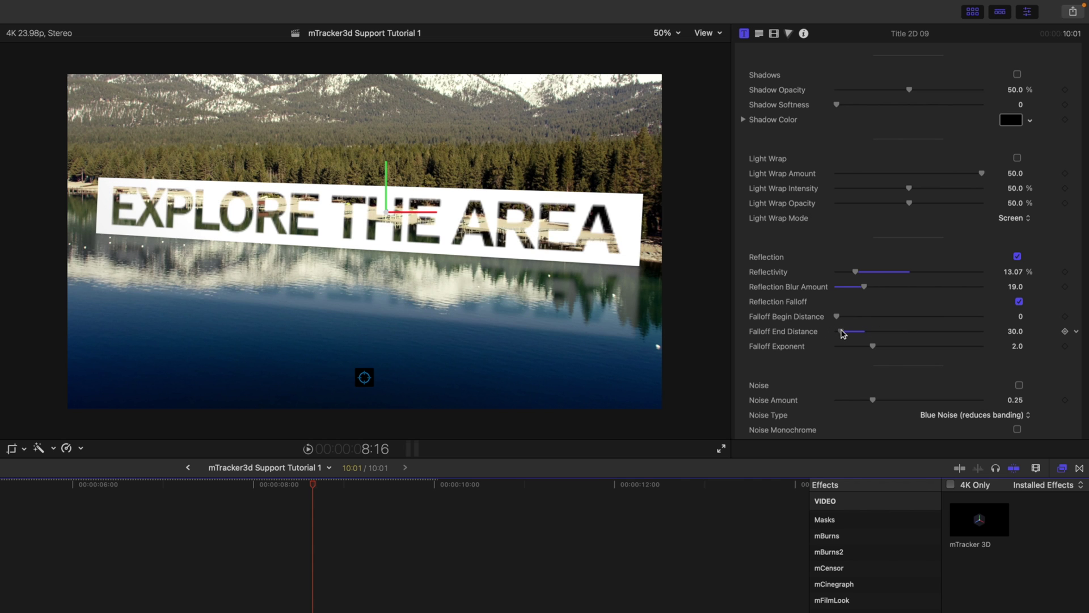
drag(315, 488, 1, 493)
key(j)
key(j)
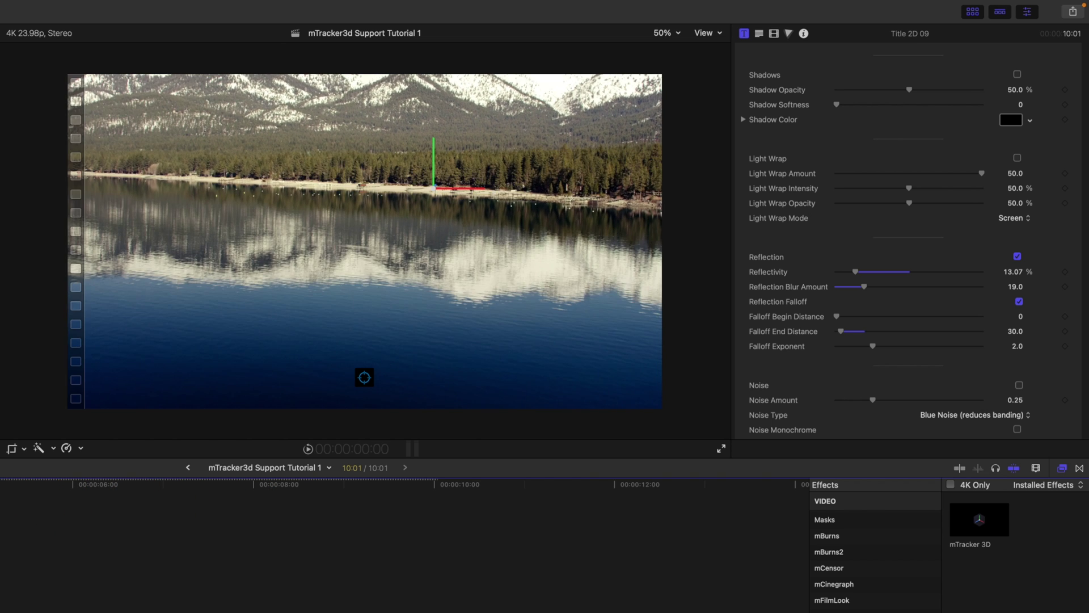
Set the title's Content Rotation X to 4° and play back to check its lake reflection.
key(l)
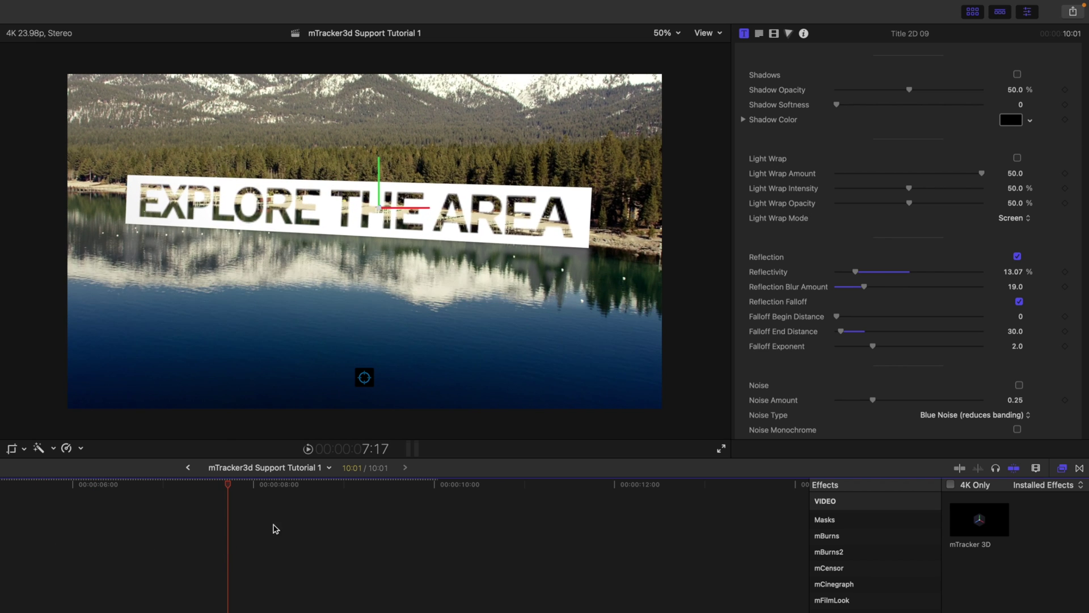
scroll(908, 227, up, 2)
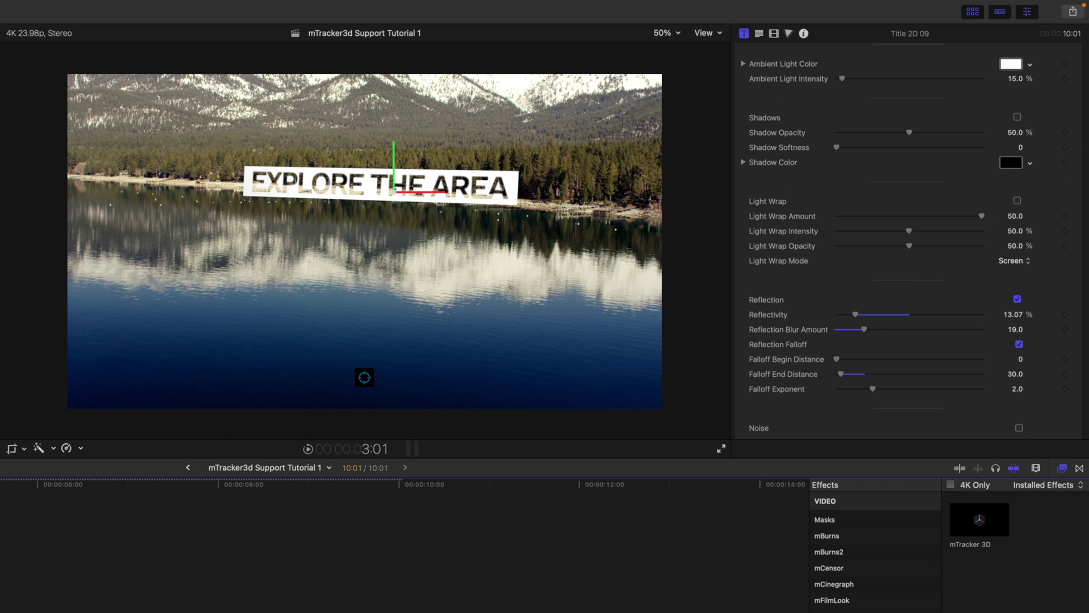
scroll(788, 256, up, 10)
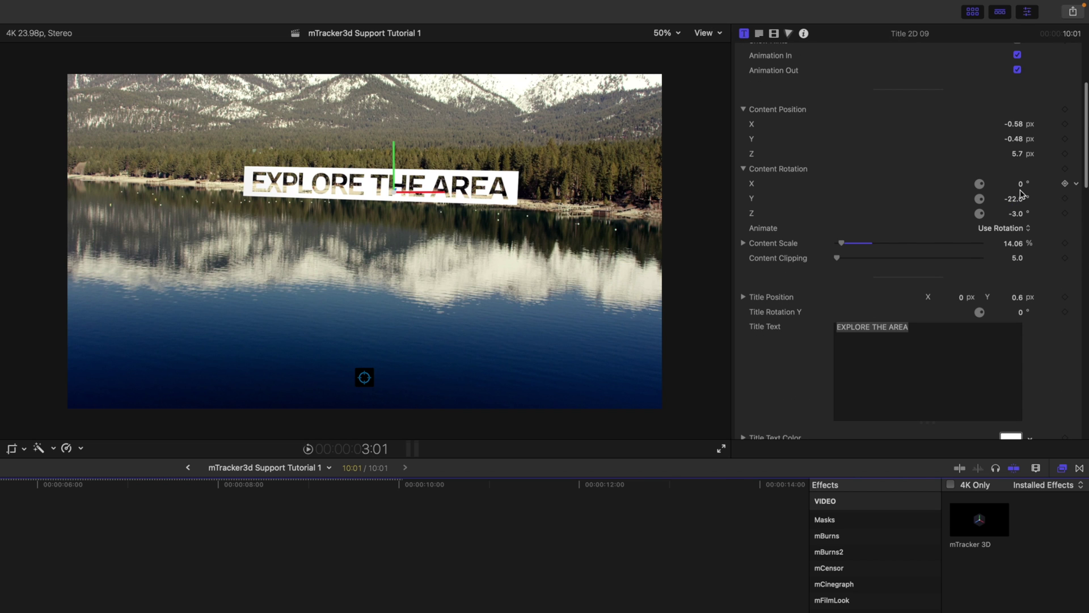
drag(1021, 188, 1021, 173)
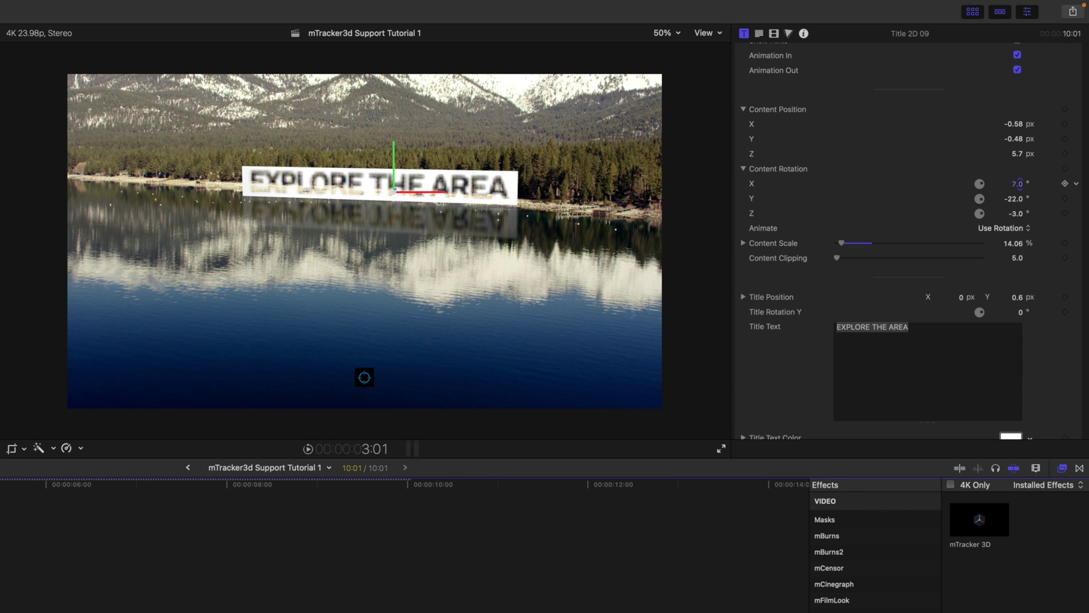
drag(1019, 183, 1020, 183)
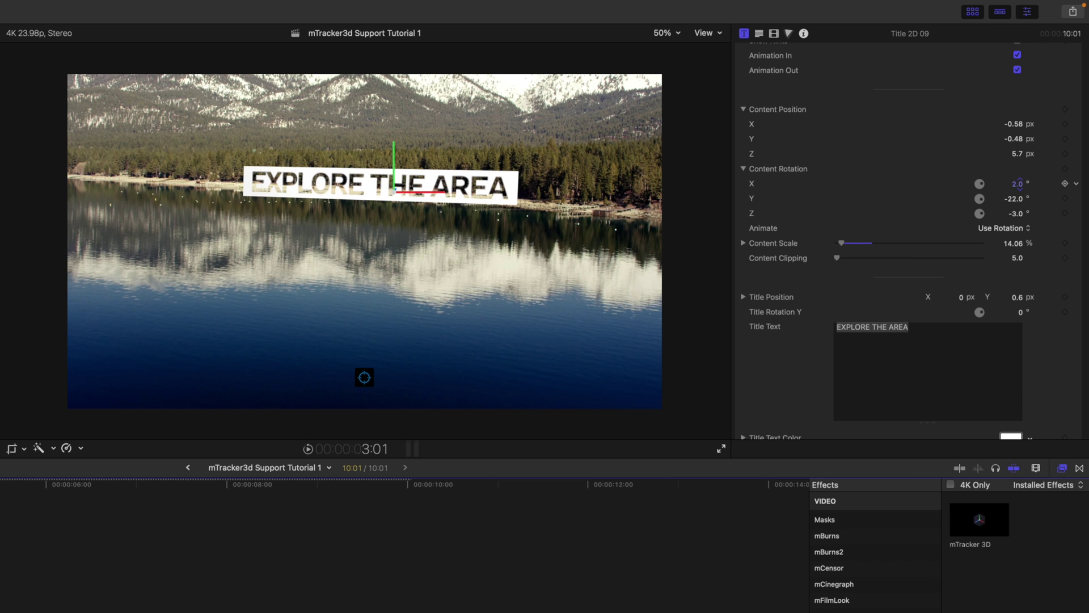
text(4)
key(Return)
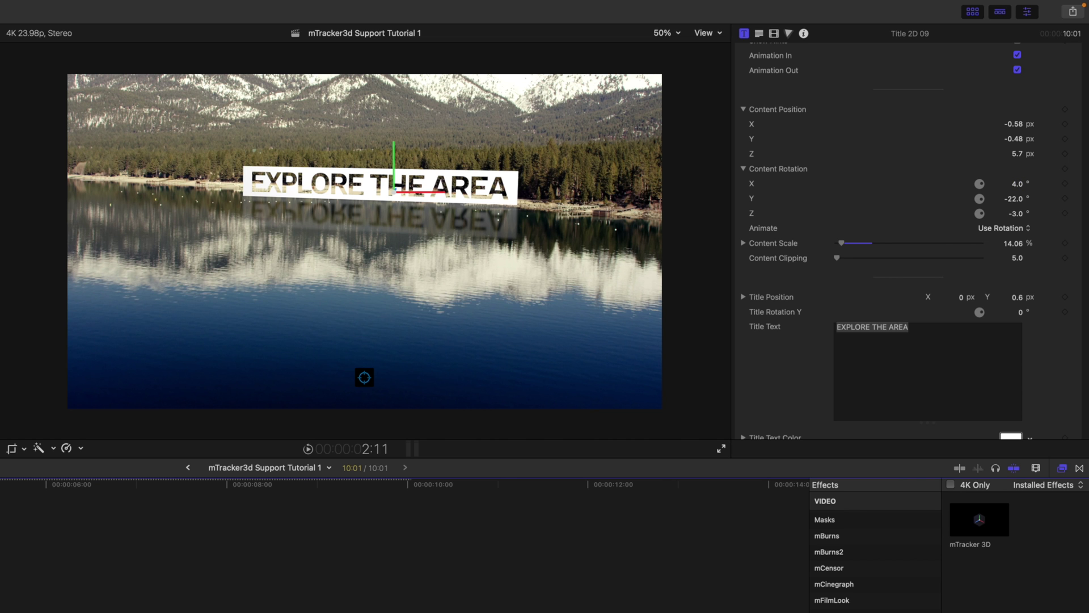
key(space)
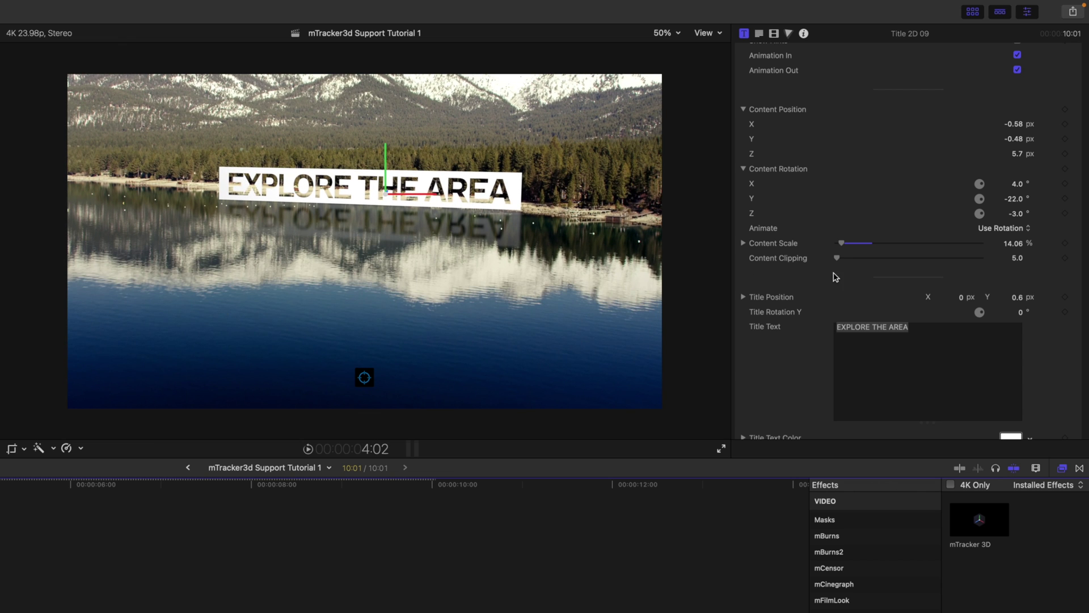
Raise the title's Content Position Z to 11.32 px and play the clip to preview it.
scroll(823, 281, up, 1)
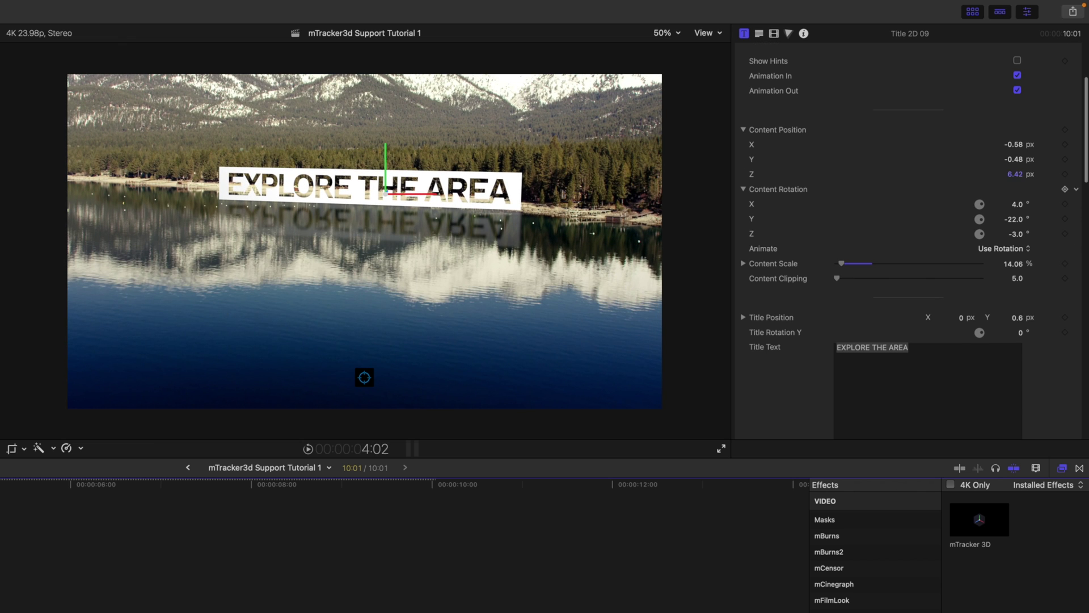
drag(1015, 174, 1013, 163)
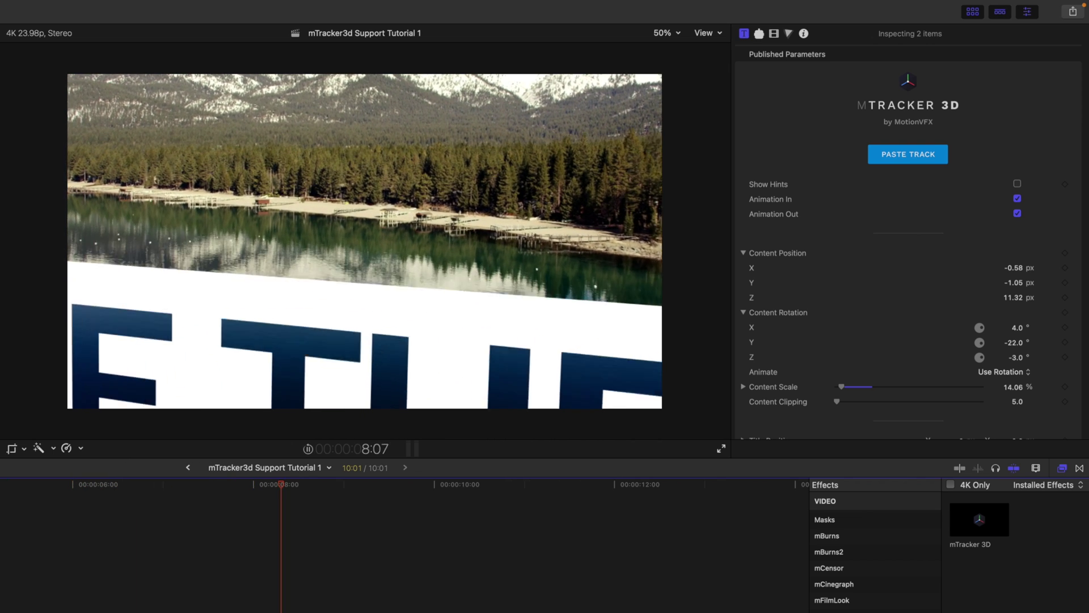
key(space)
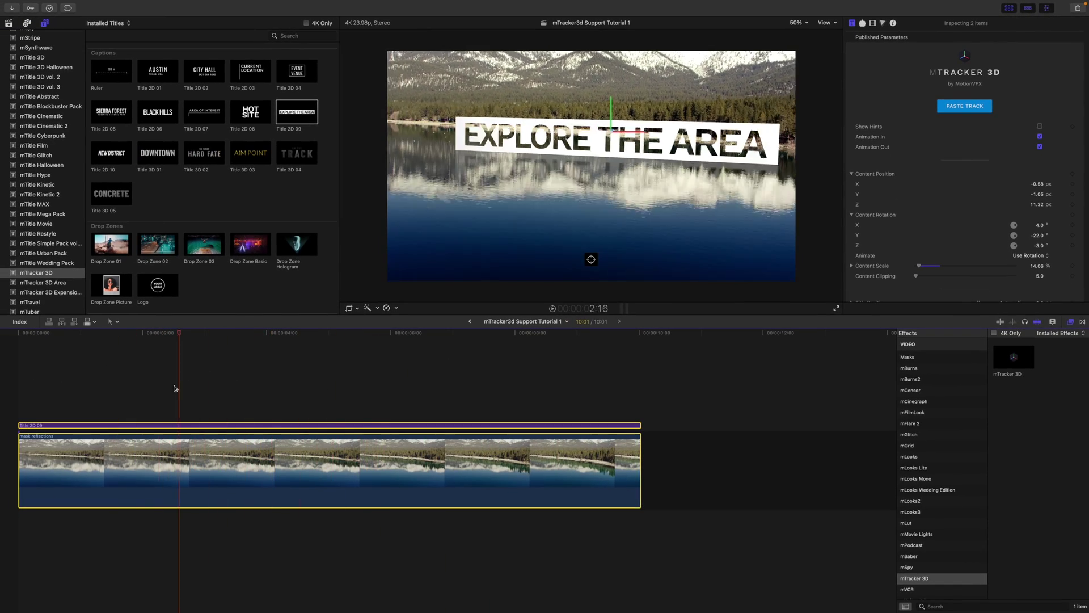
Replace the lake clip and its title with the mask traffic clip, trimming its start about 10 s later.
click(9, 24)
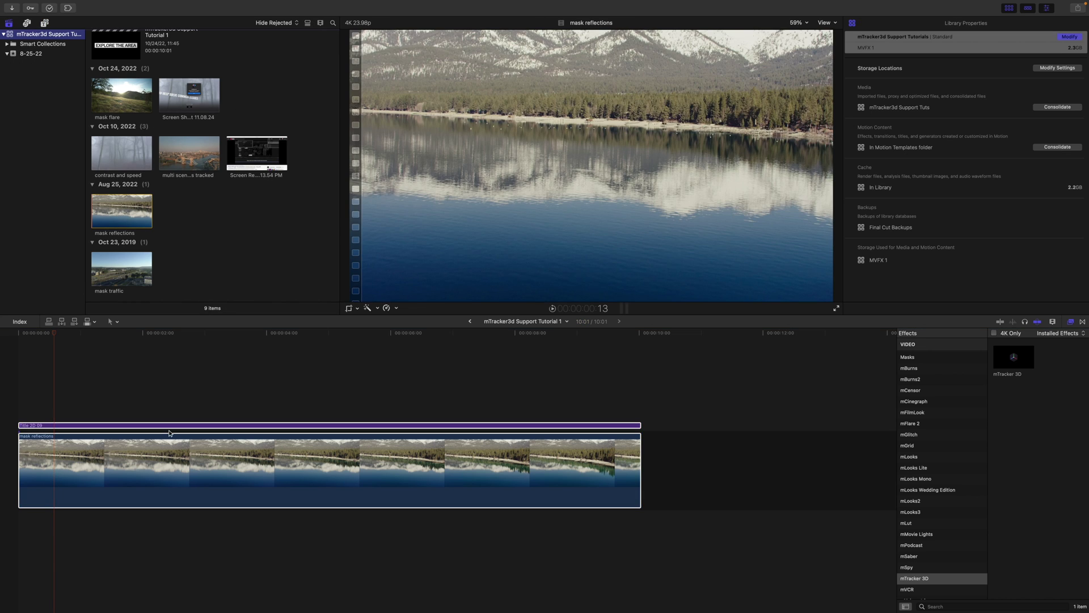
click(168, 496)
key(Delete)
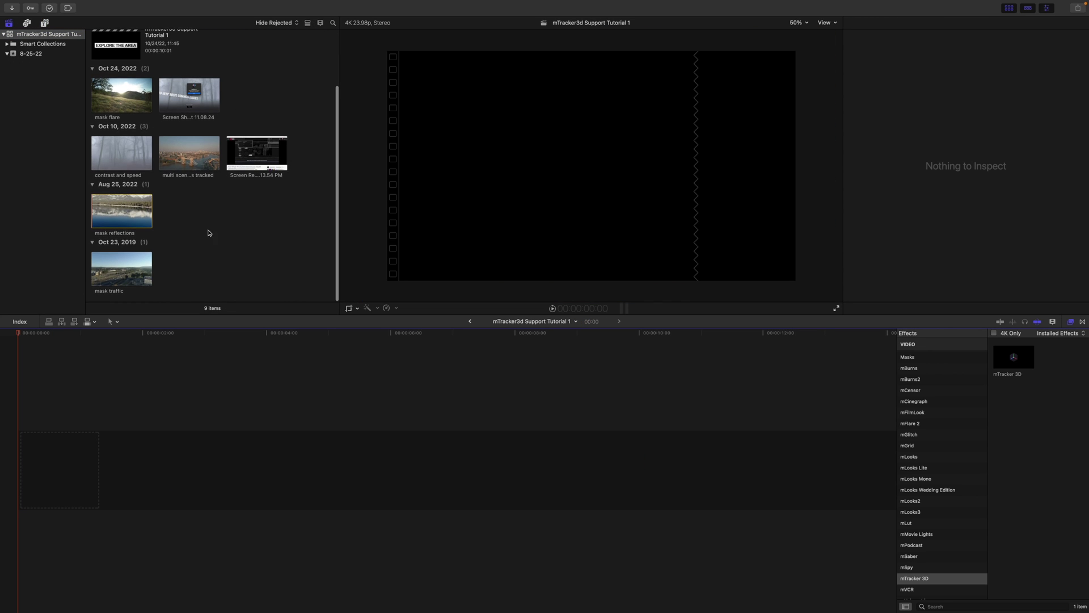
drag(129, 277, 74, 434)
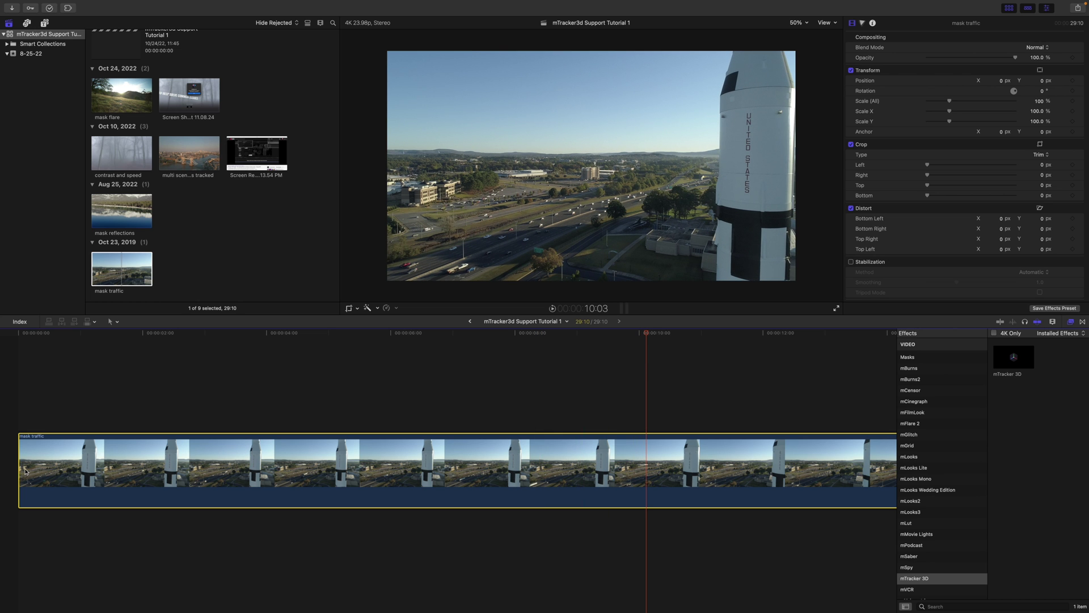
drag(22, 470, 657, 465)
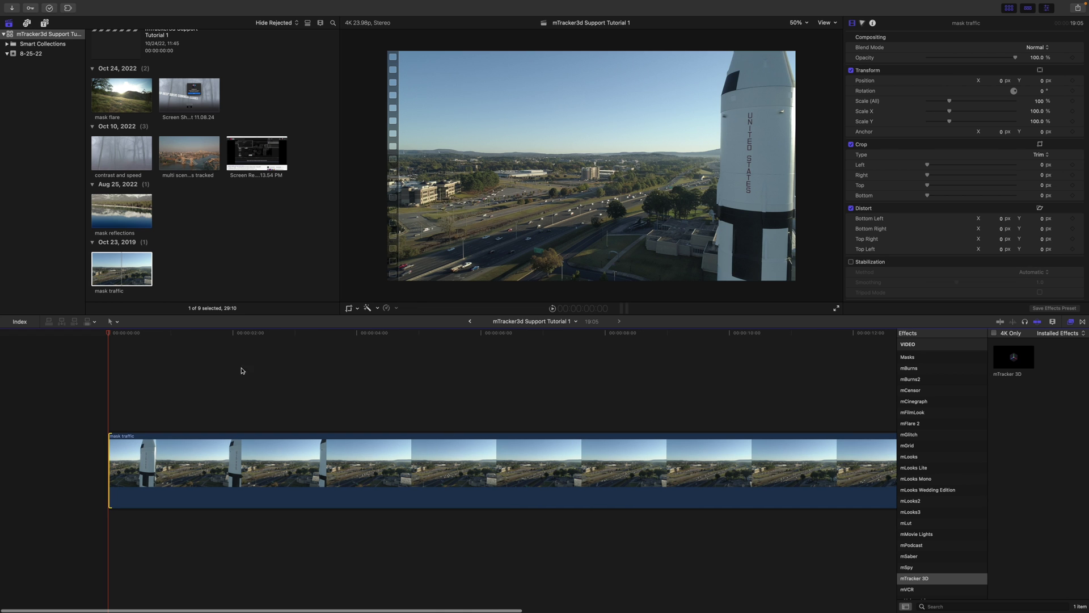
Blade the clip at 8:13, delete the rest, and rewind the playhead to the start.
drag(108, 337, 635, 345)
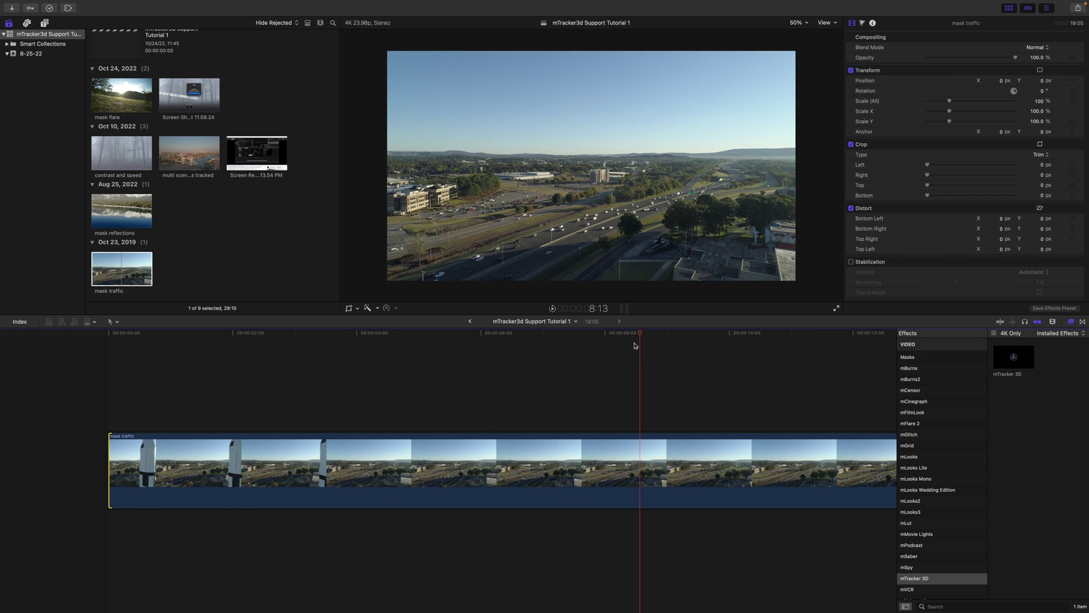
key(alt+bracketright)
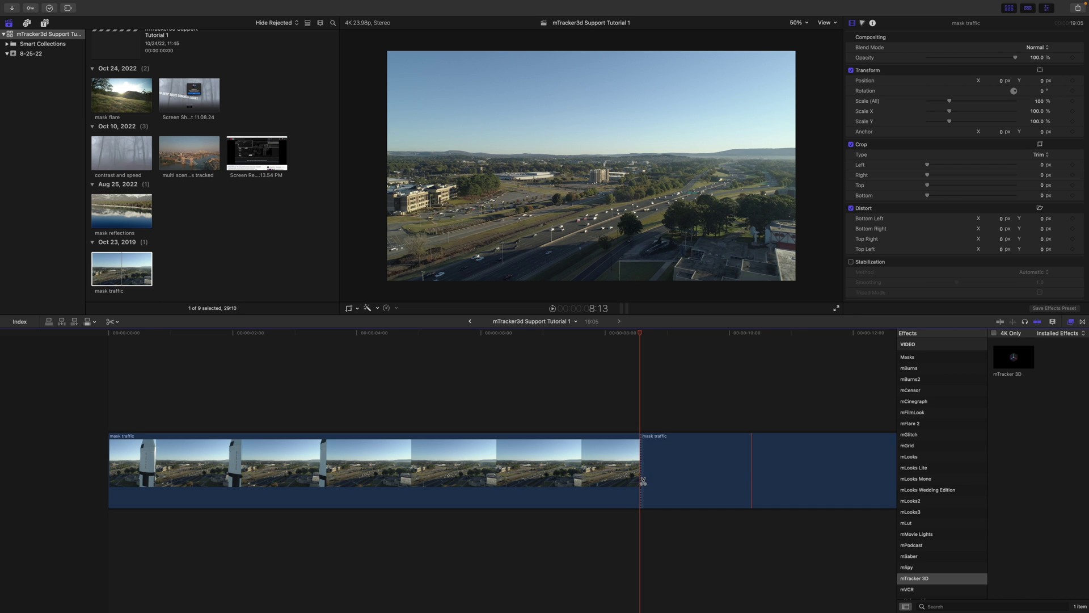
click(510, 361)
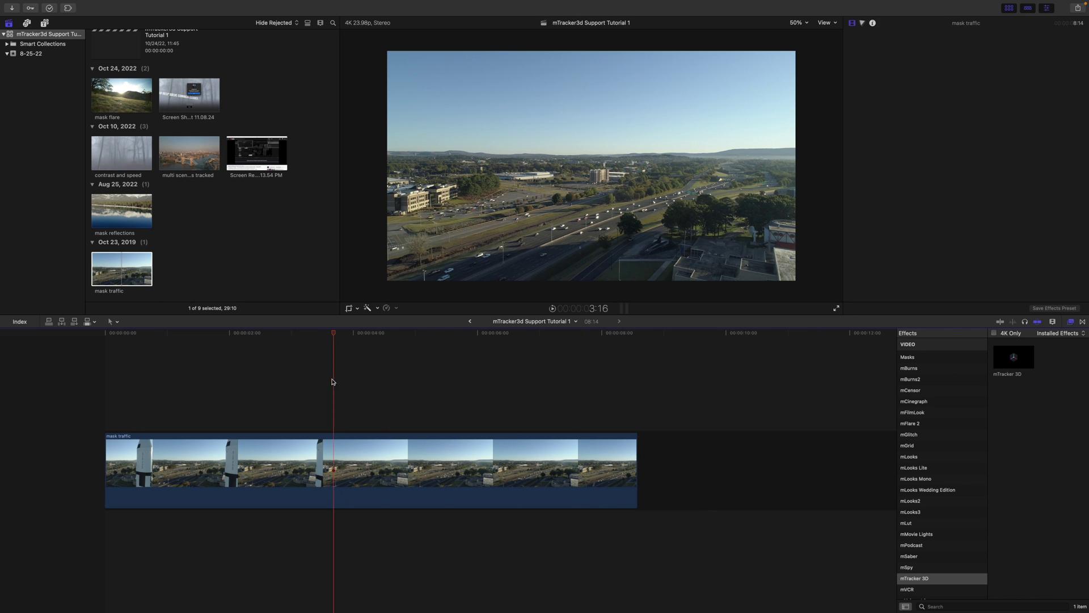
click(356, 383)
drag(357, 383, 134, 433)
click(147, 447)
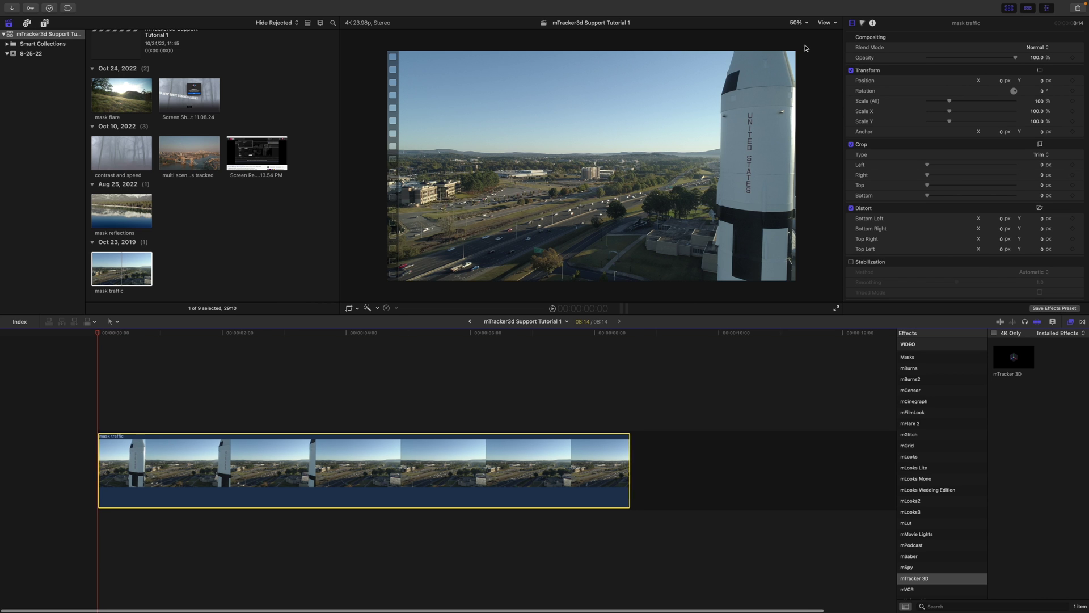
Darken the clip's midtones to -56%, lift highlights to 35%, and add a Draw Mask.
click(863, 23)
mouse_move(974, 112)
mouse_down()
mouse_move(976, 138)
mouse_move(1018, 110)
mouse_move(1018, 94)
mouse_up()
click(908, 357)
mouse_move(1014, 356)
mouse_down()
mouse_move(936, 385)
mouse_move(363, 471)
mouse_up()
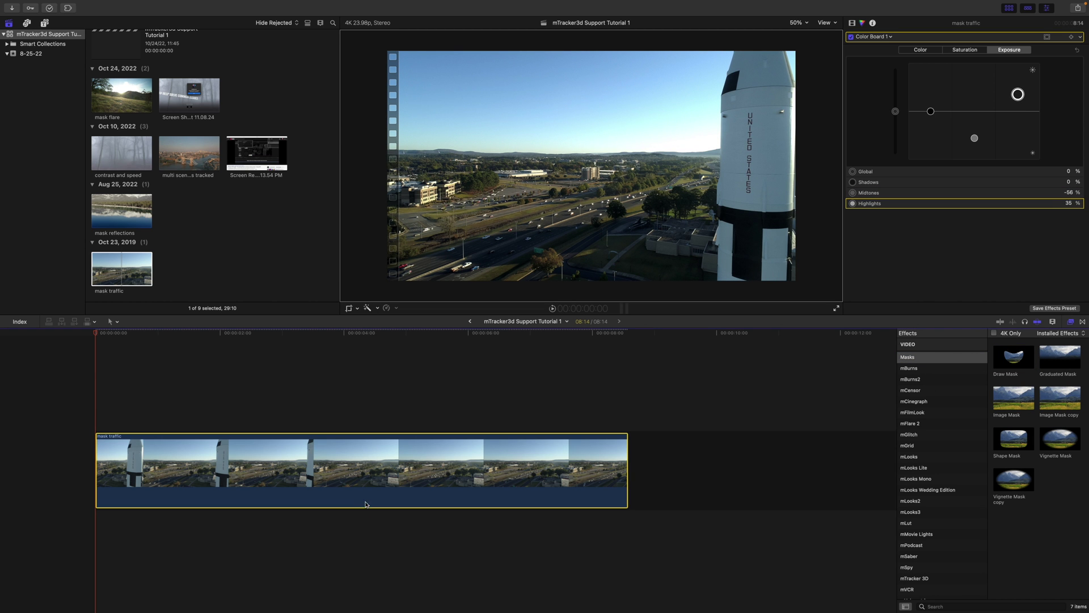
Draw a closed polygon mask around the highway lanes and widen its left side.
click(440, 288)
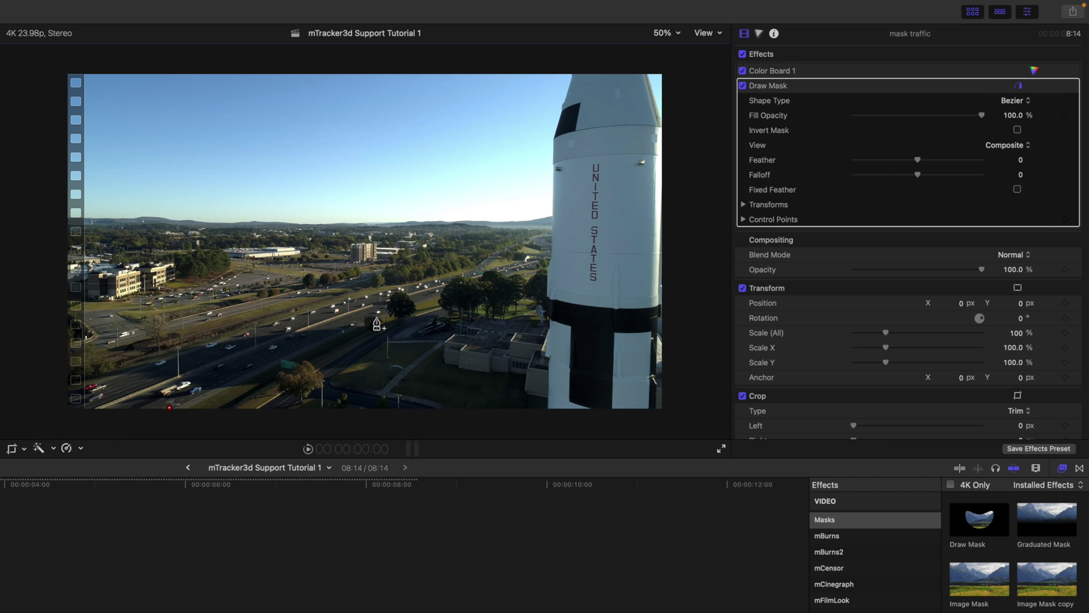
click(376, 318)
click(521, 280)
click(517, 236)
click(332, 287)
click(87, 341)
click(170, 406)
drag(83, 400, 33, 430)
drag(88, 341, 32, 355)
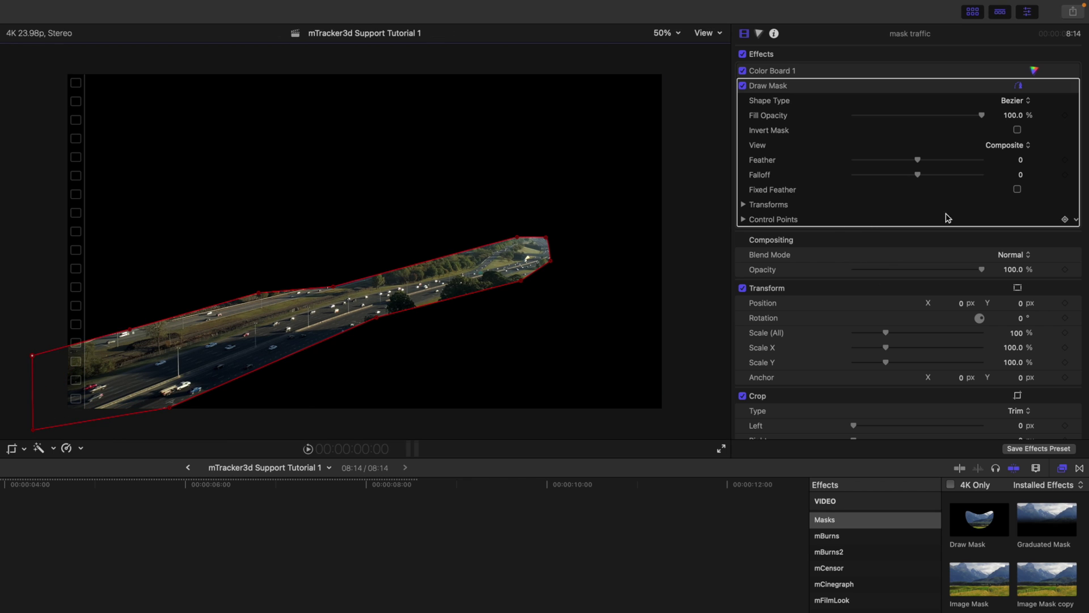
Invert the highway mask and keyframe its position and control points at the clip start.
click(1017, 130)
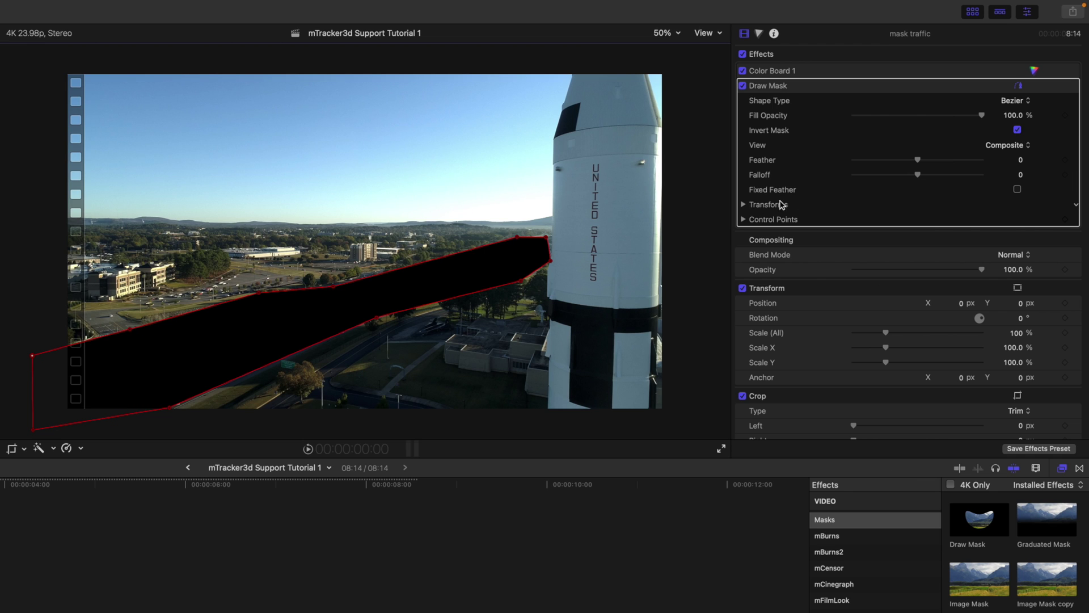
click(743, 205)
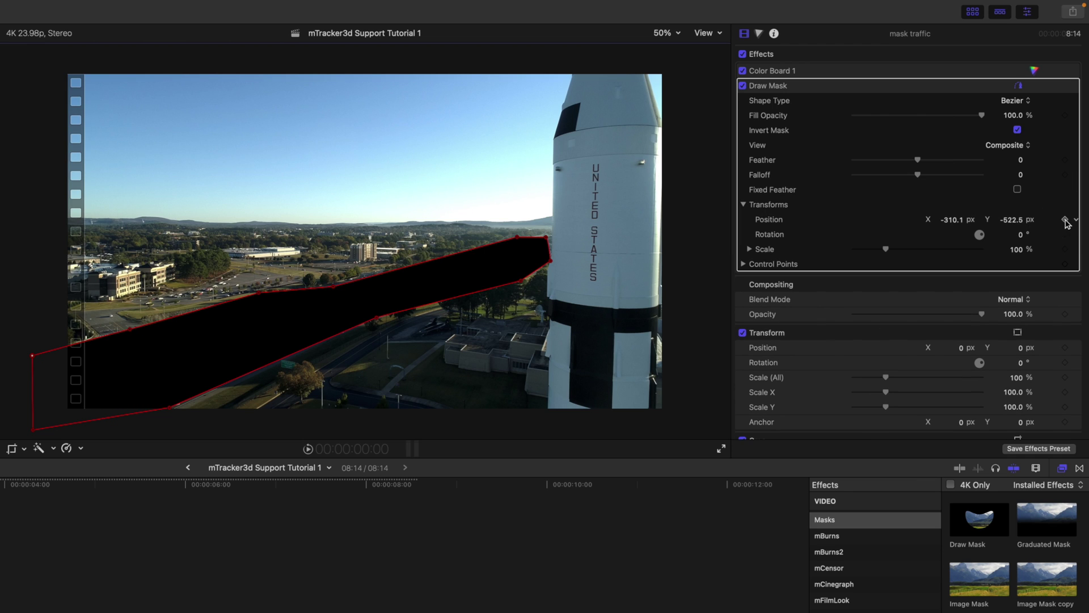
click(1065, 220)
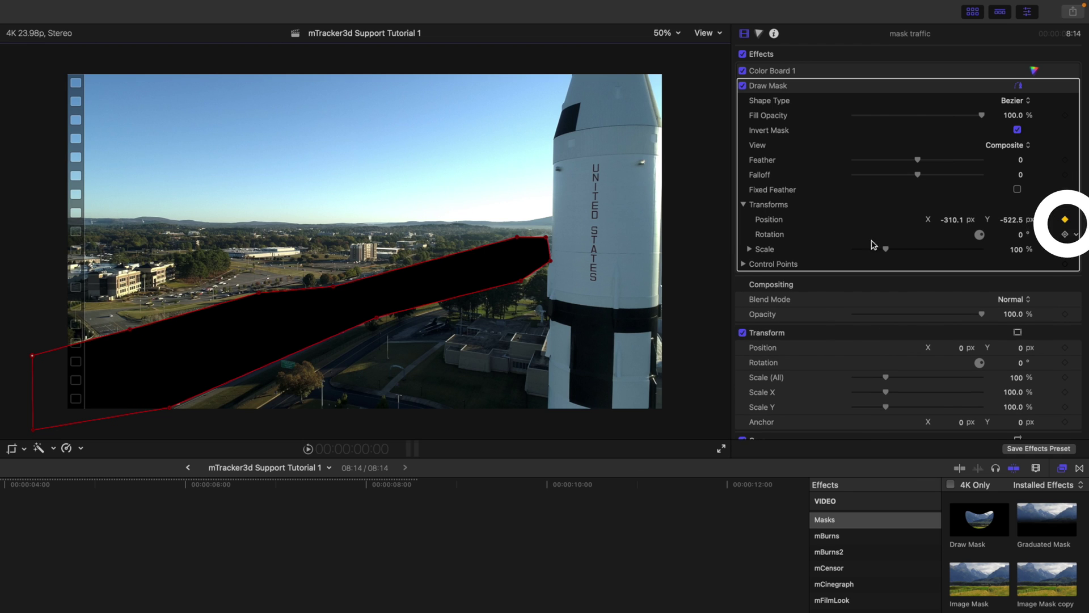
click(1066, 266)
On the last frame, reshape the mask so it covers the road again.
key(Left)
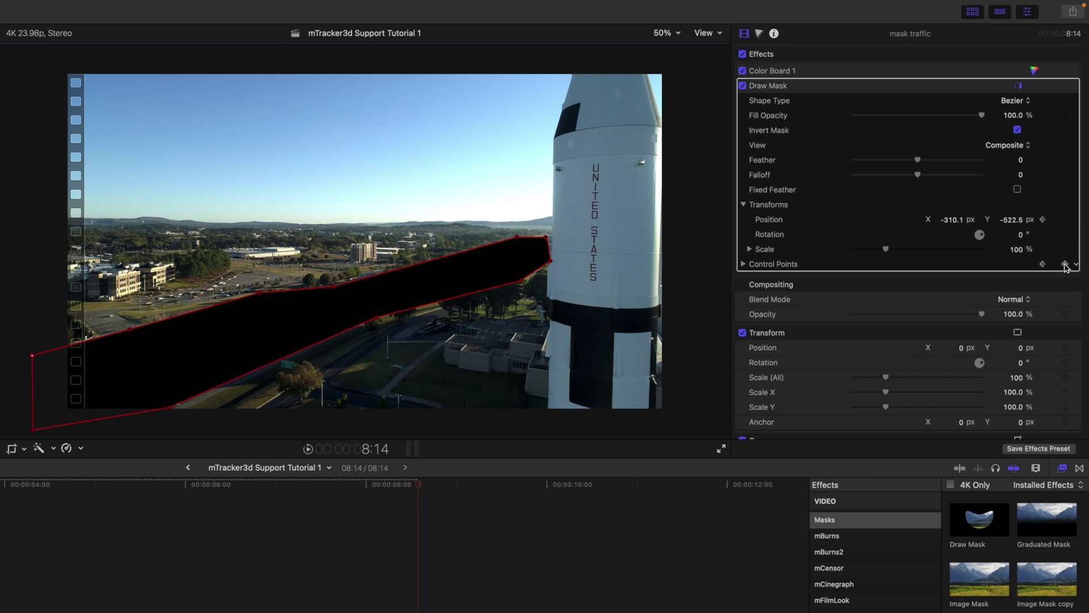
drag(186, 373, 213, 406)
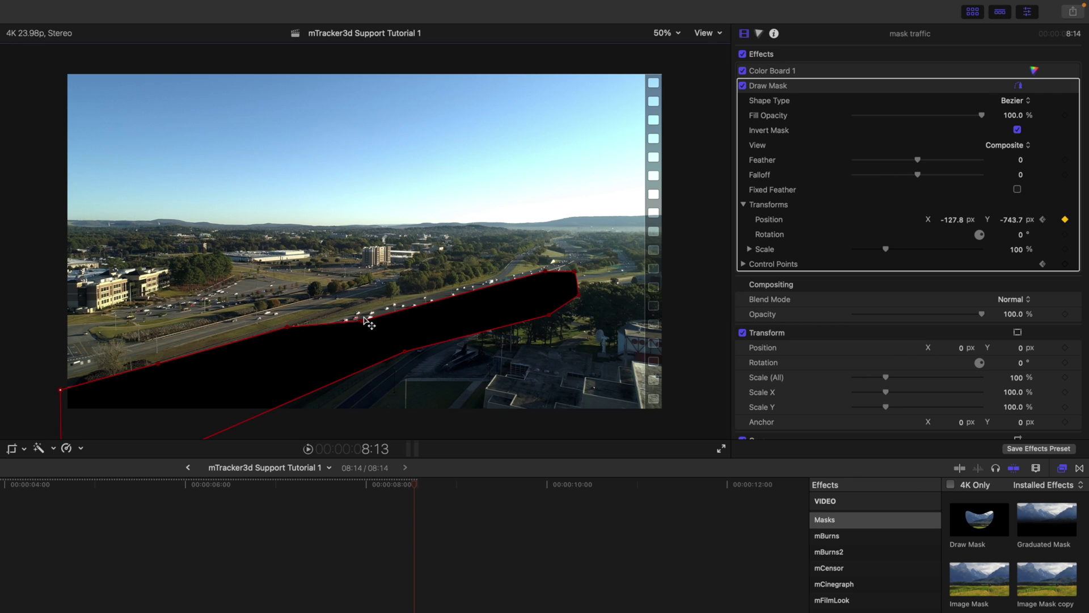
drag(364, 317, 361, 306)
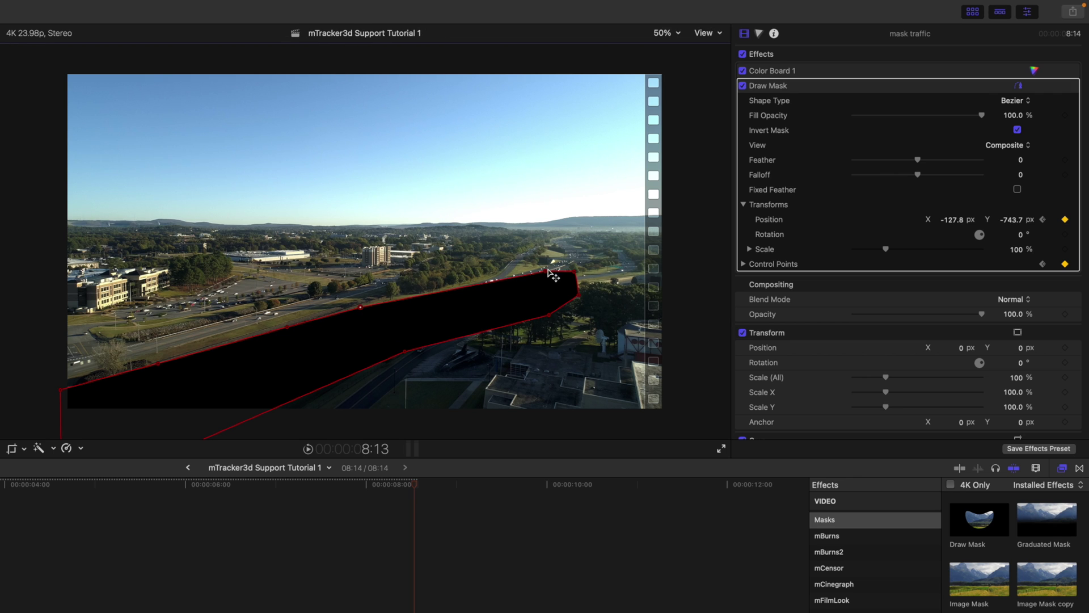
drag(548, 272, 577, 219)
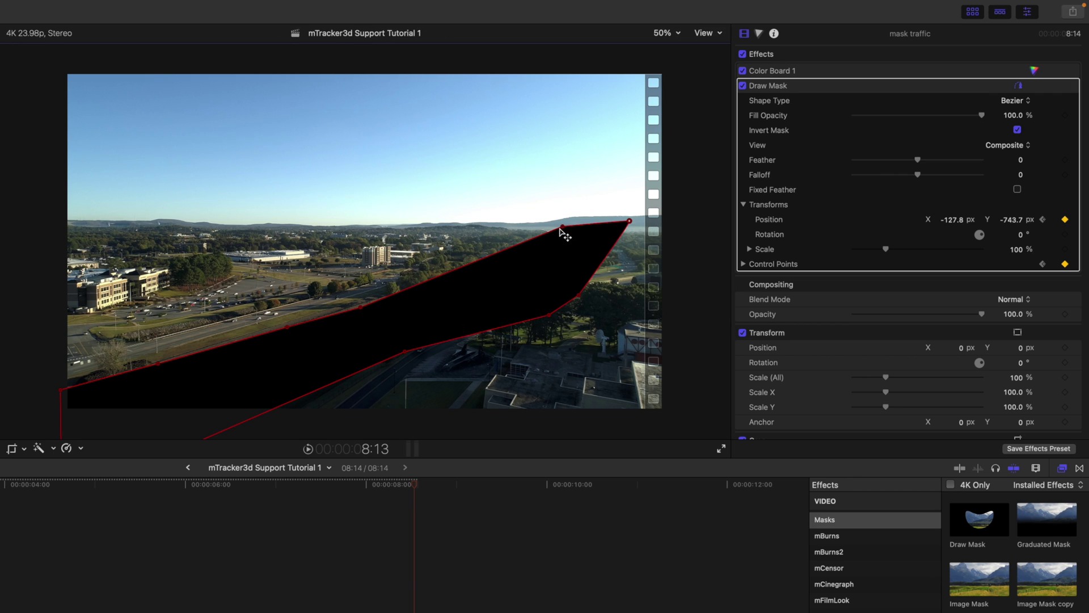
click(287, 328)
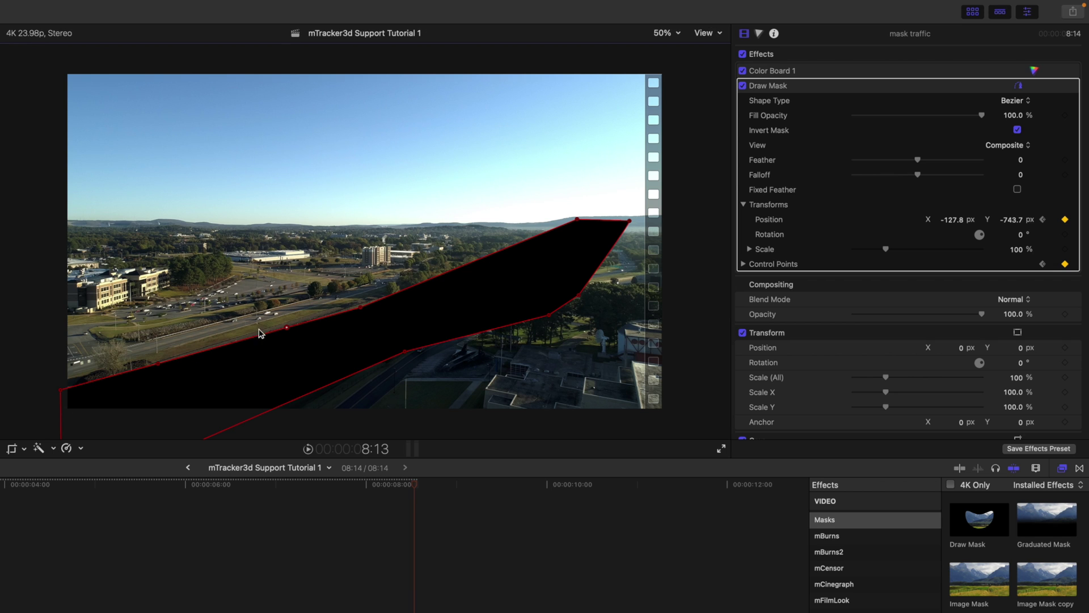
drag(66, 388, 68, 353)
drag(286, 328, 267, 308)
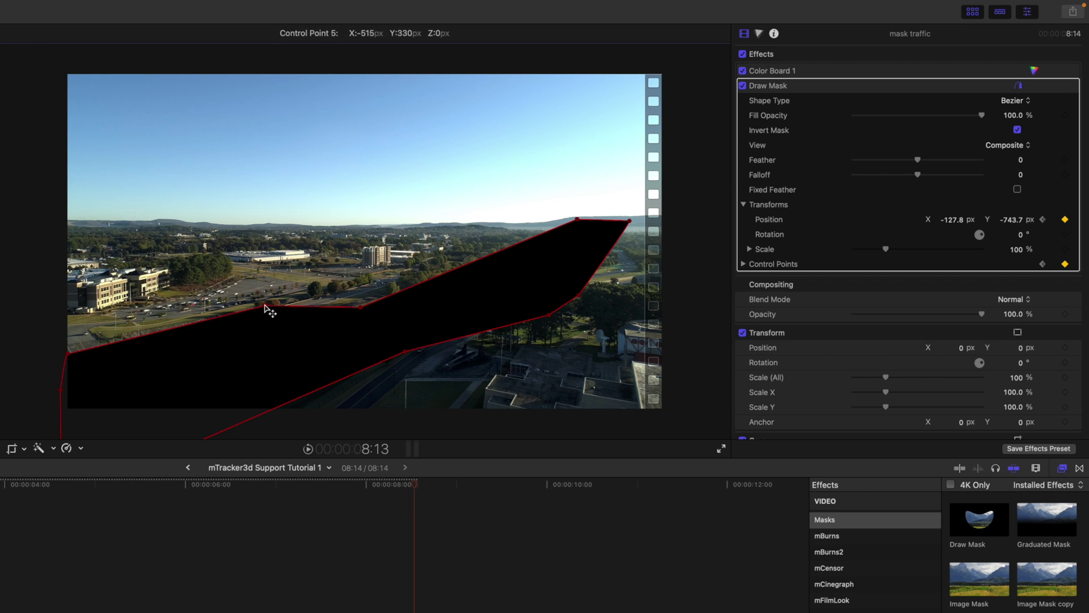
drag(362, 307, 380, 279)
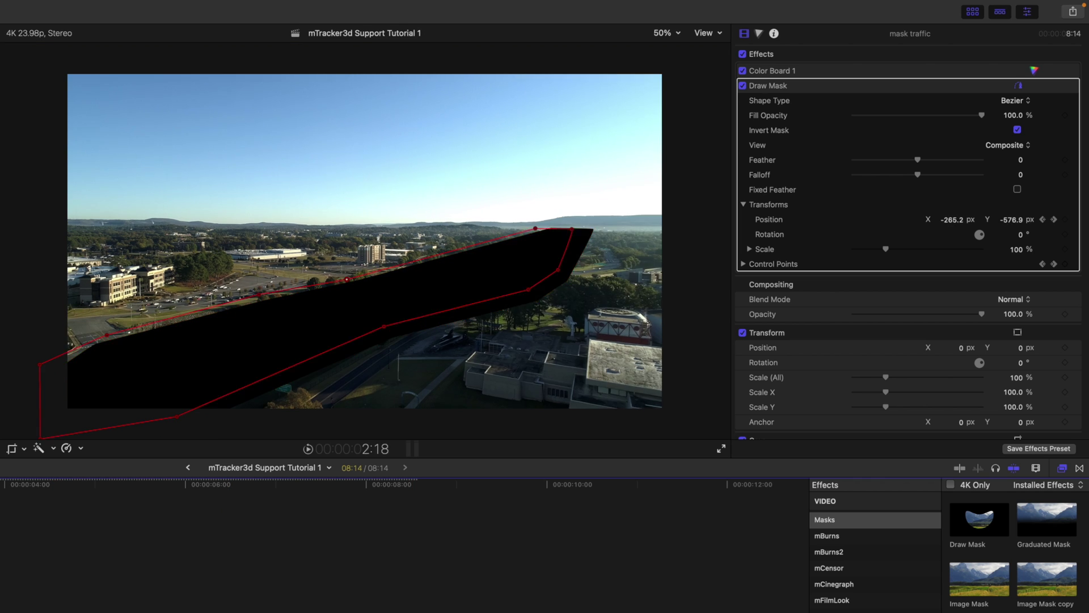
drag(339, 290, 340, 280)
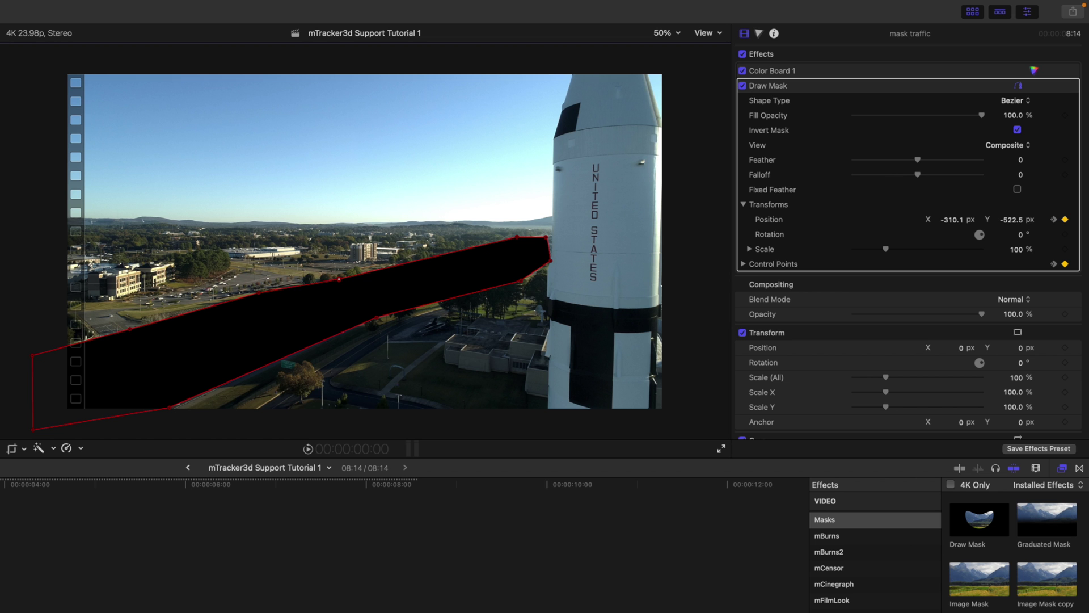
Play back to check the mask, rewind, and apply mTracker 3D to the traffic clip.
key(space)
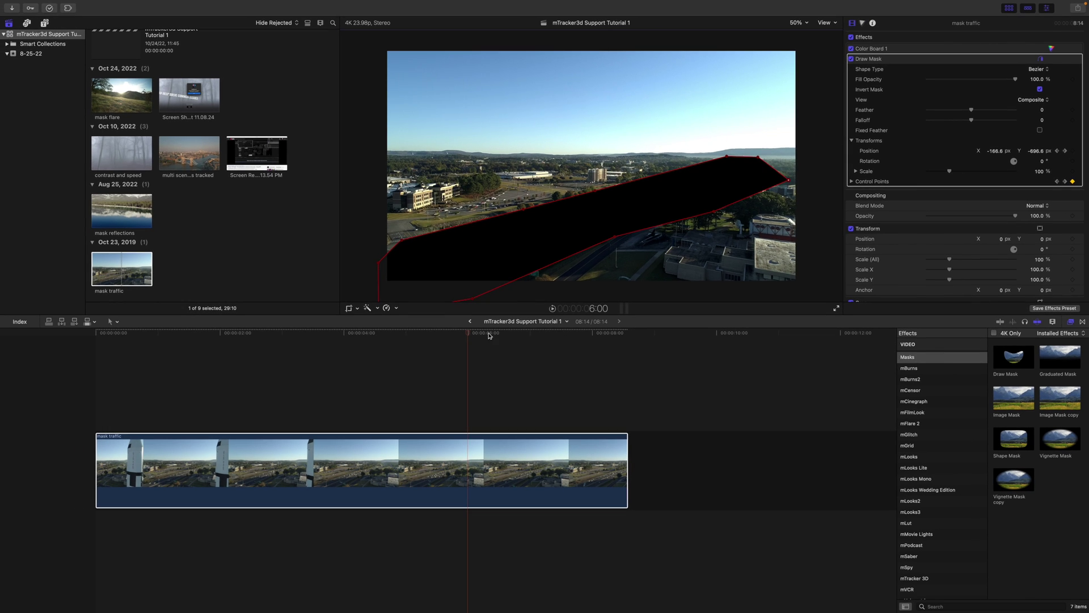
drag(470, 338, 96, 351)
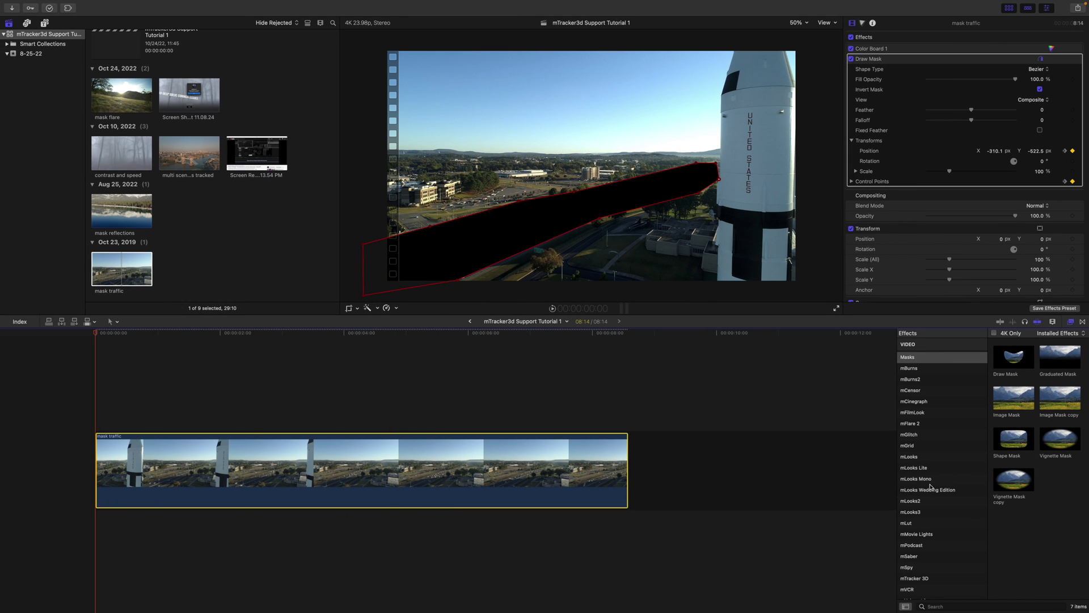
scroll(930, 487, down, 2)
click(926, 557)
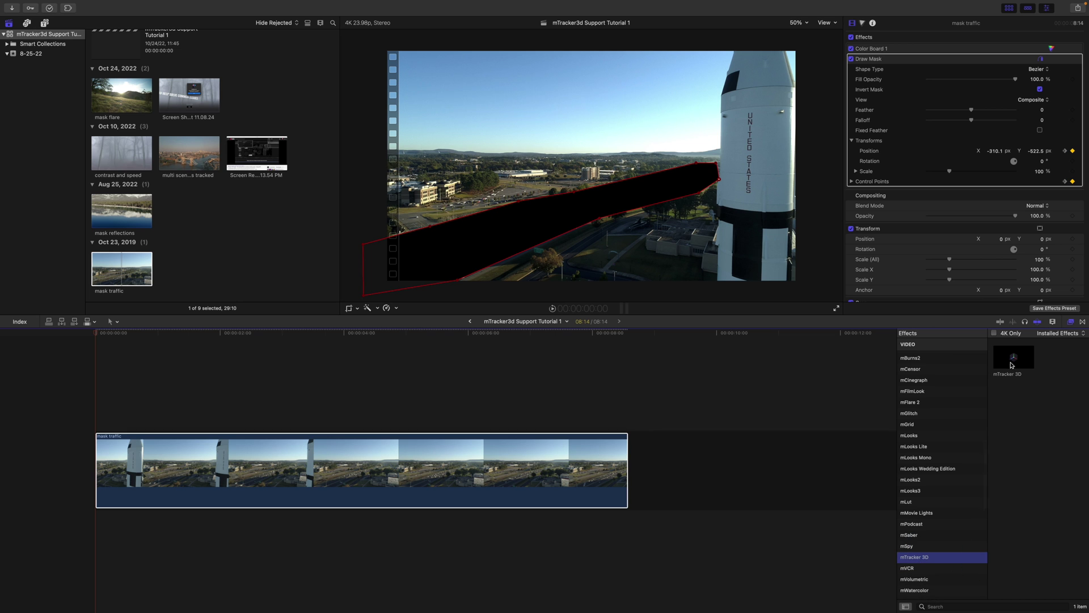
drag(1012, 365, 360, 474)
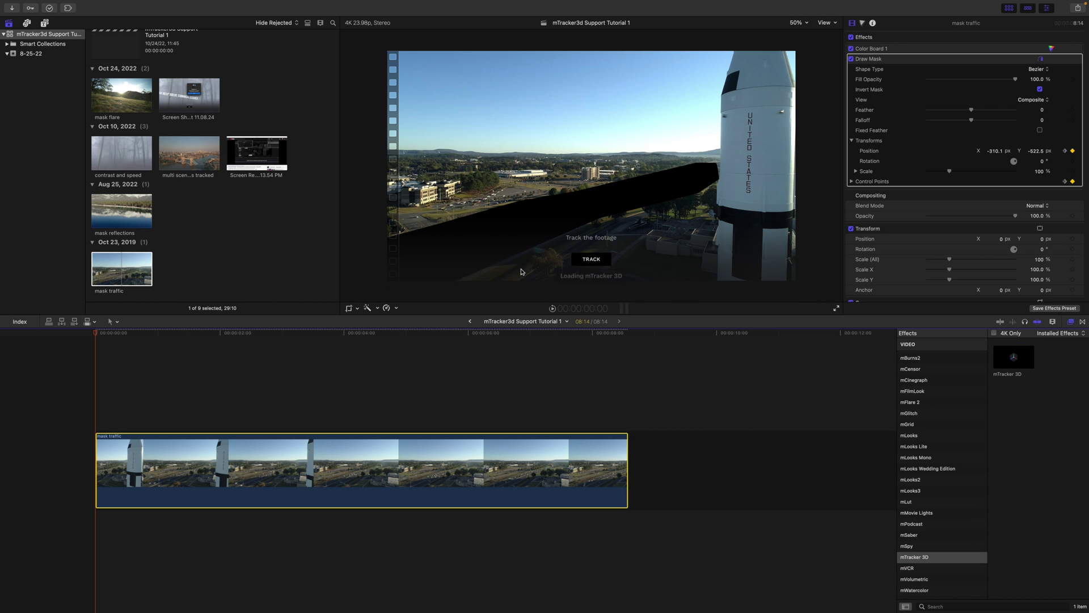
Track the traffic clip with mTracker 3D, switch off Draw Mask, and copy the track.
click(598, 261)
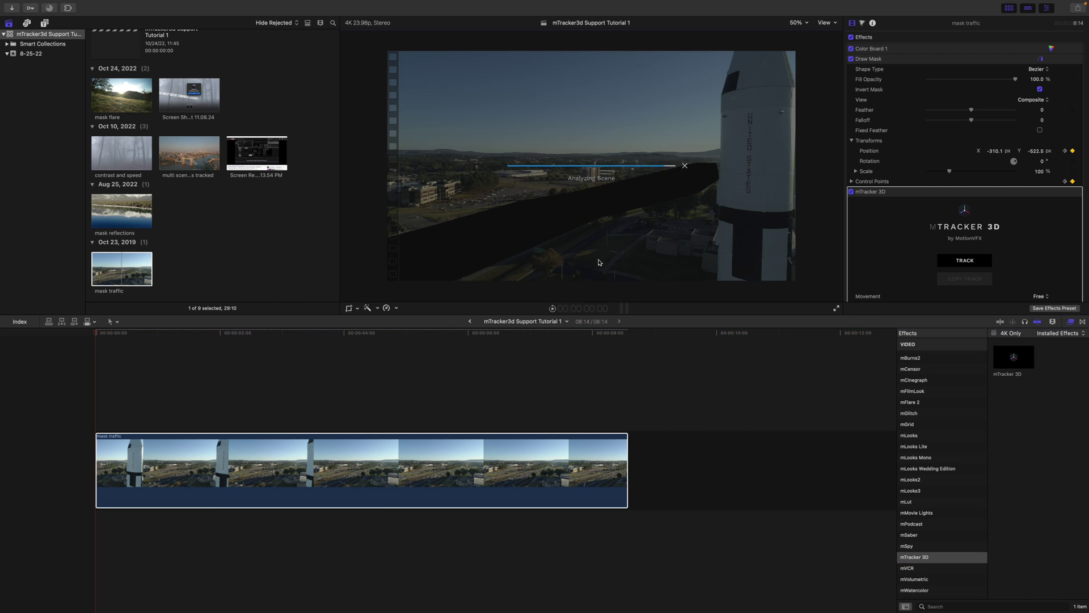
click(851, 59)
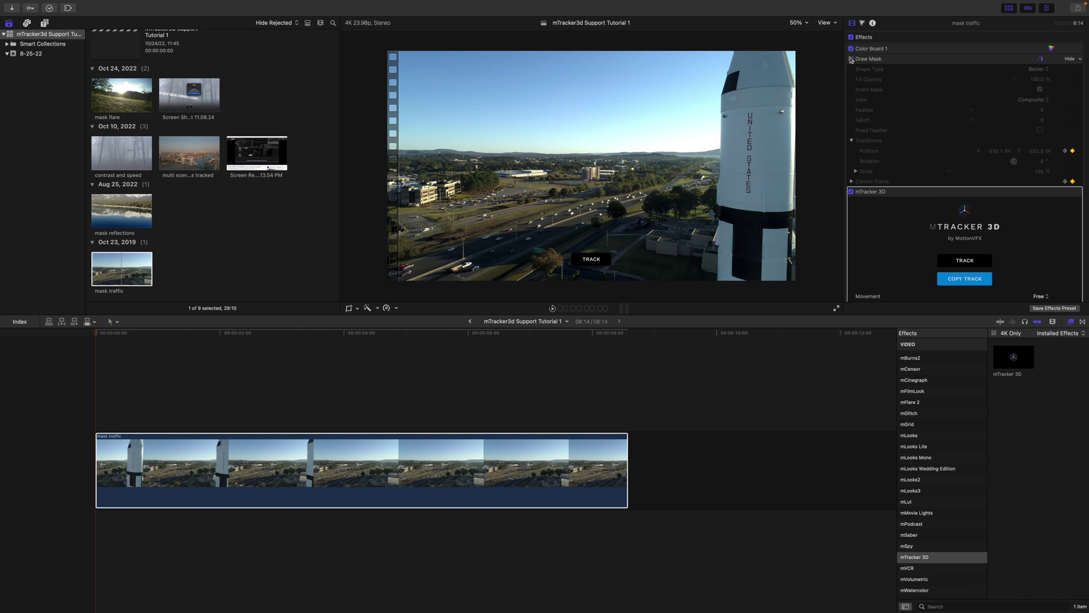
click(964, 279)
click(45, 23)
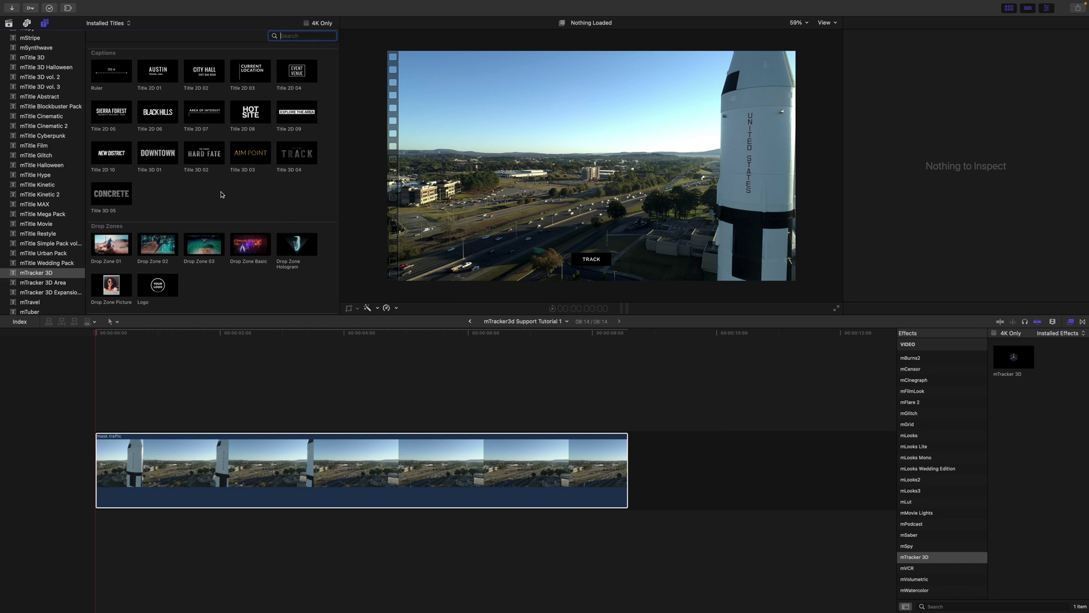
Add the Pointer 02 title above the traffic clip and trim it to the clip's length.
scroll(272, 194, down, 3)
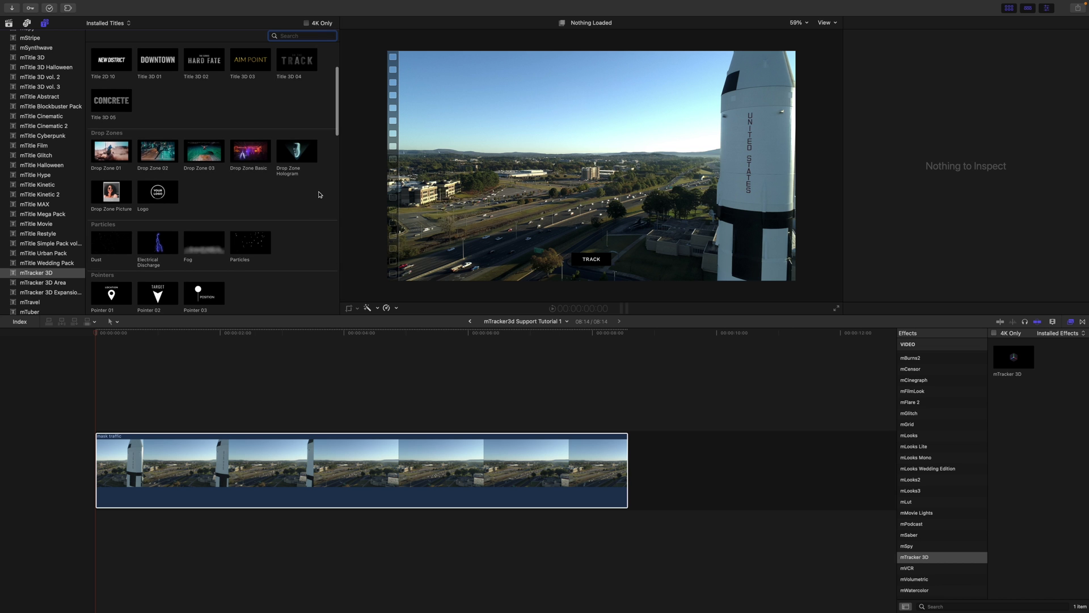
scroll(266, 256, down, 2)
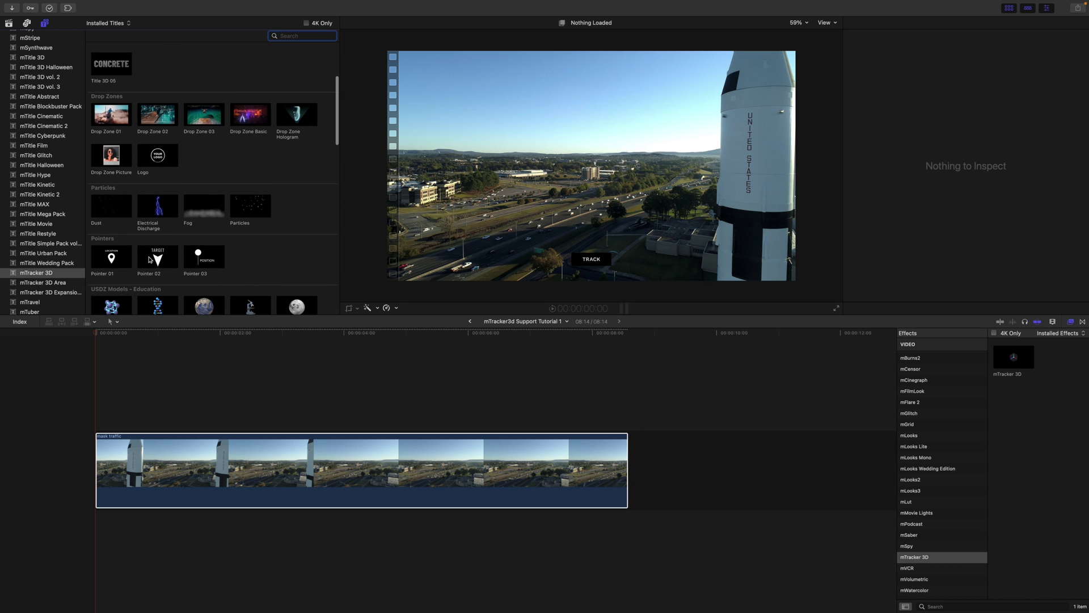
drag(150, 260, 97, 407)
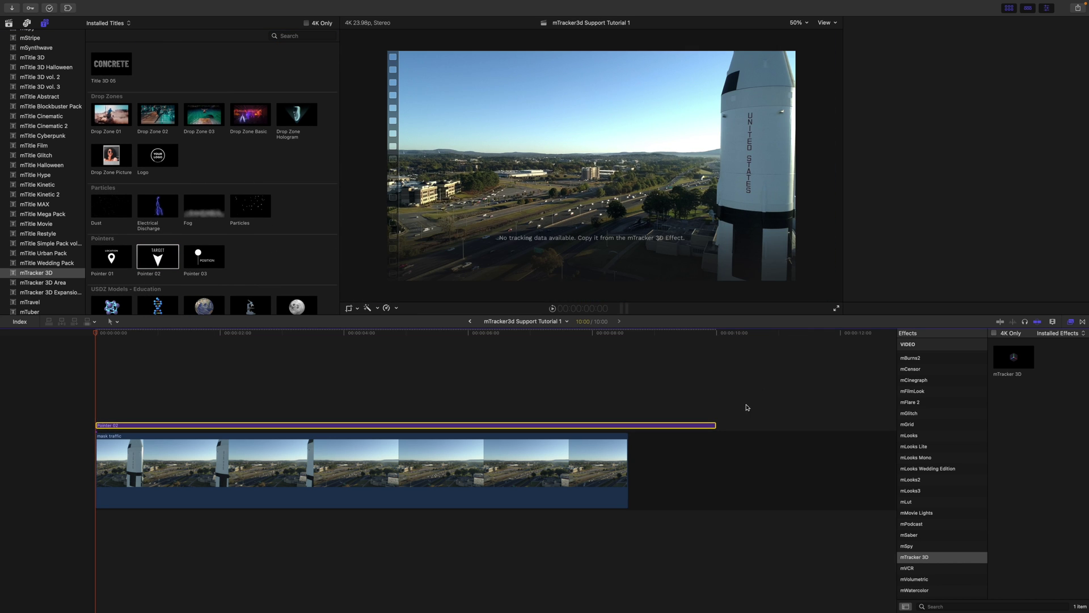
key(super+4)
drag(715, 425, 627, 425)
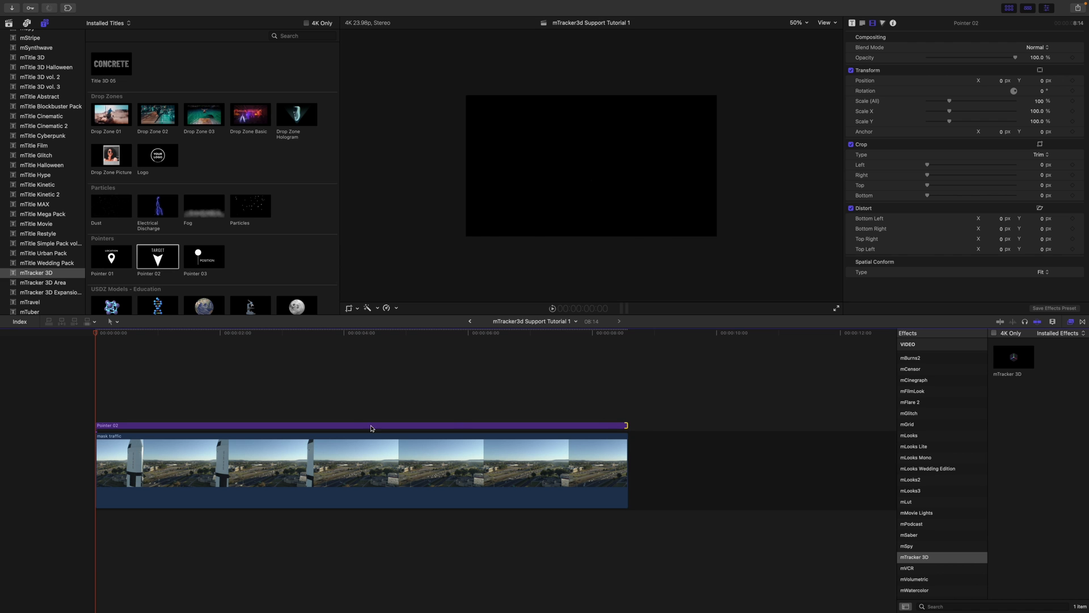
Paste the copied mTracker 3D track into Pointer 02 and play the clip to preview it.
click(851, 23)
click(964, 106)
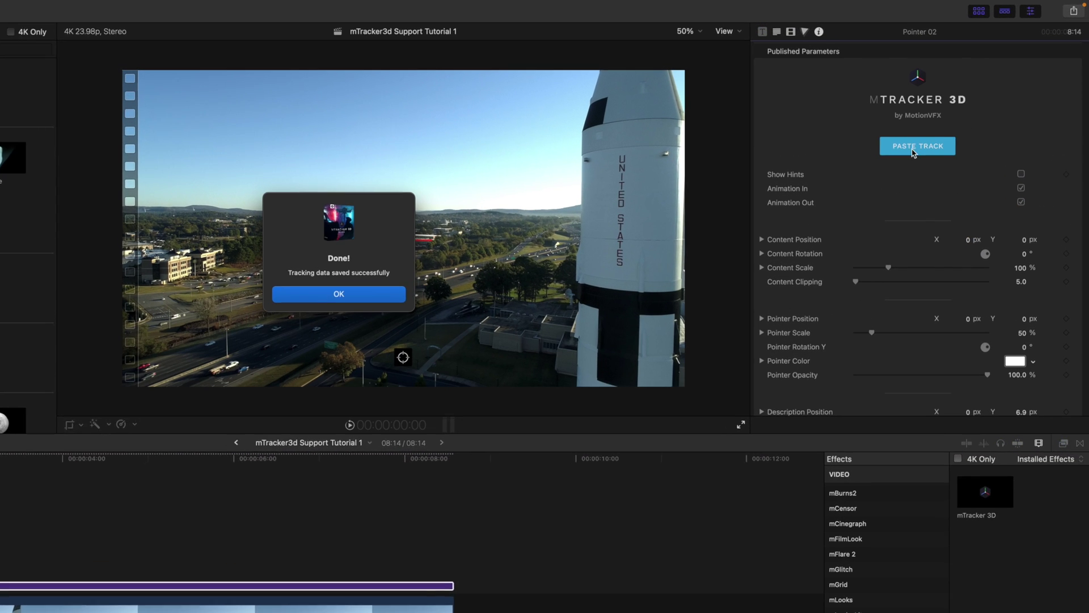
click(339, 293)
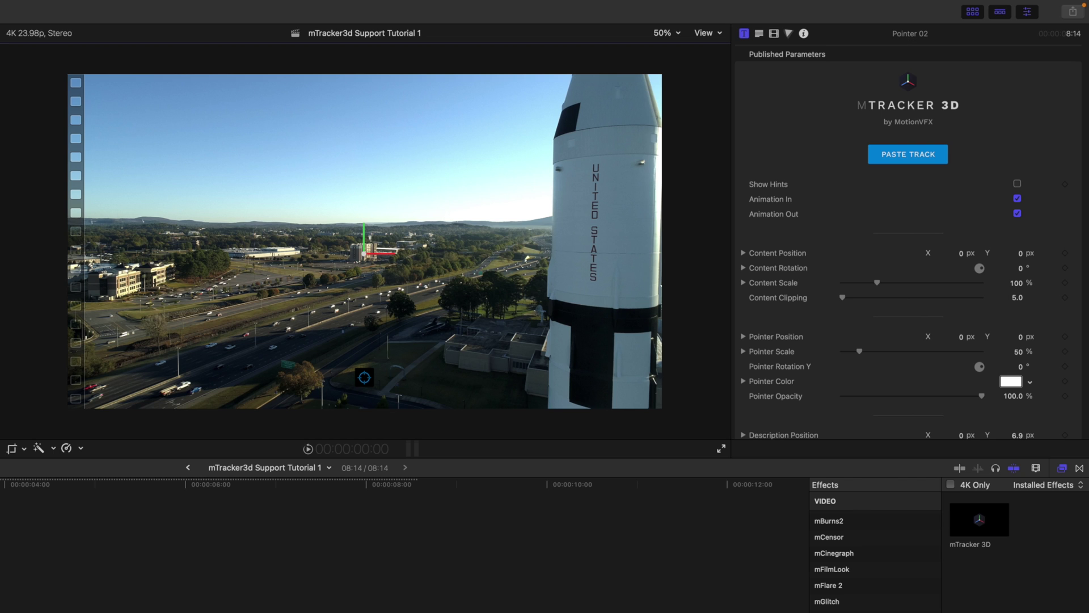
key(shift)
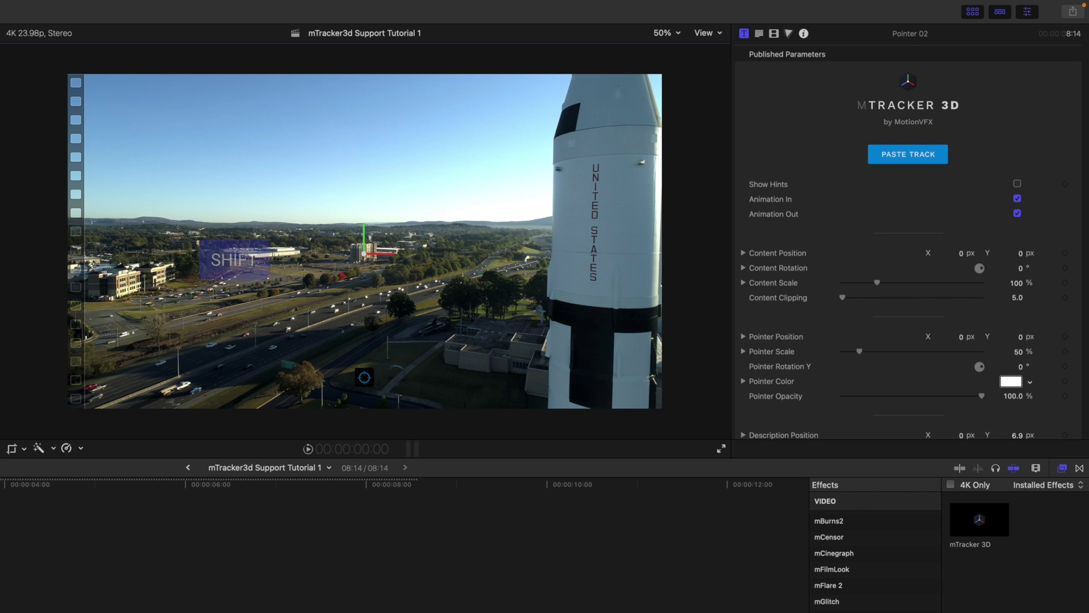
click(323, 269)
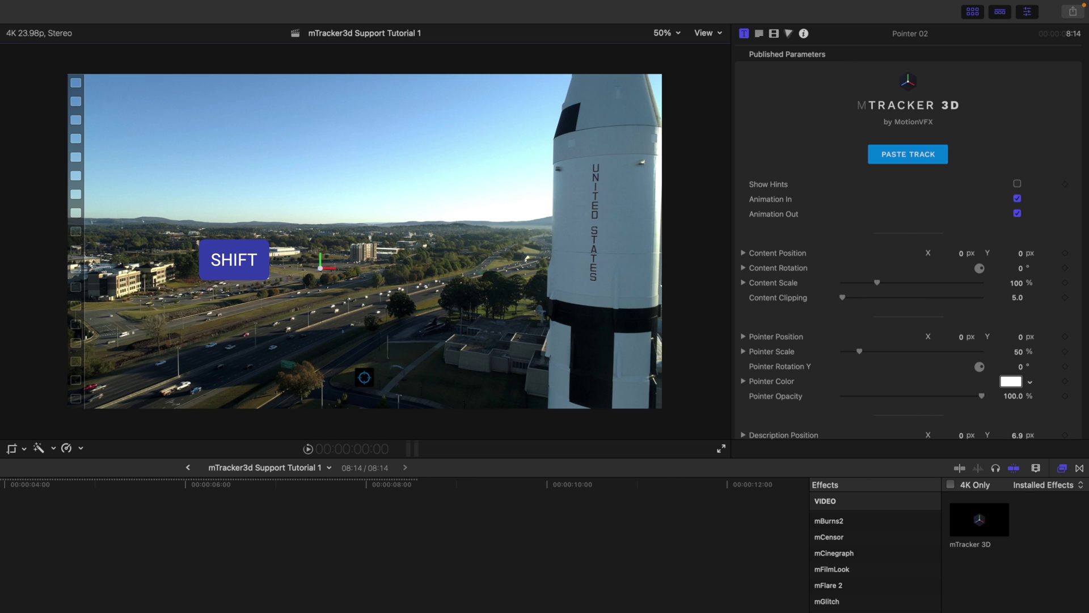
key(space)
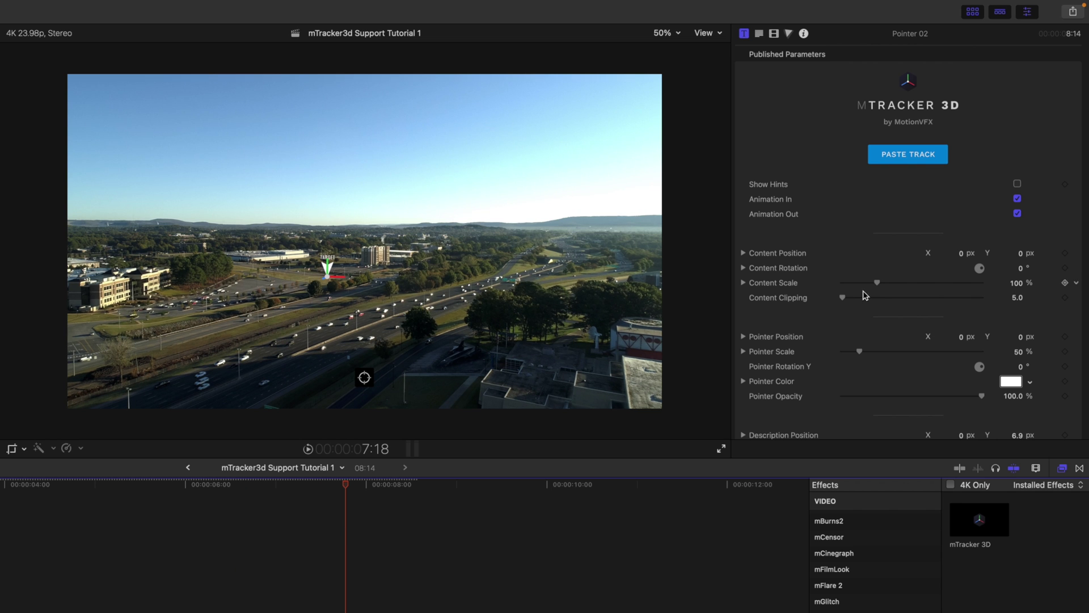
Scale the TARGET pointer content to 766%, deepen its shadow to ~95%, rotate its light, and preview.
drag(880, 283, 982, 283)
scroll(862, 356, down, 15)
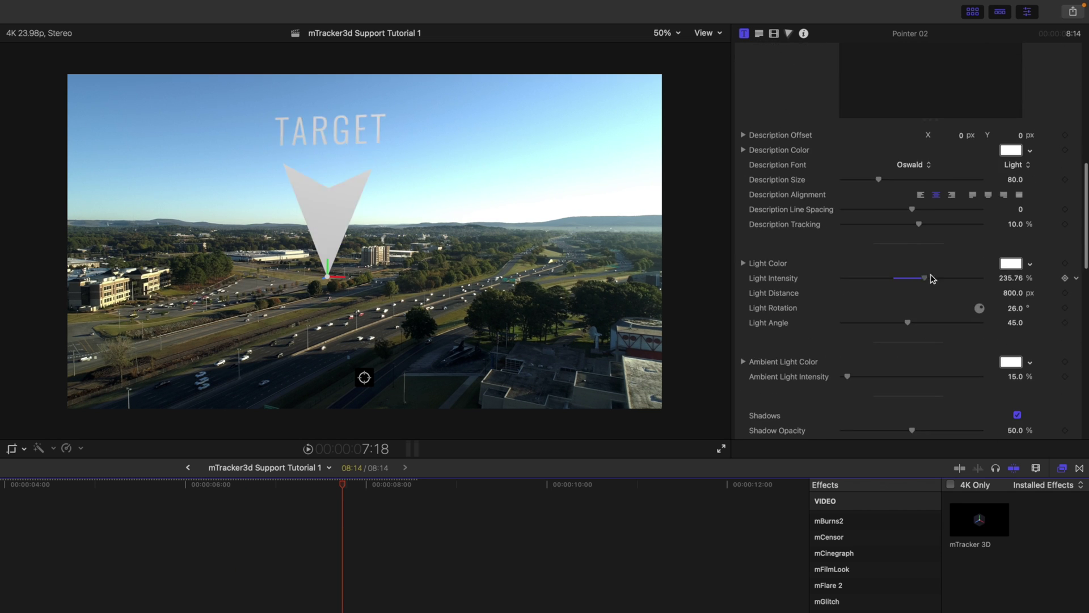
scroll(1021, 368, down, 3)
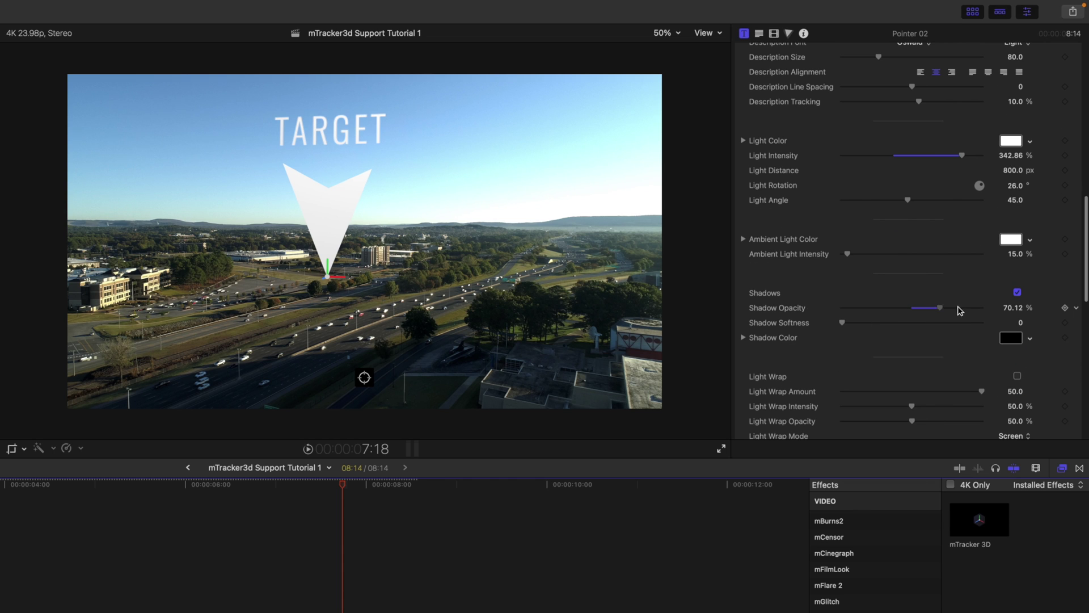
drag(969, 310, 981, 309)
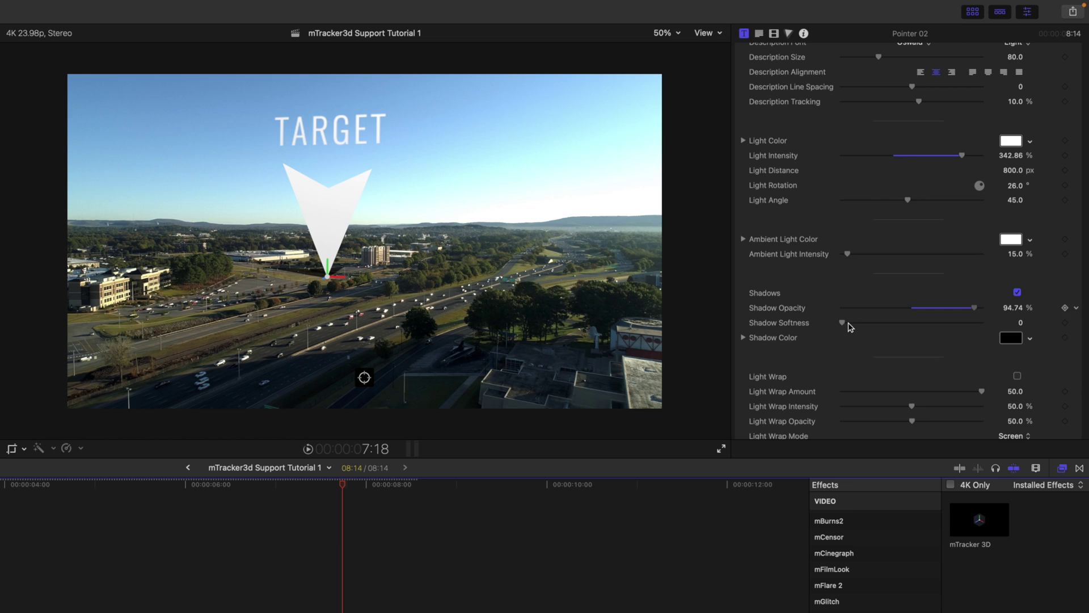
scroll(815, 358, down, 1)
scroll(815, 352, down, 2)
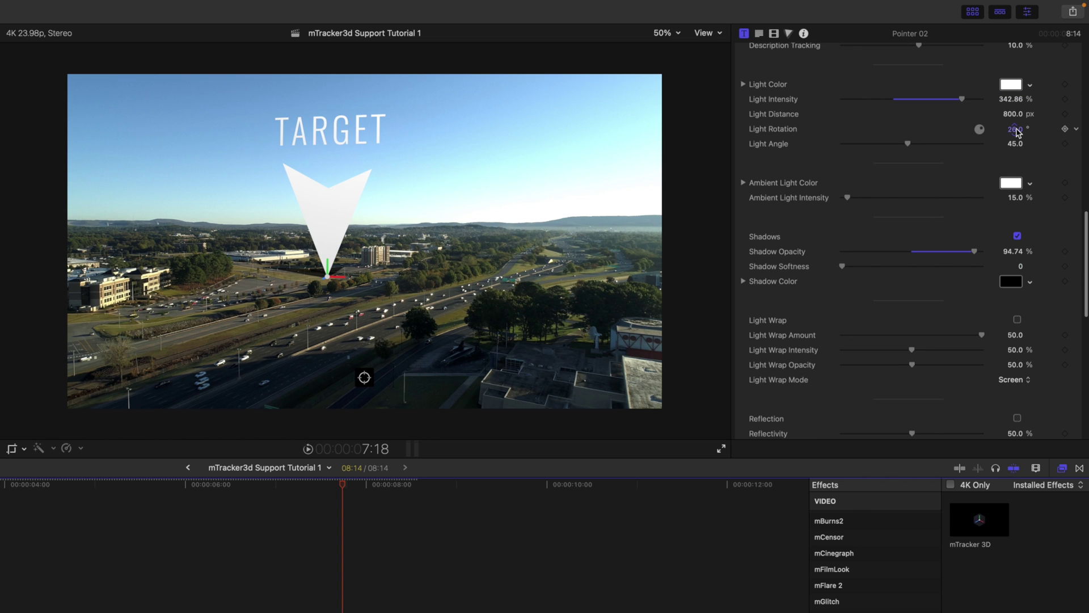
drag(1015, 130, 947, 130)
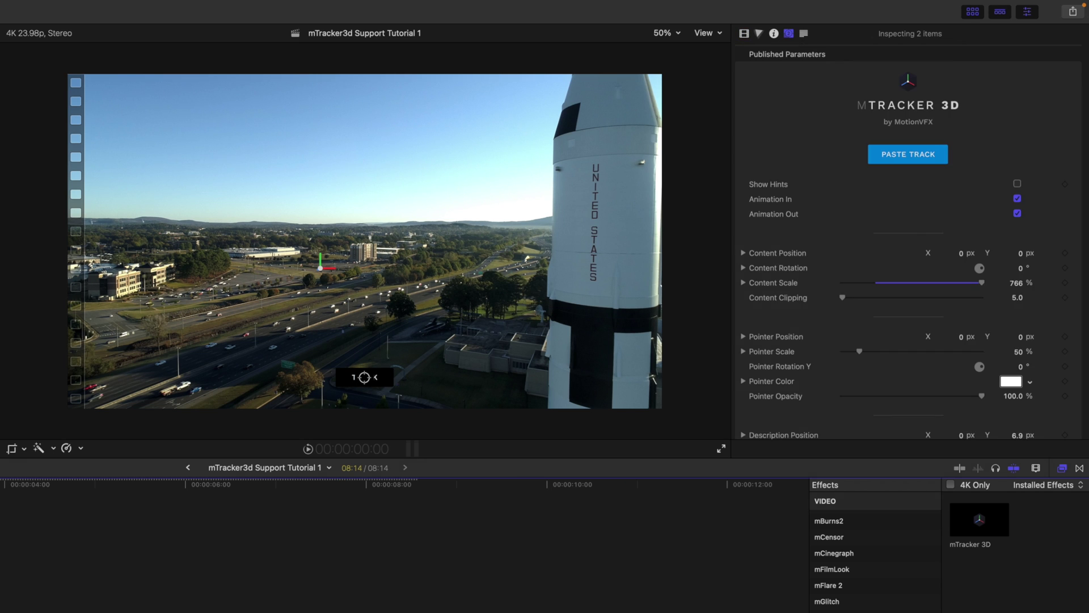
key(space)
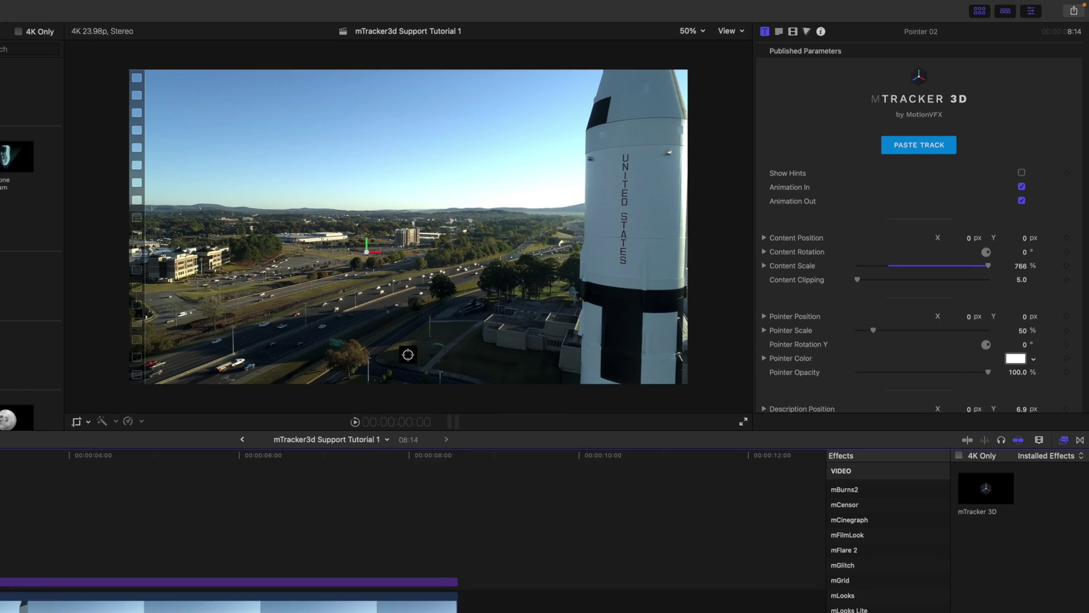
drag(59, 383, 100, 542)
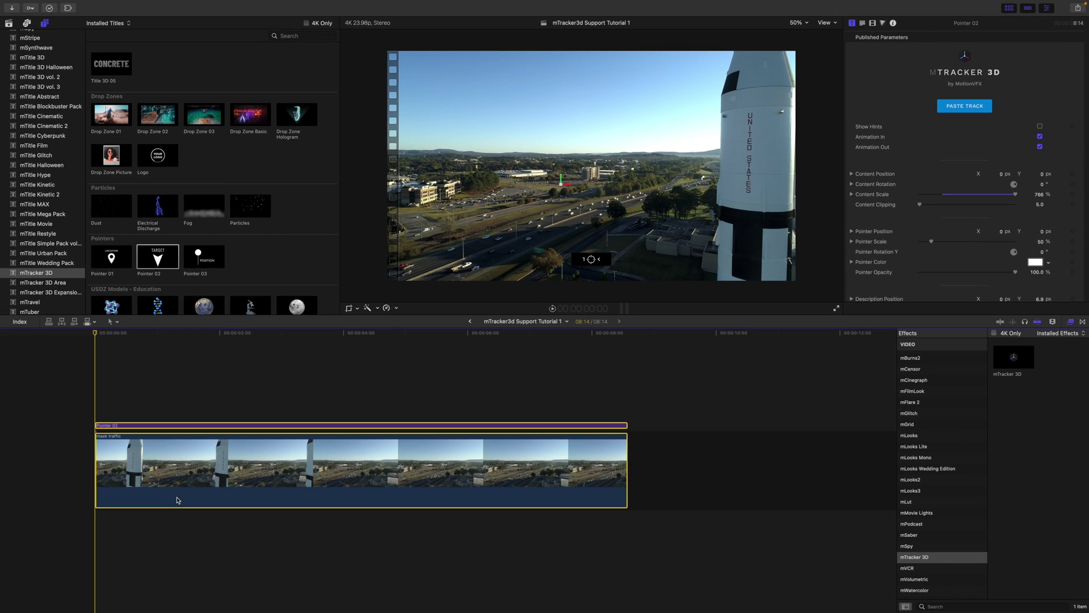
Delete the traffic clips and put the 'contrast and speed' forest clip in the timeline.
key(Delete)
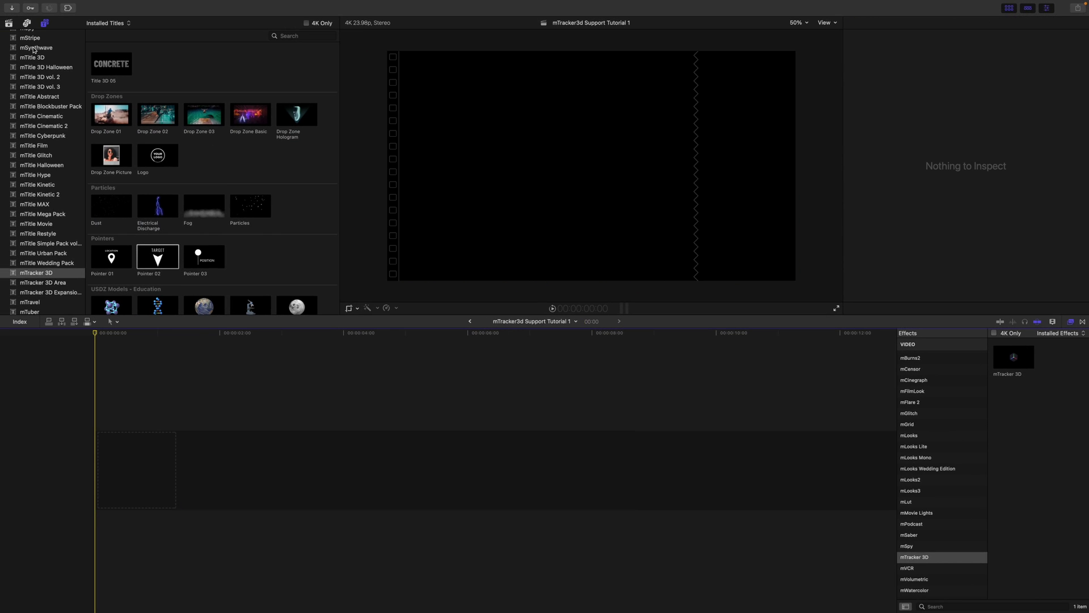
click(10, 23)
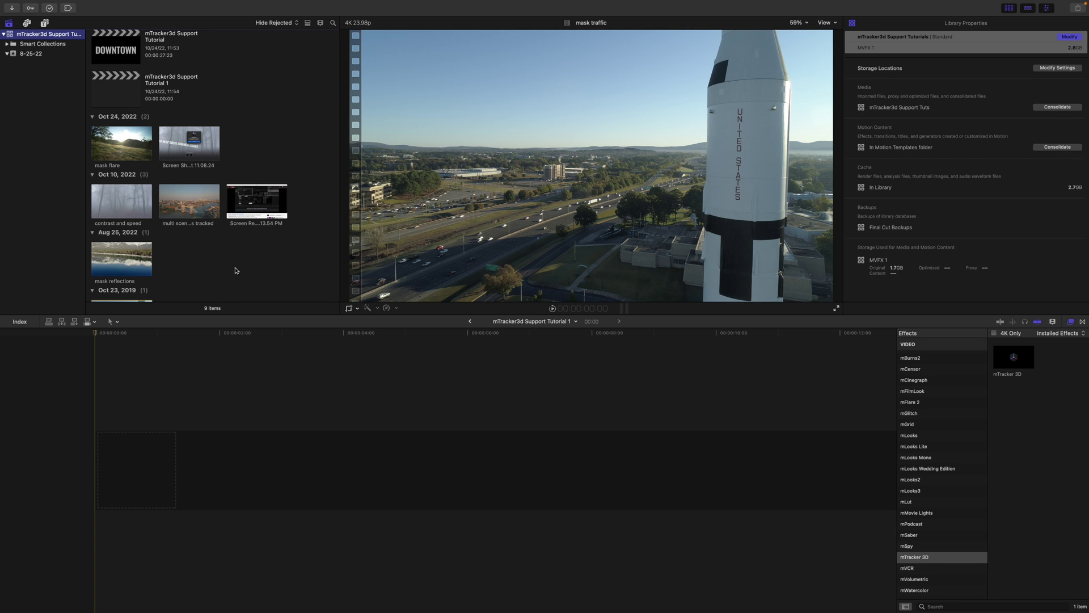
click(141, 216)
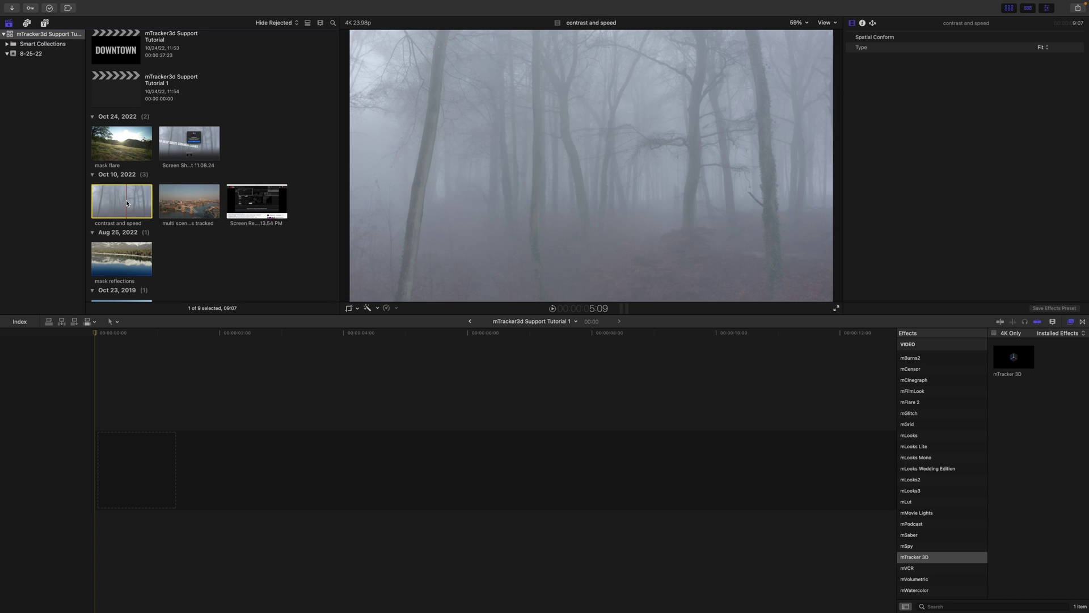
drag(126, 199, 131, 424)
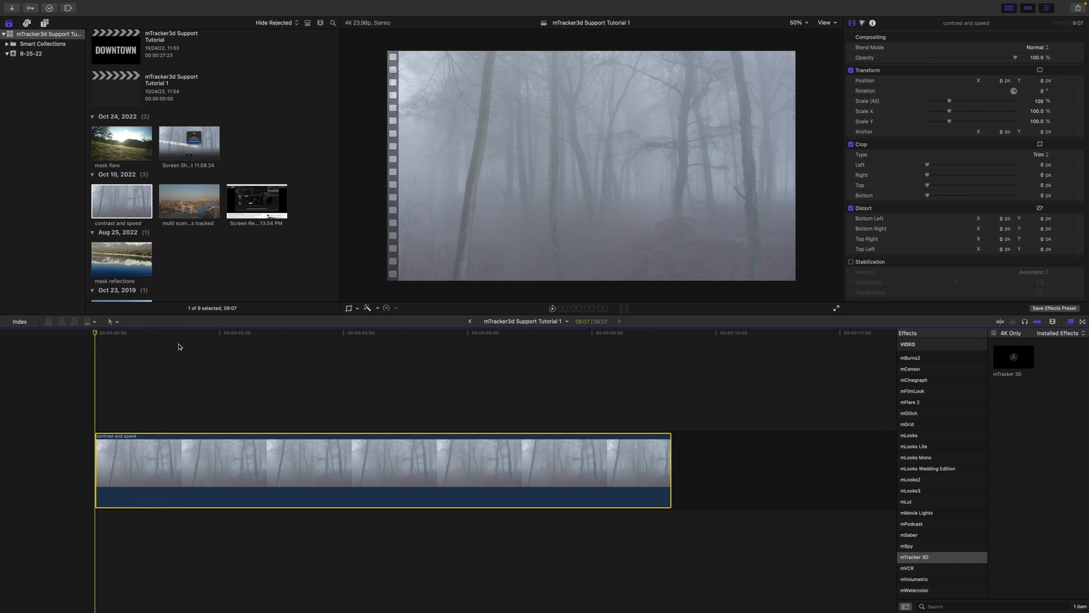
key(space)
Set the forest clip's exposure to midtones -99% and highlights 46%.
key(super+6)
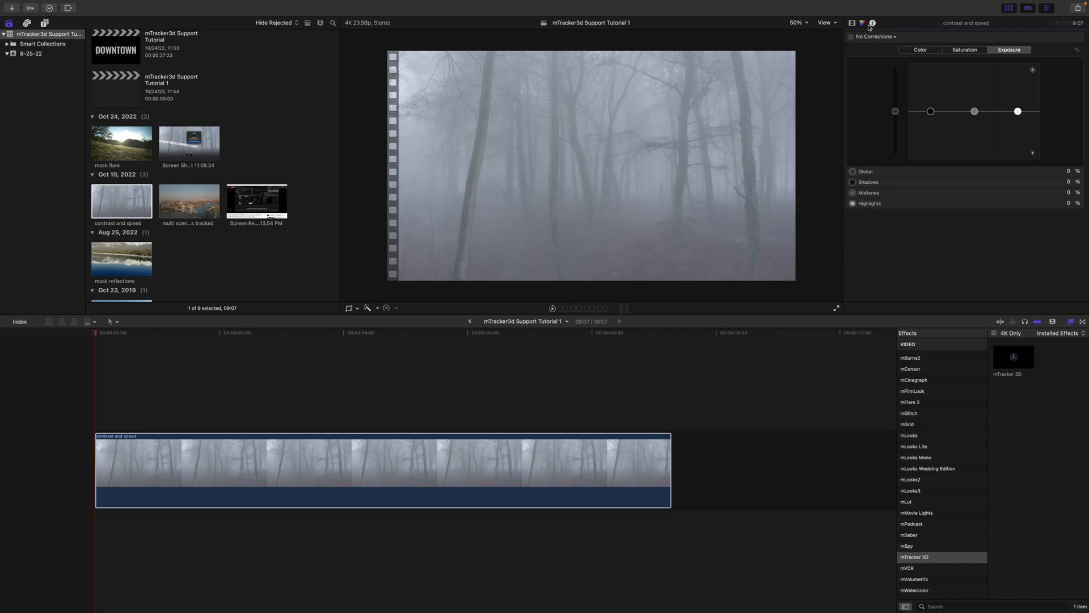
click(974, 111)
drag(974, 112, 975, 155)
drag(1019, 112, 1018, 87)
drag(977, 155, 975, 159)
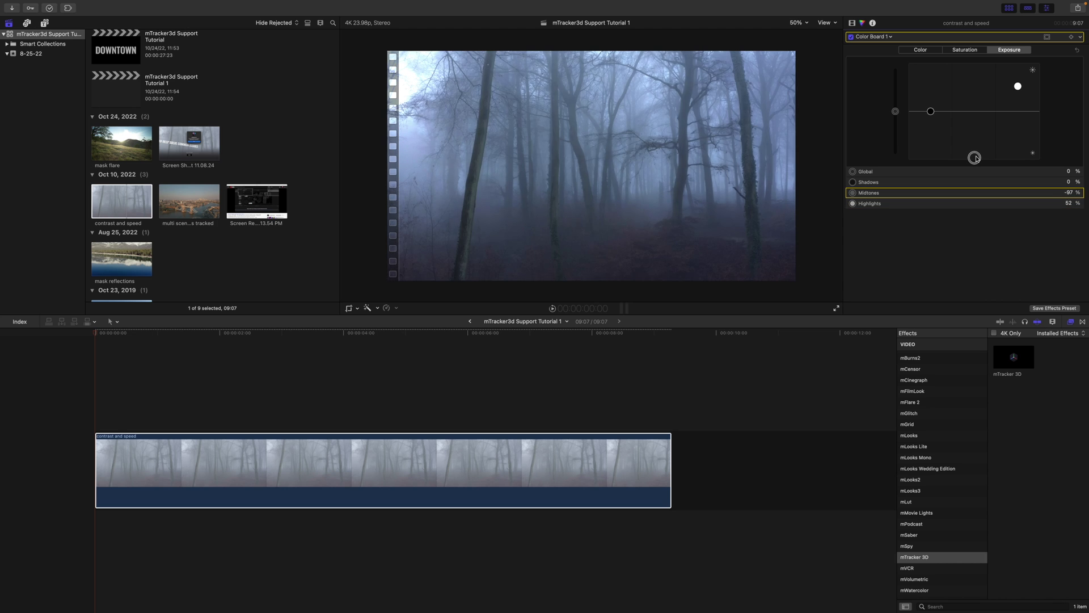
drag(1017, 86, 1018, 89)
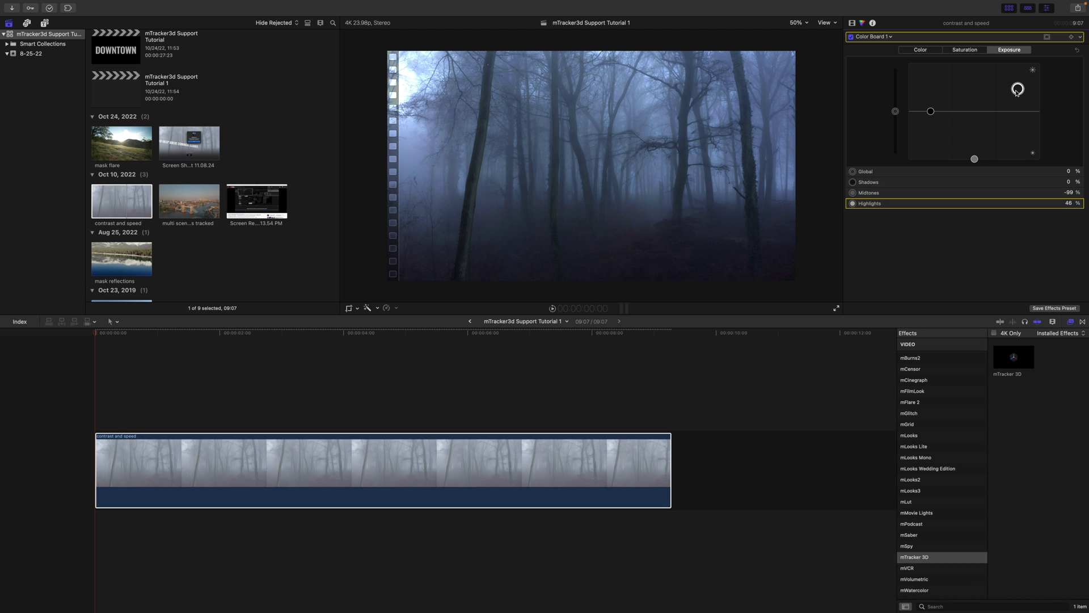
Retime the forest clip to Fast 4x (400%) and review the shortened 2:07 clip.
click(319, 465)
key(super+r)
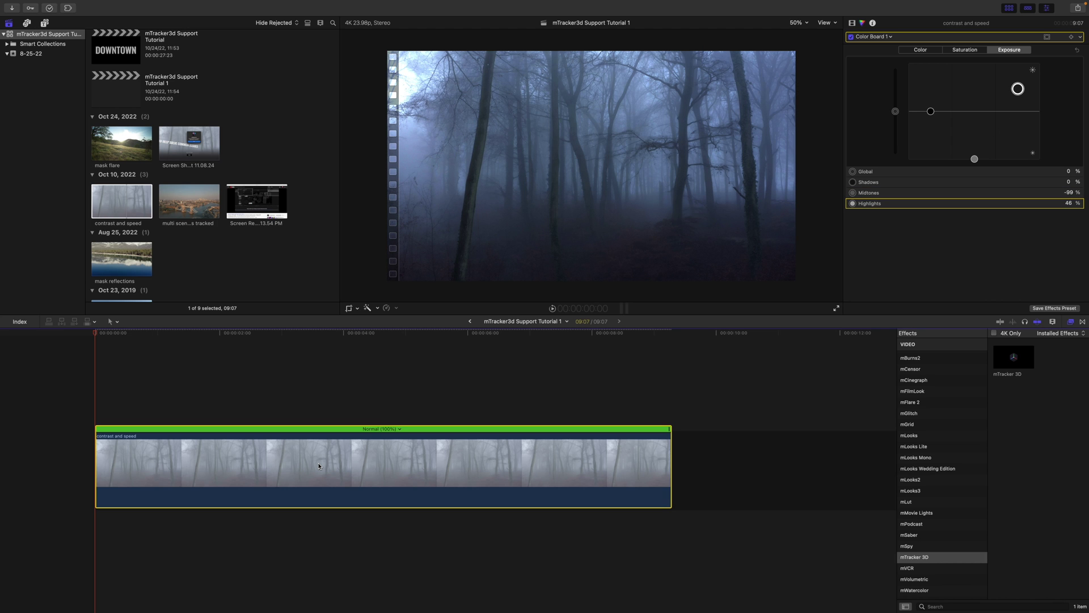
click(400, 430)
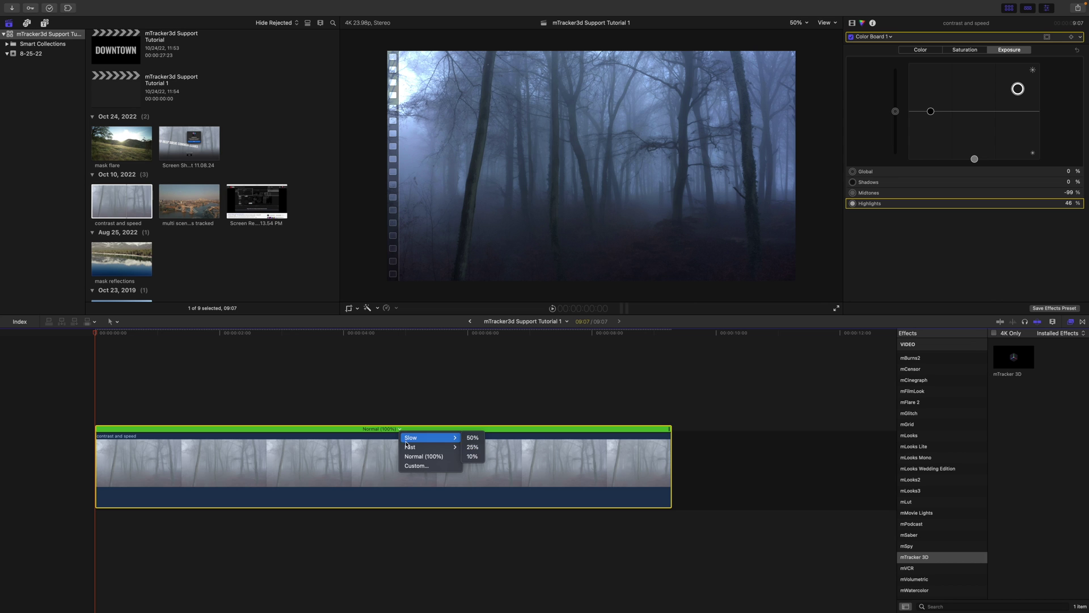
mouse_move(431, 447)
click(468, 457)
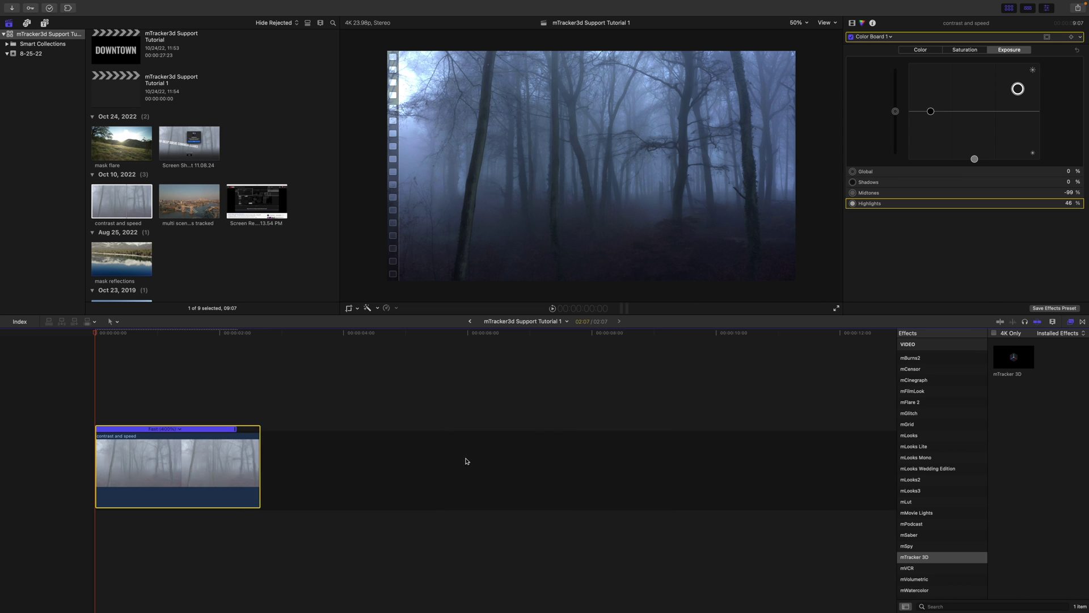
key(space)
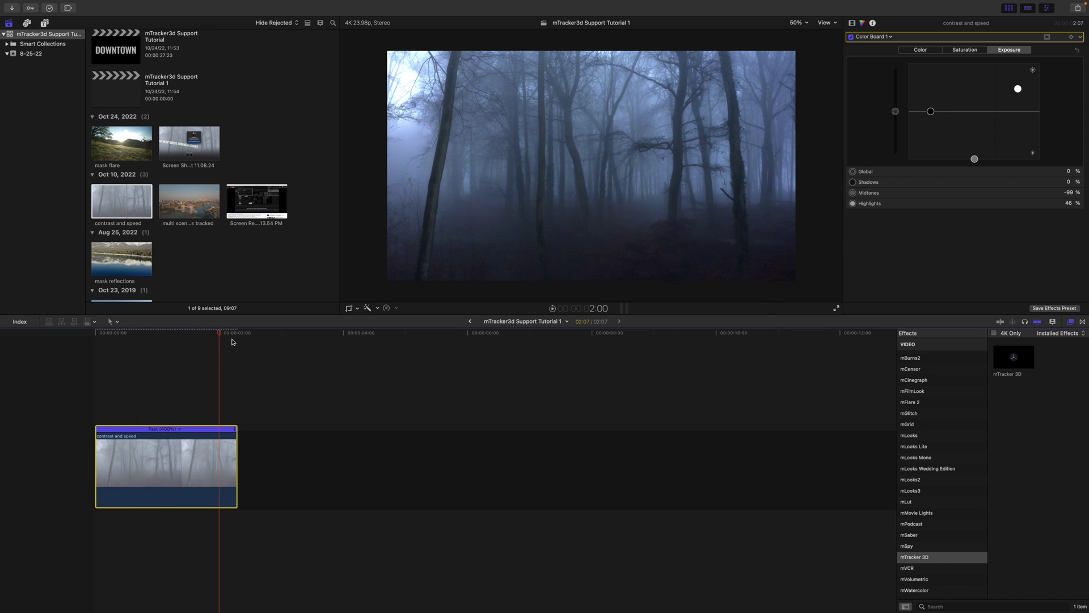
drag(232, 342, 85, 364)
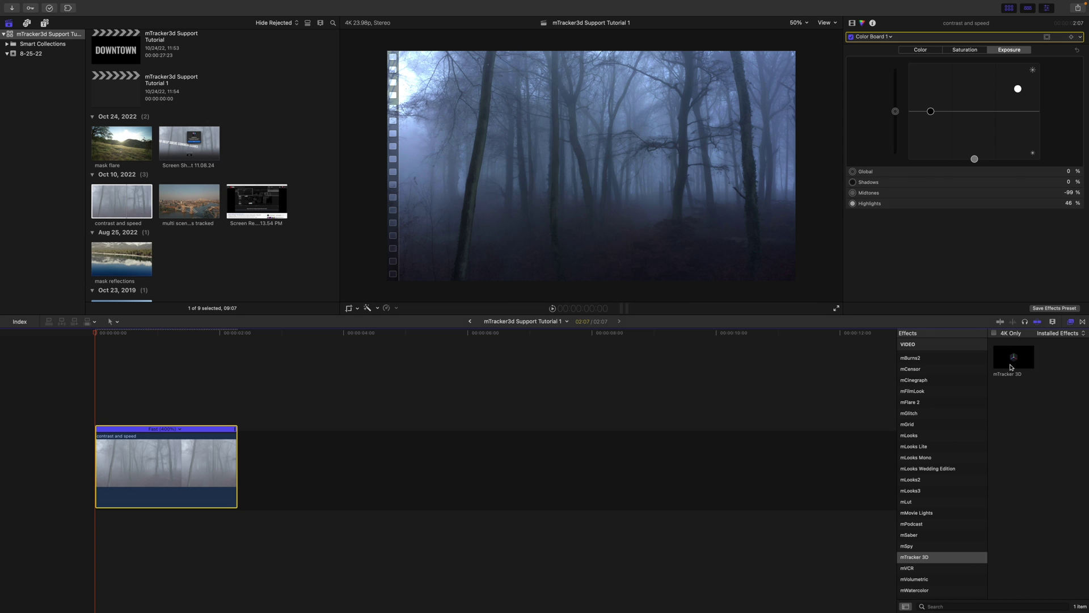
Apply mTracker 3D to the forest clip and run TRACK on its footage.
drag(1010, 367, 171, 470)
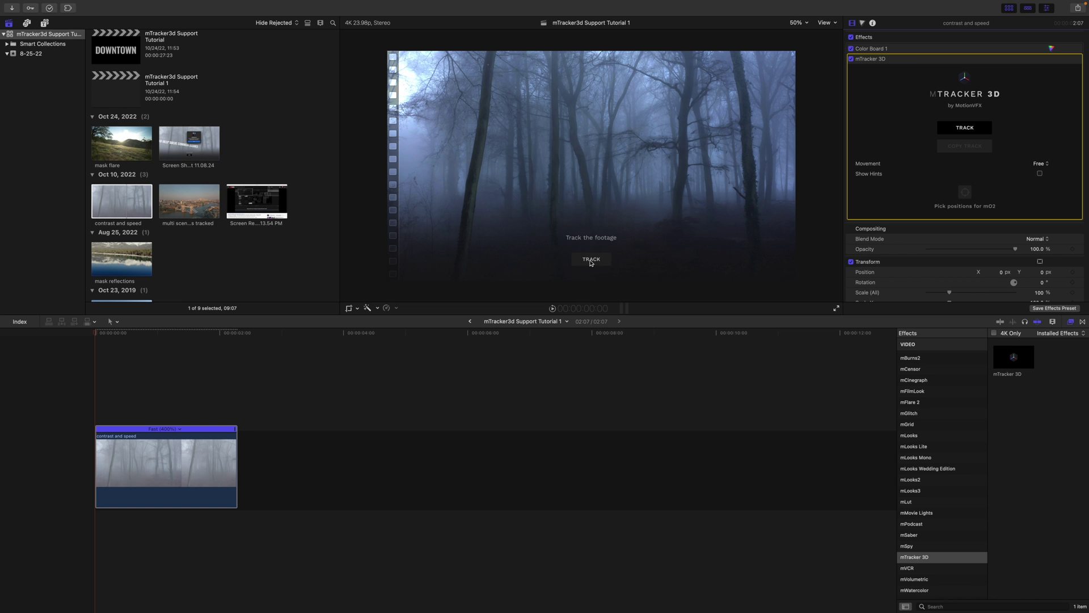
click(591, 260)
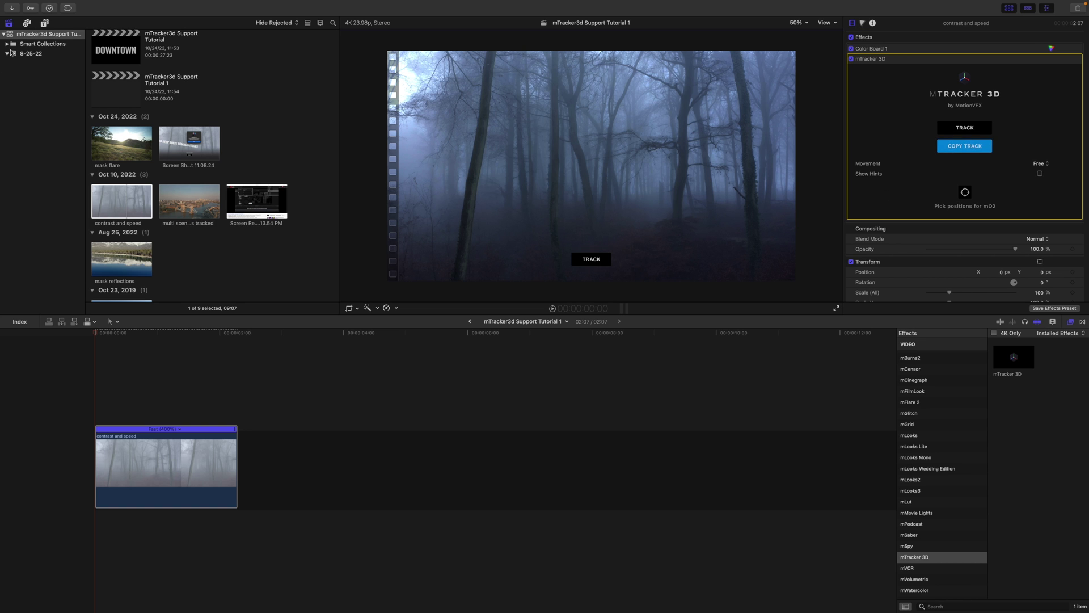
click(43, 23)
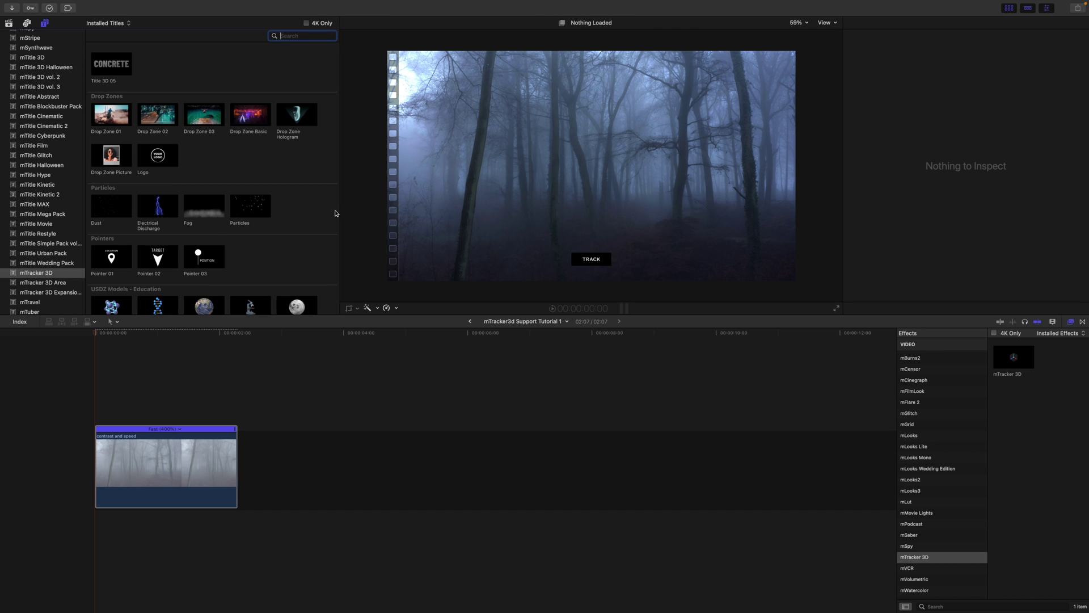
scroll(335, 214, down, 10)
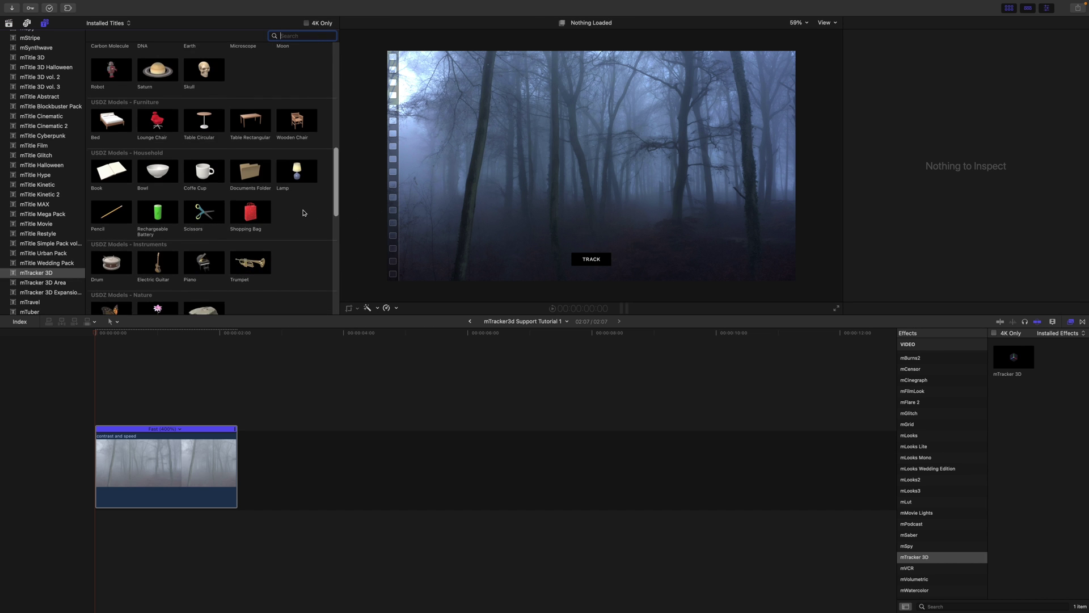
scroll(303, 213, down, 10)
scroll(306, 216, up, 15)
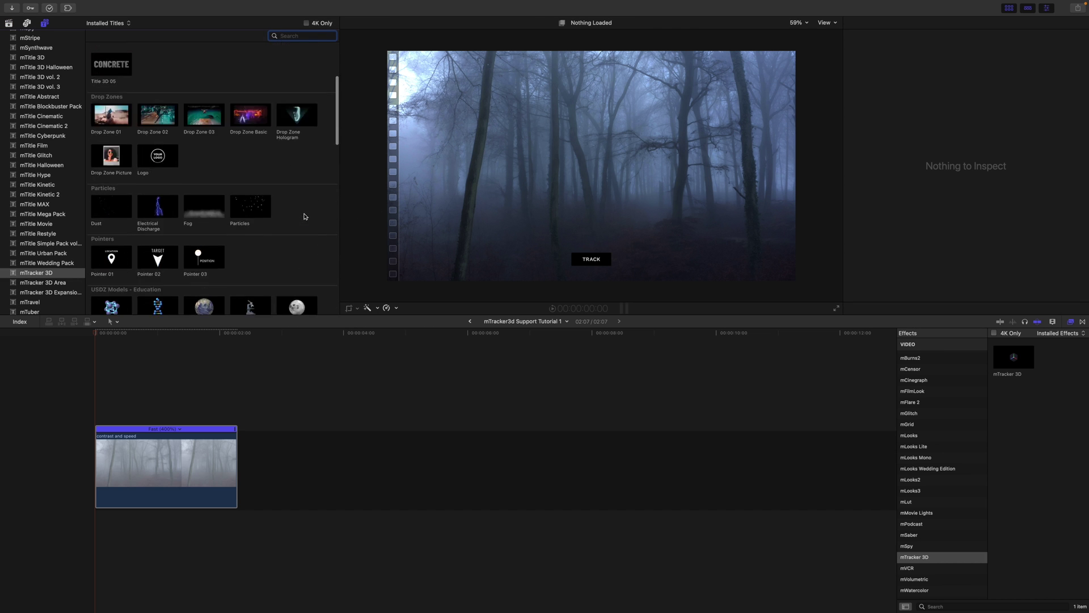
scroll(304, 214, up, 5)
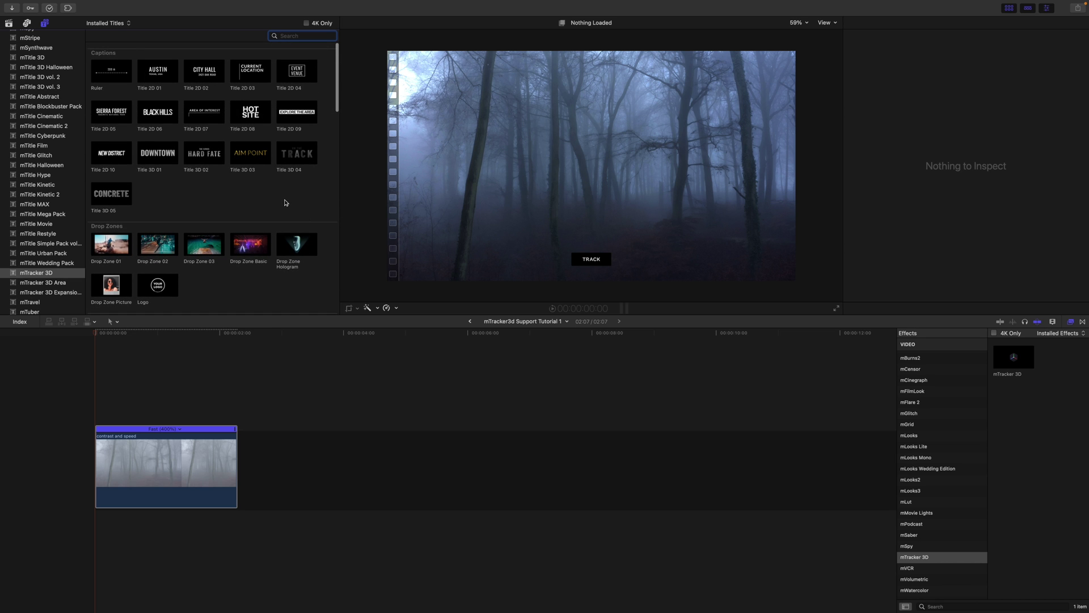
drag(203, 158, 97, 417)
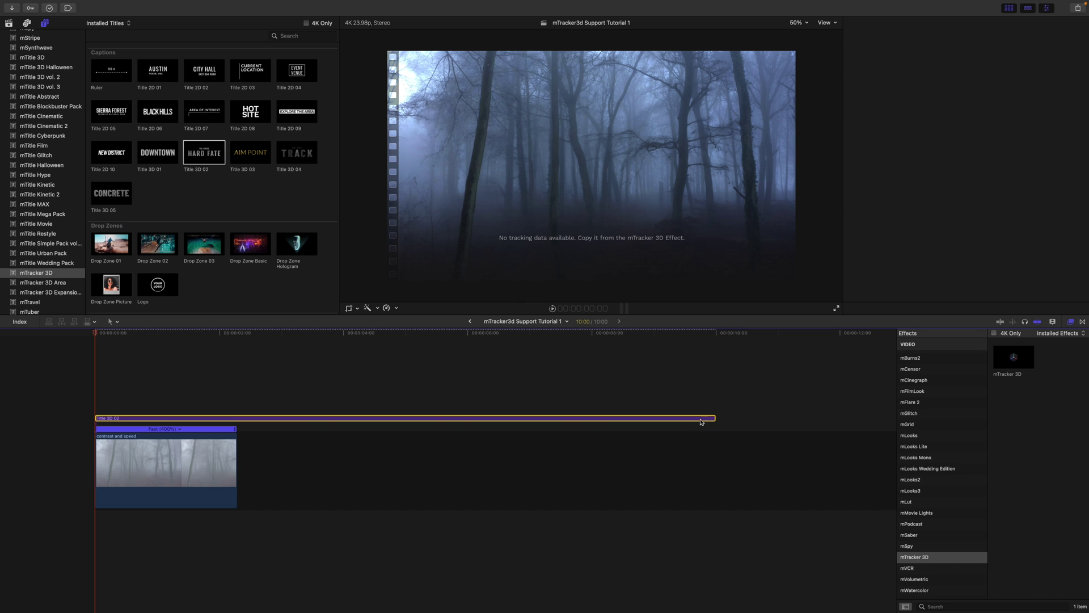
key(super+4)
drag(713, 418, 236, 417)
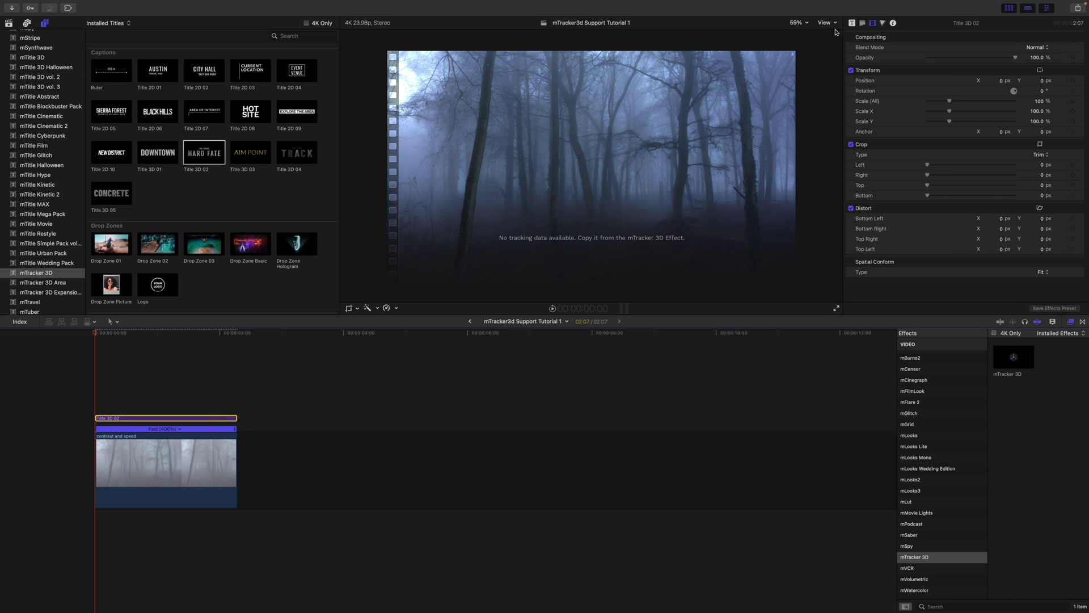
click(852, 23)
click(965, 106)
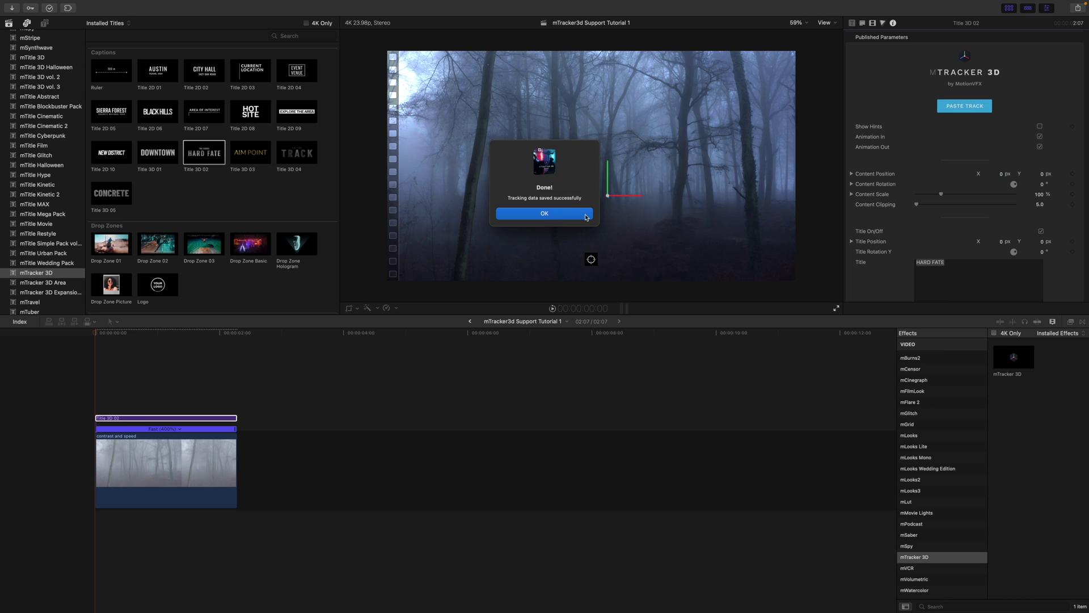
click(544, 213)
key(space)
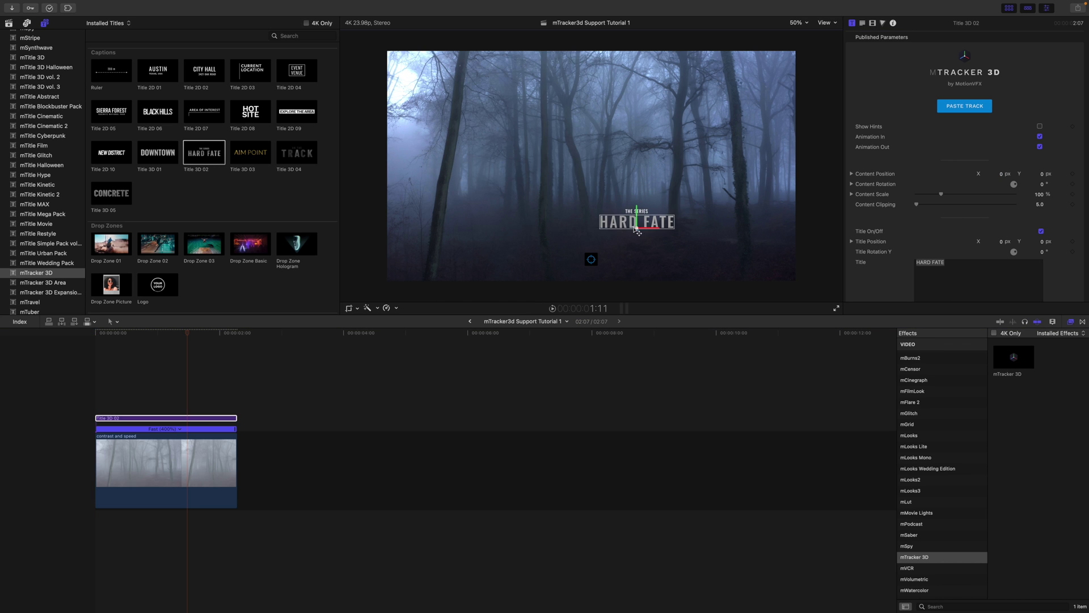
drag(188, 333, 161, 343)
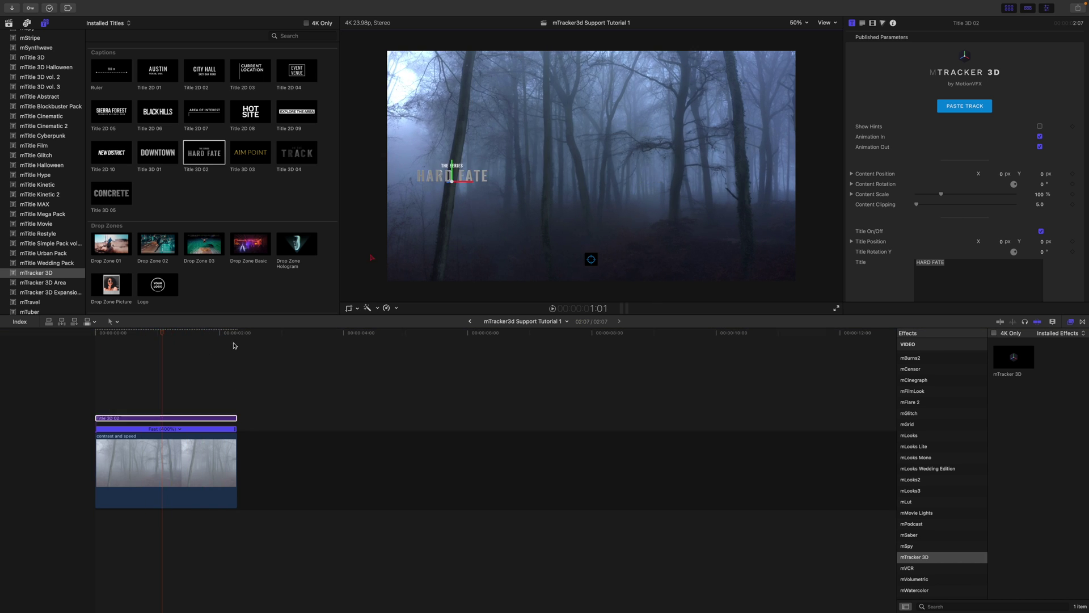
drag(234, 335, 96, 363)
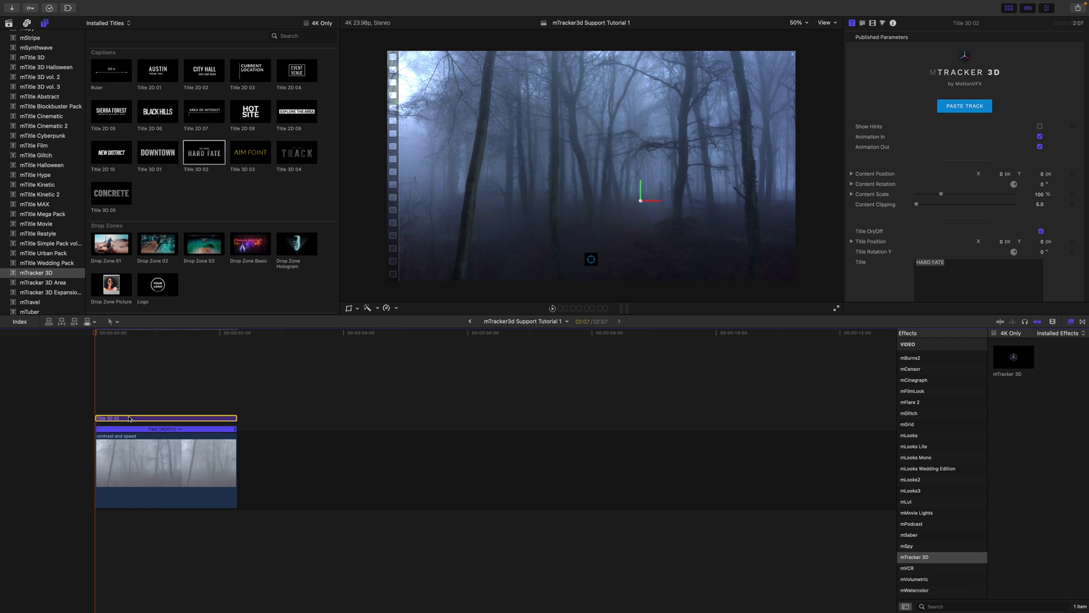
Delete the HARD FATE title, retime the forest clip to 2x, re-track it, and add Title 3D 02.
key(Delete)
click(179, 429)
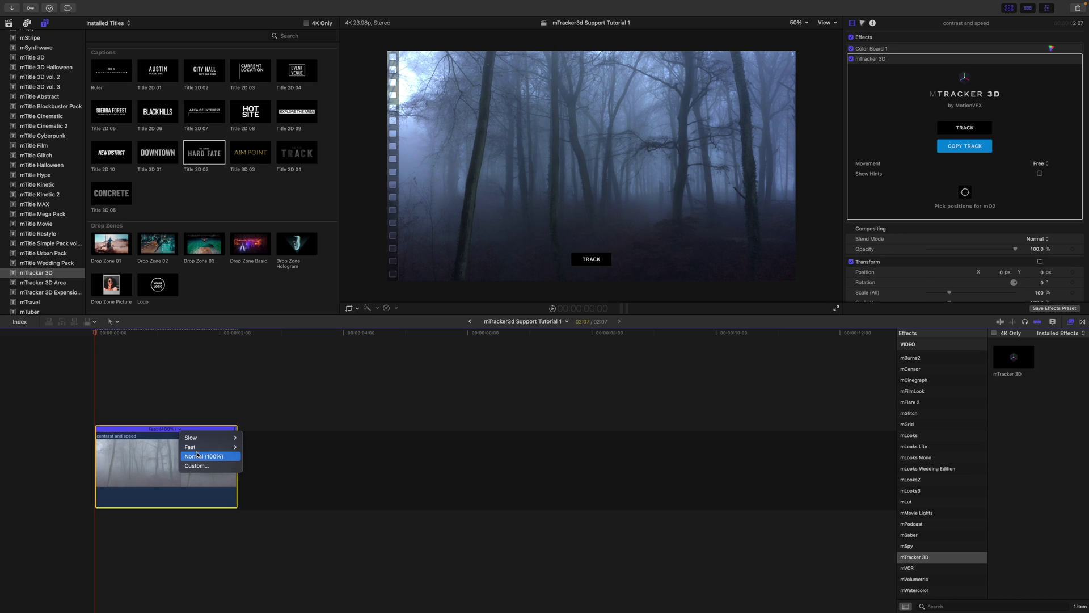
mouse_move(216, 447)
click(251, 464)
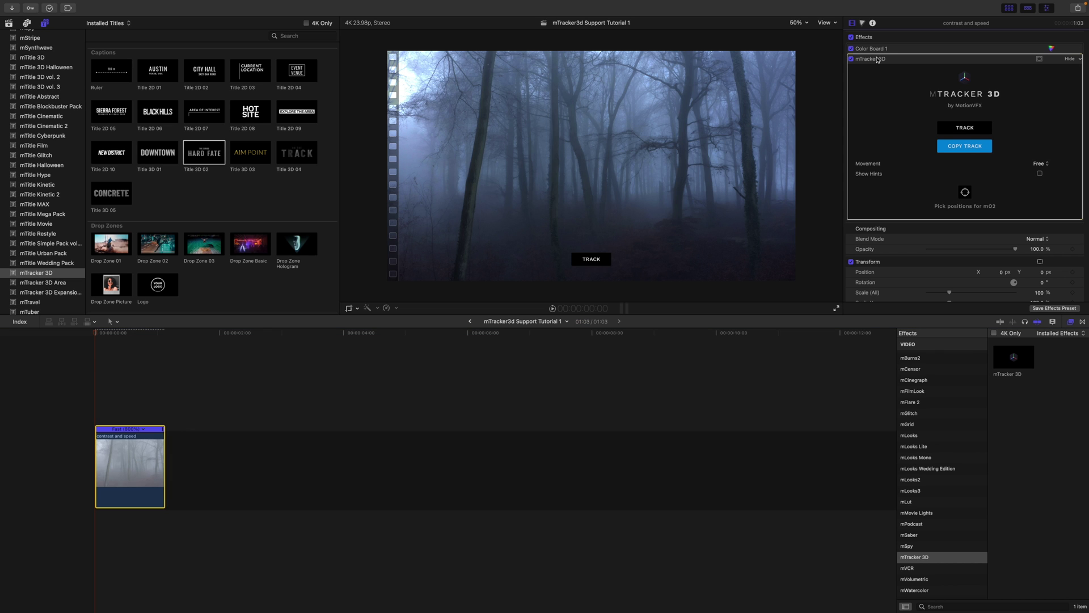
click(591, 259)
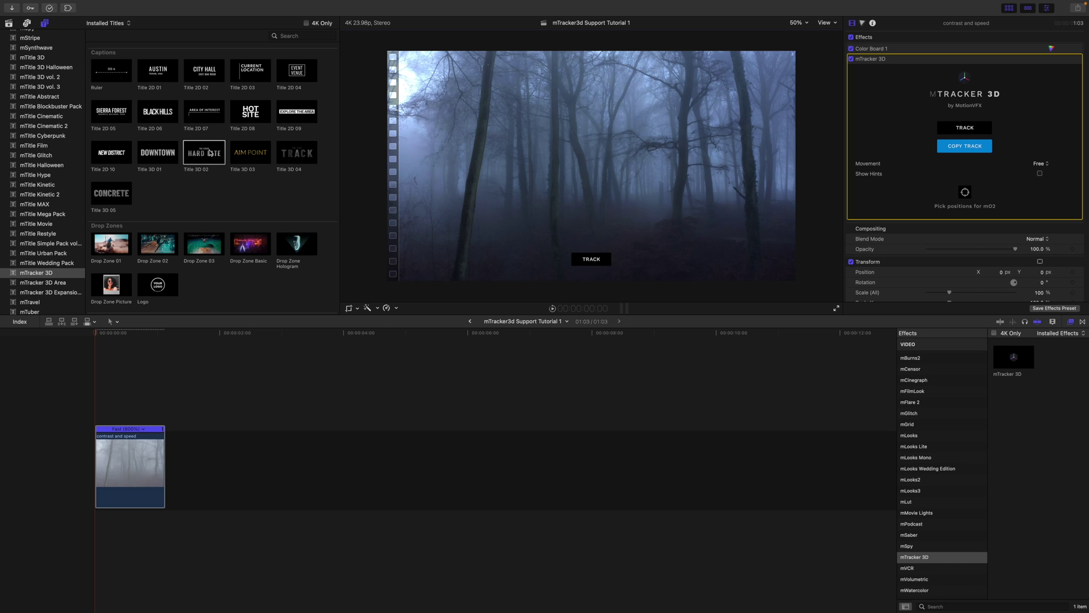
drag(210, 153, 97, 392)
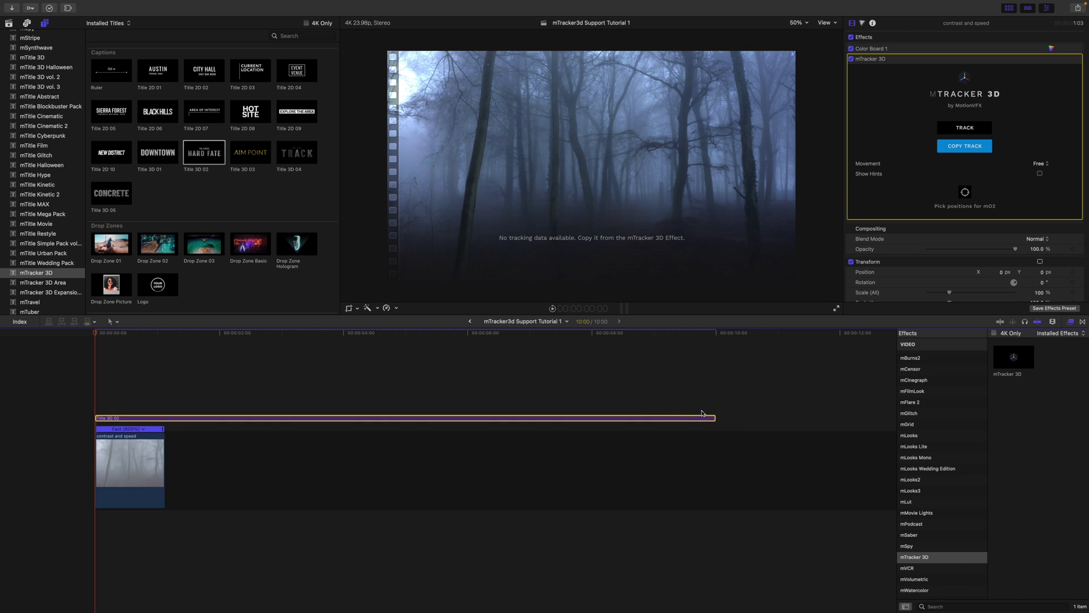
Trim Title 3D 02 to the clip's length, paste the forest clip's track onto it, and preview.
drag(714, 417, 164, 418)
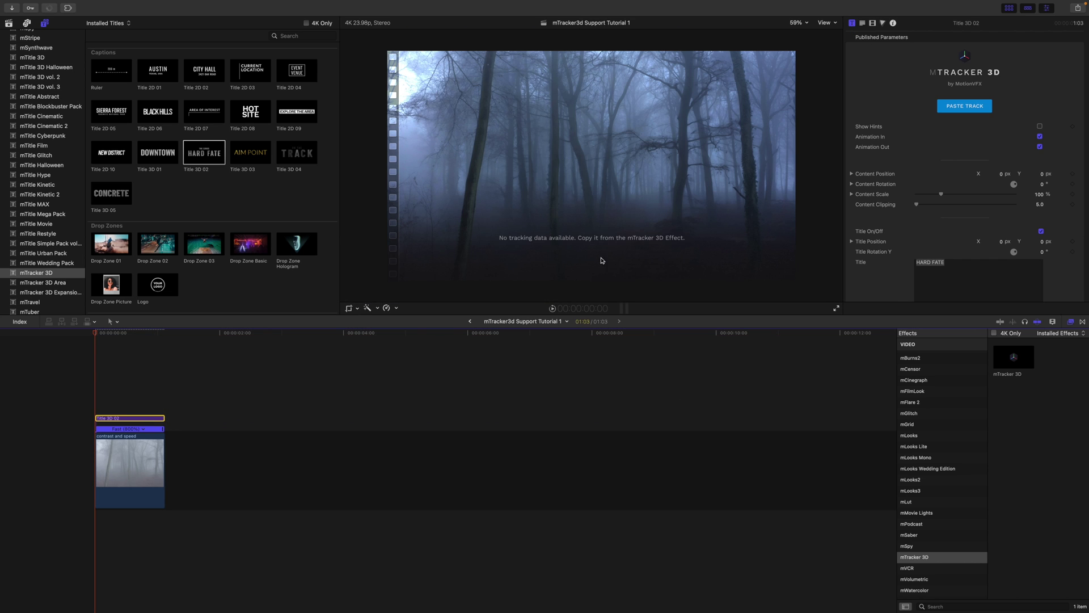
click(145, 497)
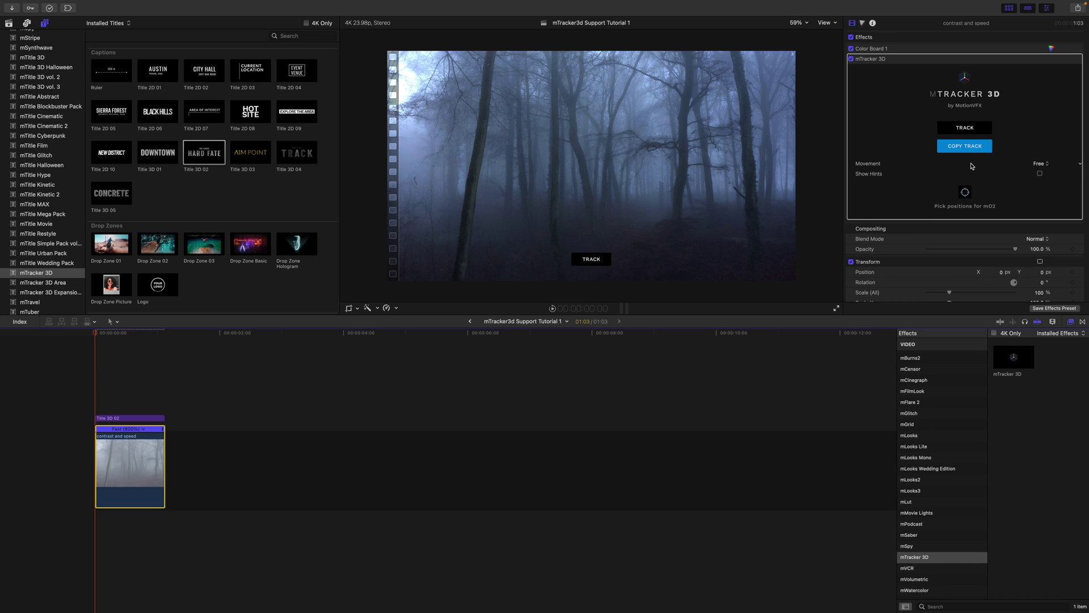
click(965, 146)
click(121, 420)
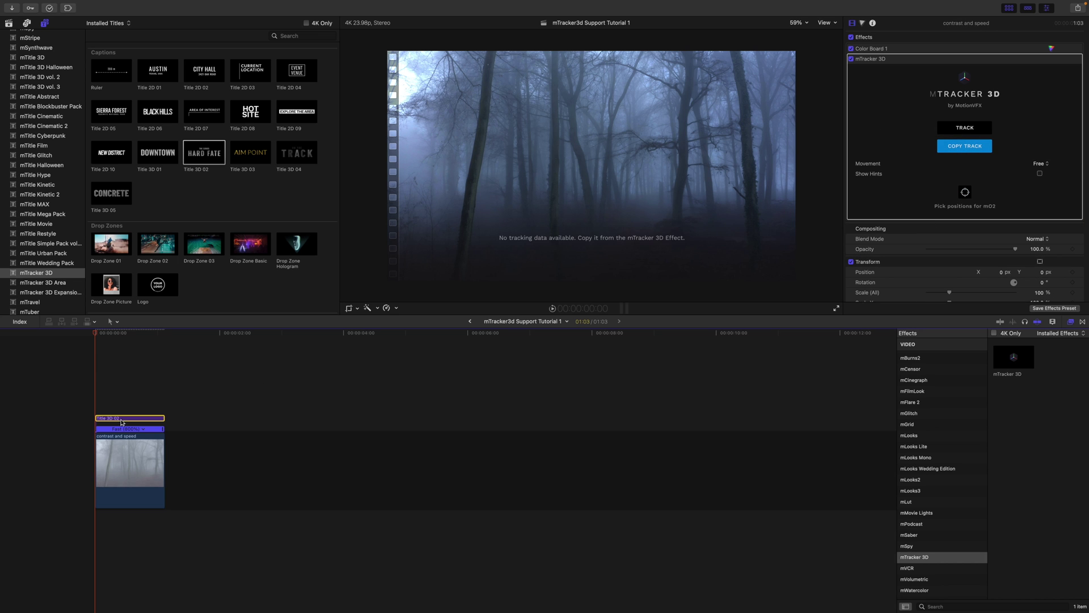
click(965, 106)
click(587, 215)
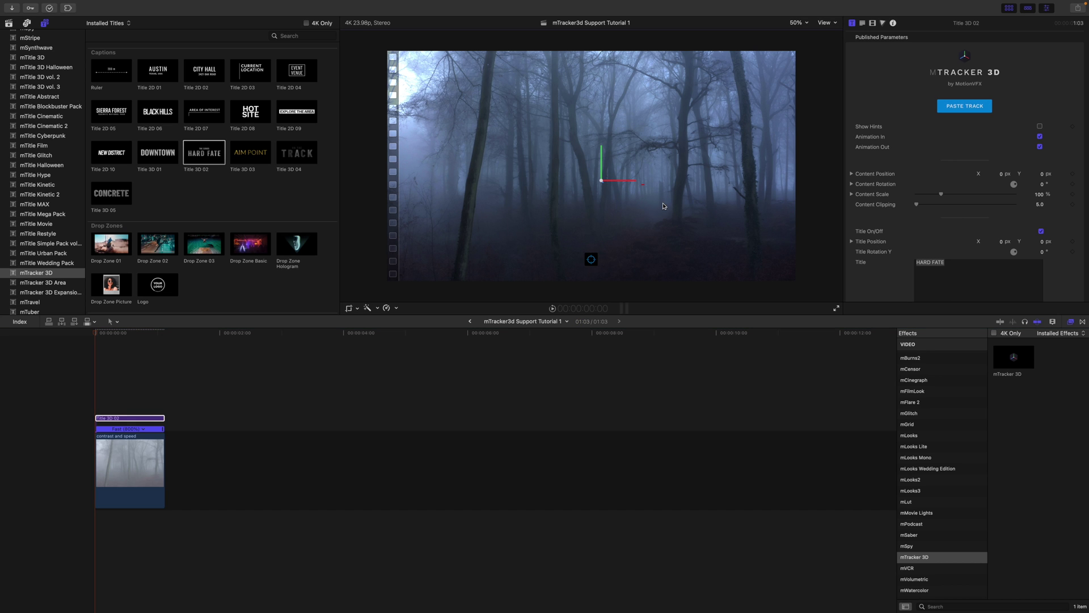
key(space)
key(space)
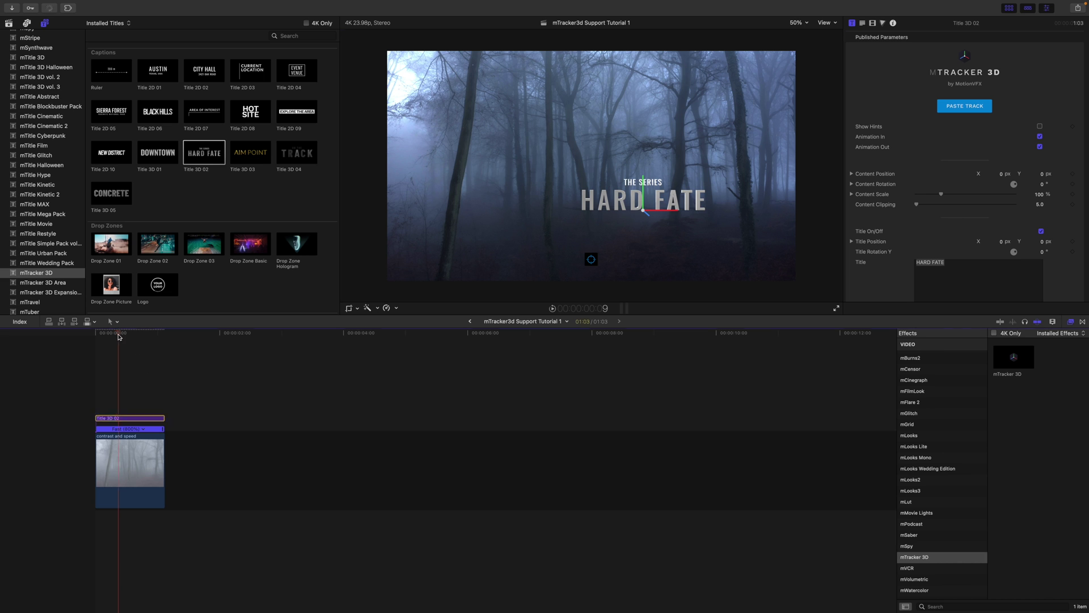
mouse_move(88, 343)
mouse_down()
mouse_move(151, 350)
mouse_move(96, 353)
mouse_up()
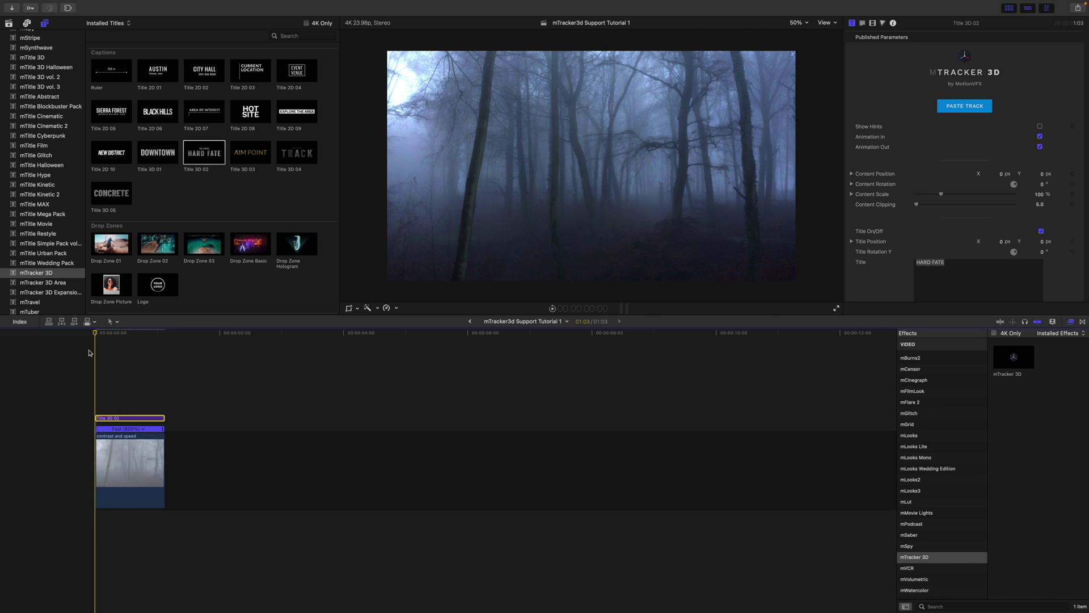
key(space)
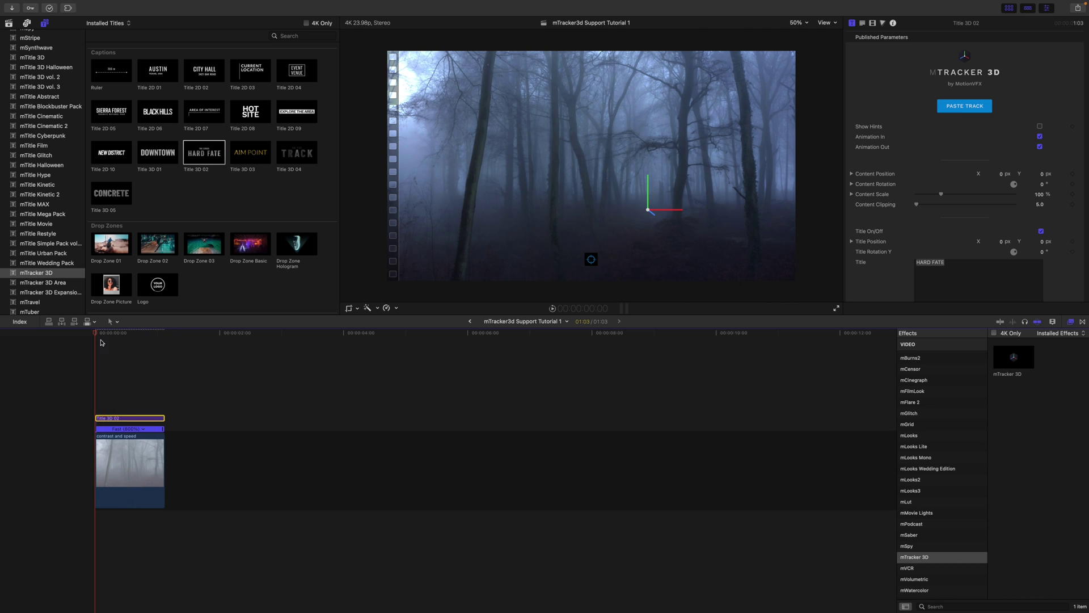
drag(96, 333, 129, 341)
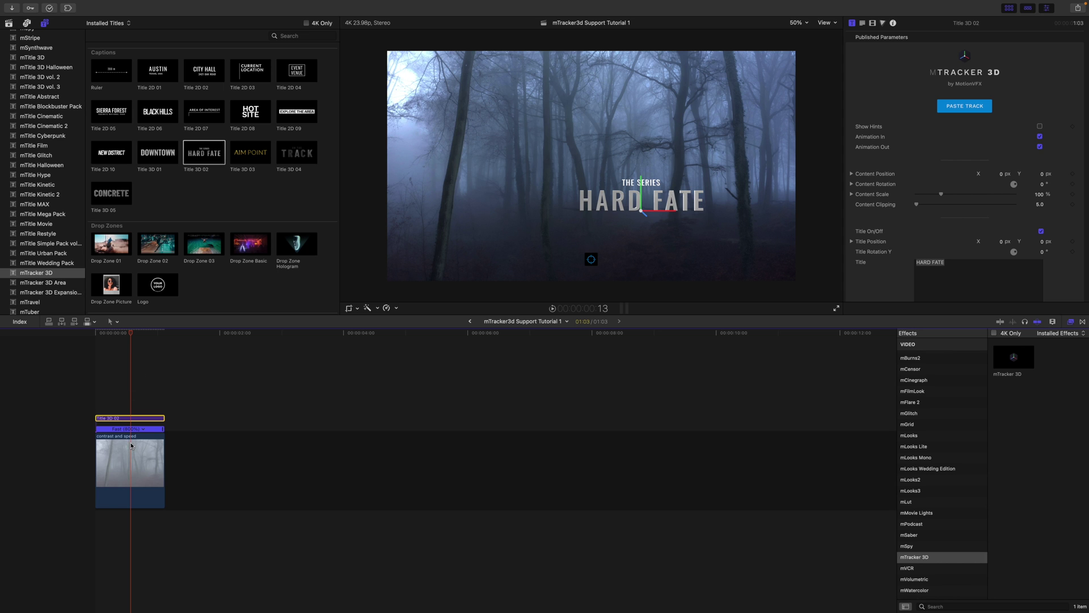
Reset the forest clip to Normal (100%) speed and extend the HARD FATE title to its end.
click(144, 430)
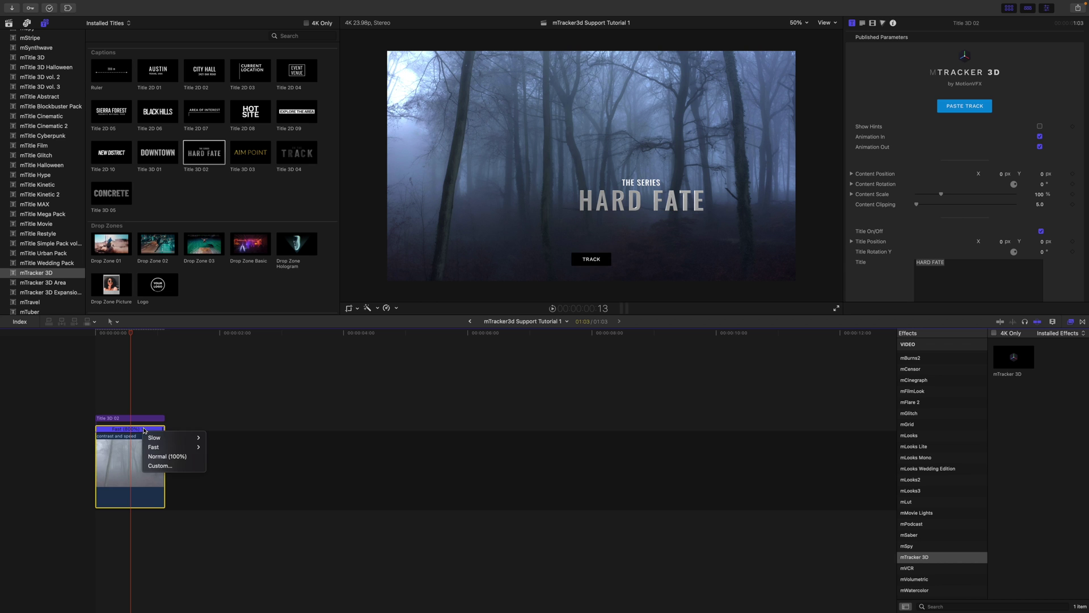
click(153, 457)
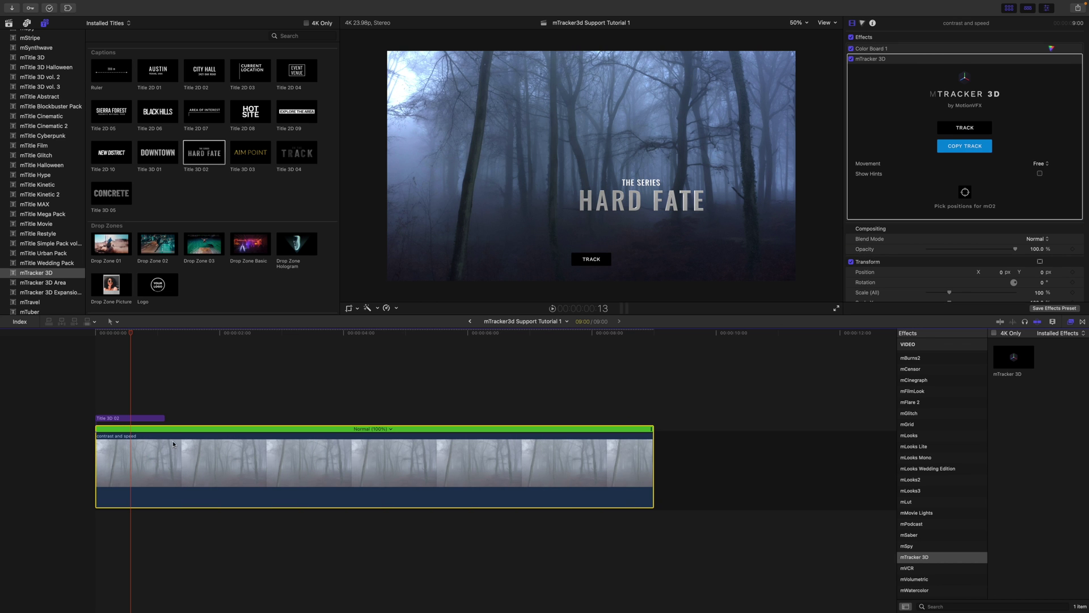
drag(164, 418, 651, 419)
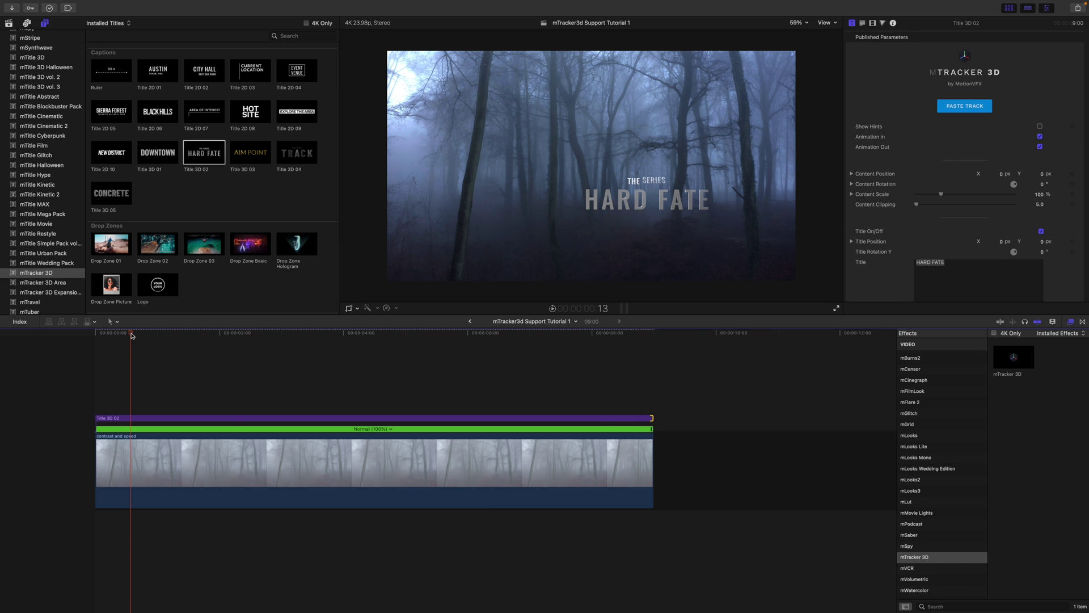
Scrub and replay the clip to check the title, then select the HARD FATE title.
drag(132, 336, 108, 388)
key(space)
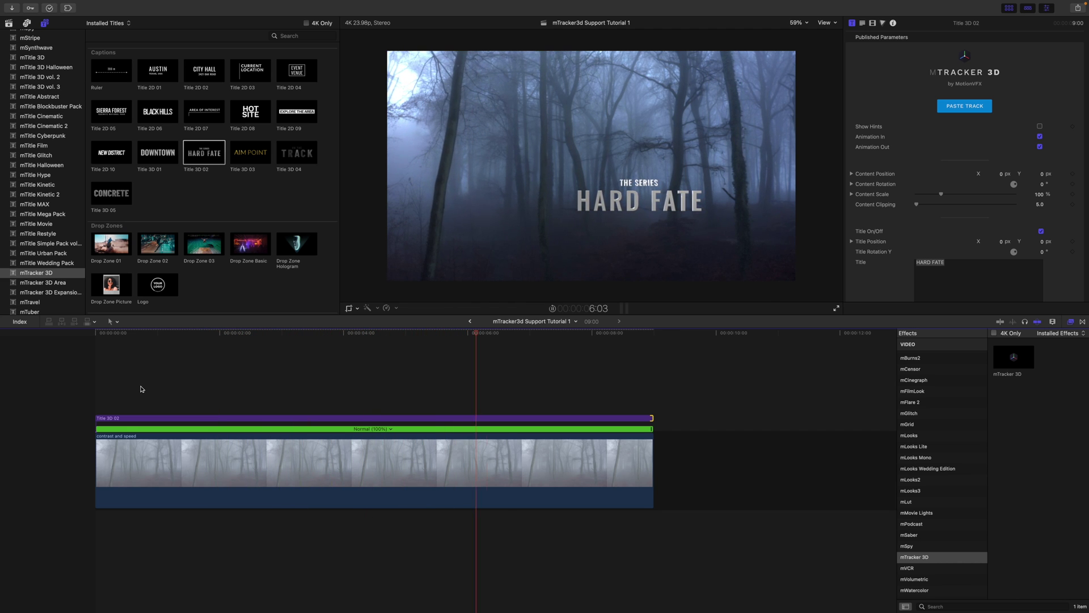
click(469, 418)
scroll(922, 208, down, 15)
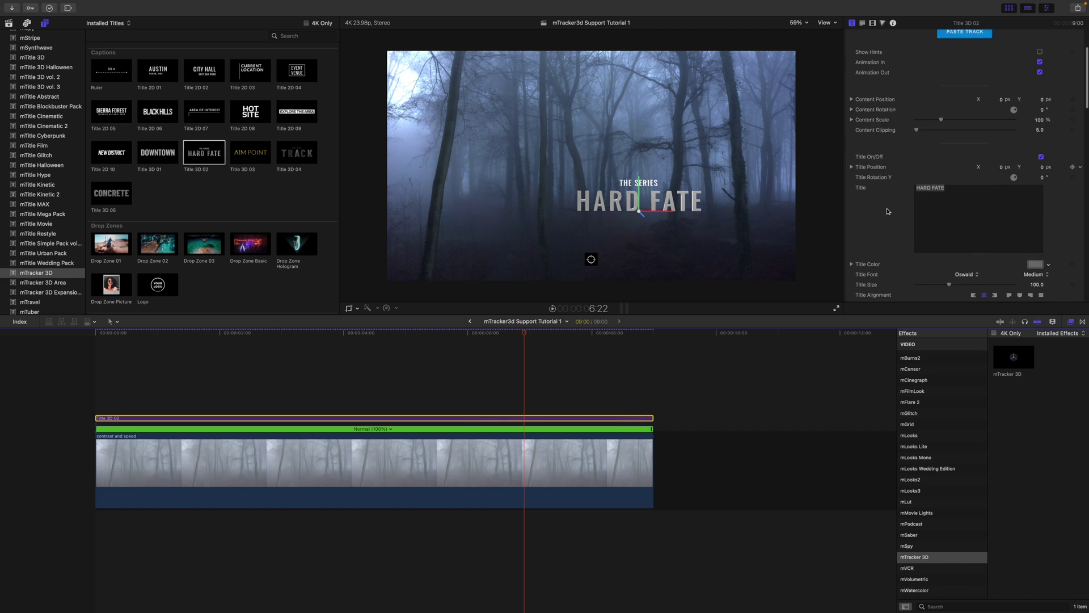
scroll(888, 211, down, 10)
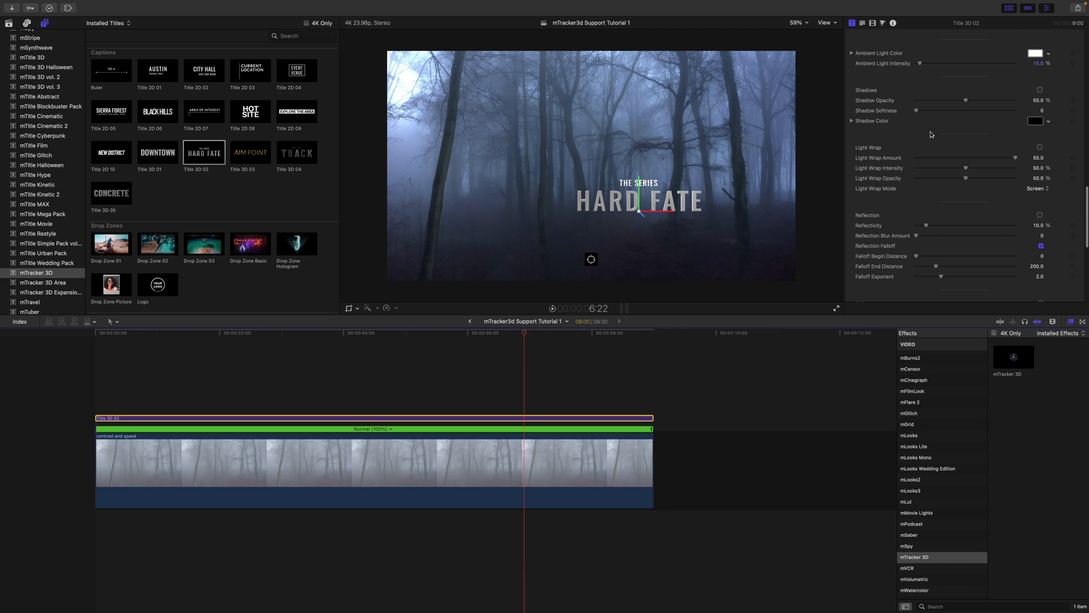
scroll(931, 134, down, 10)
click(113, 367)
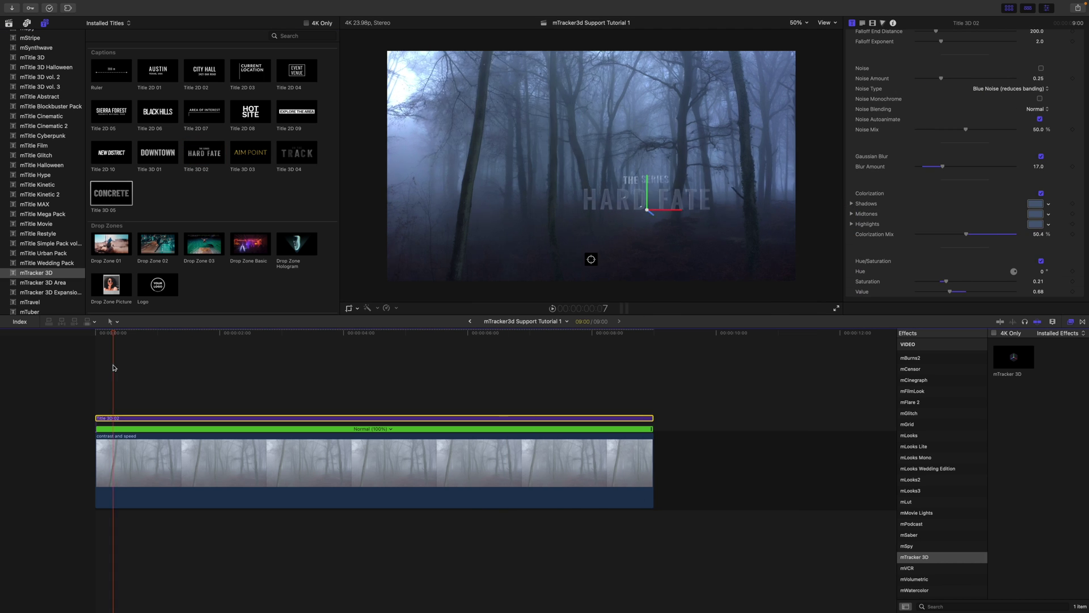
click(114, 368)
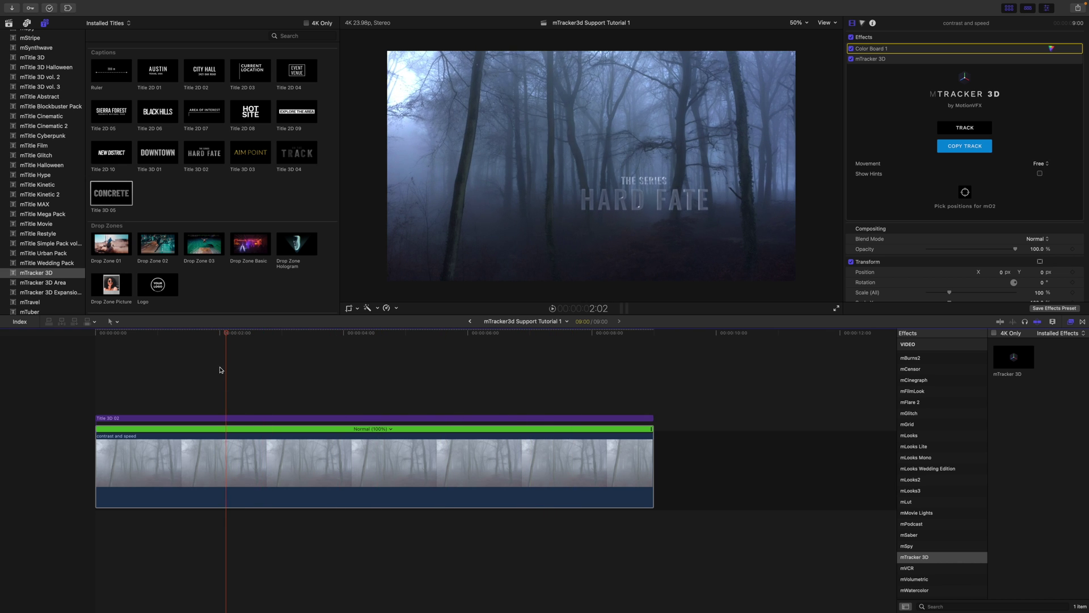
drag(221, 370, 260, 515)
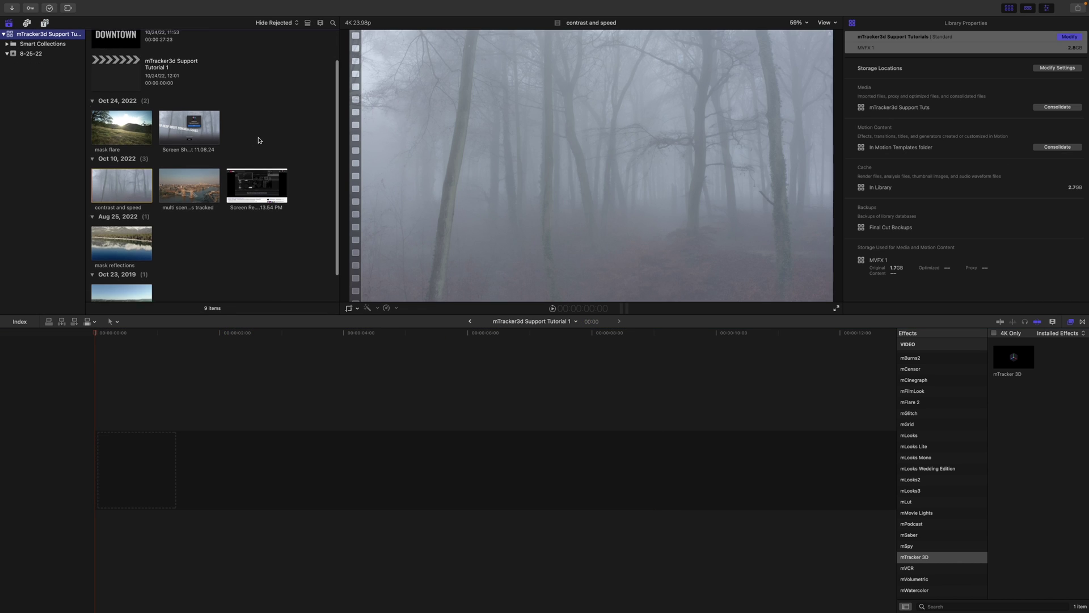
Drag the 'multi scene needs tracked' aerial London clip from the Browser into the empty timeline.
scroll(258, 140, down, 1)
scroll(230, 262, down, 2)
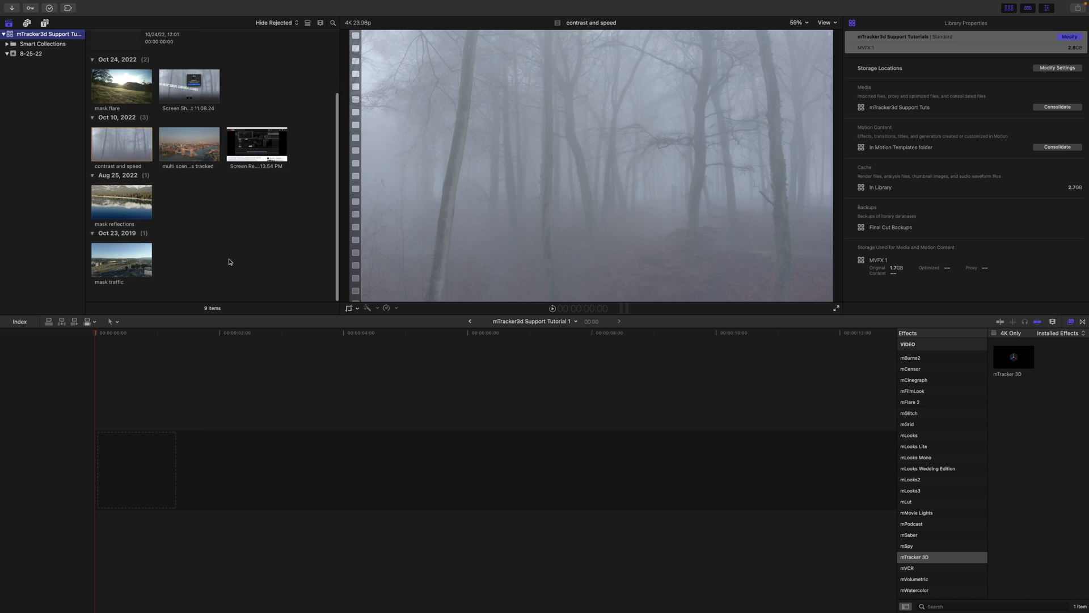
scroll(229, 262, up, 3)
click(200, 193)
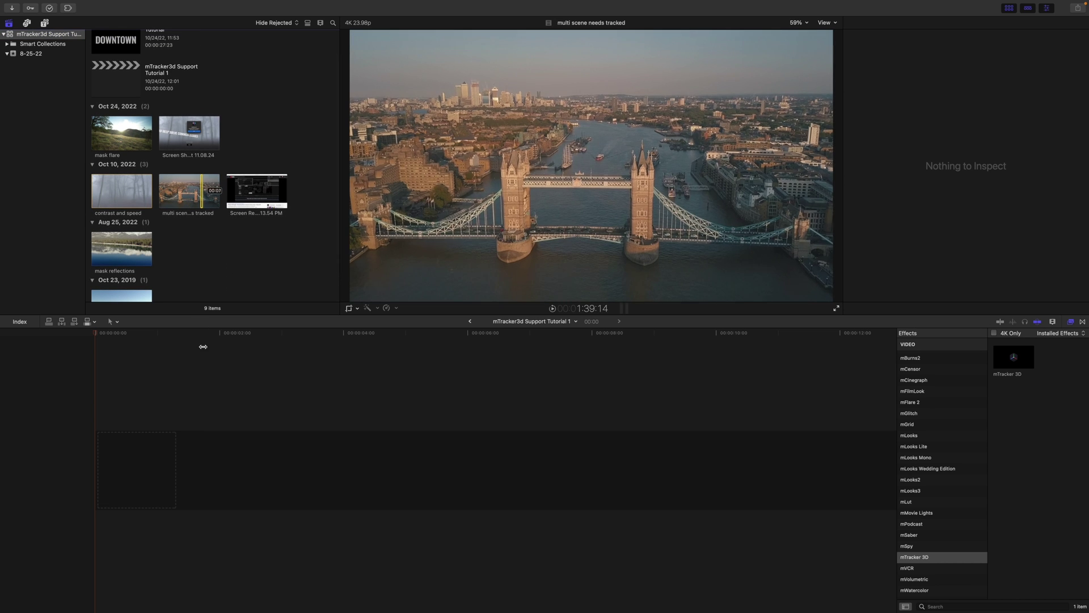
scroll(244, 158, down, 5)
key(super+4)
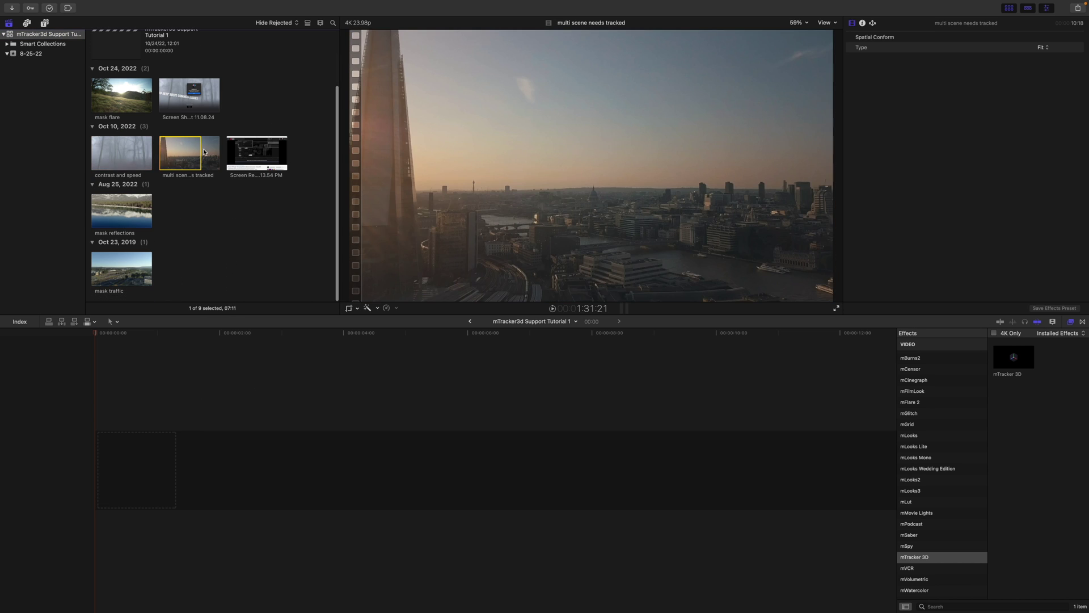
drag(190, 154, 173, 414)
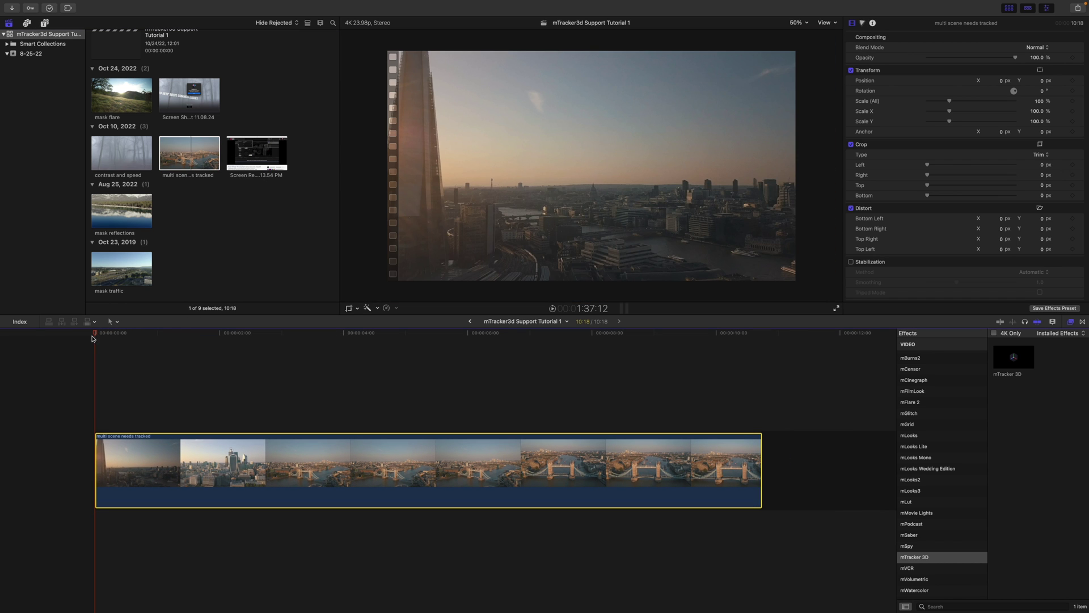
Play and scrub the aerial clip to park at the skyline-to-Tower Bridge cut near 3:03.
key(space)
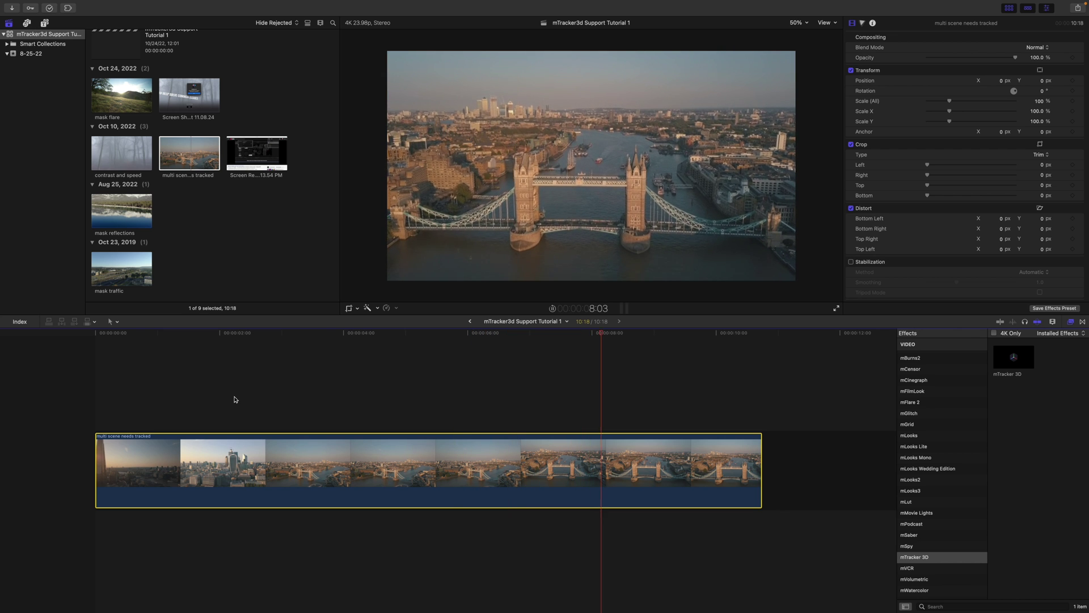
key(space)
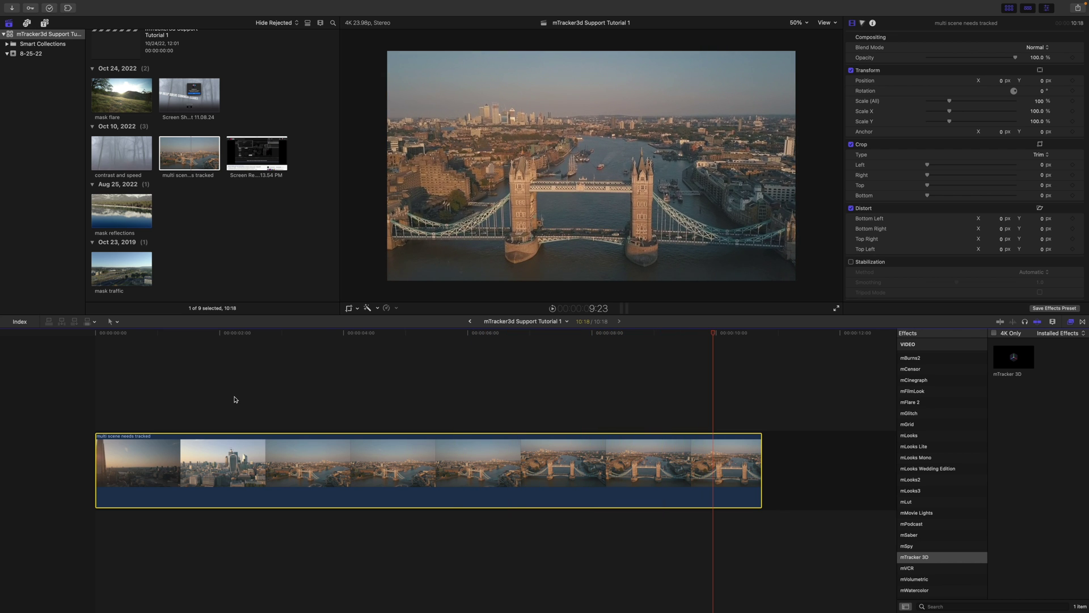
drag(714, 337, 373, 365)
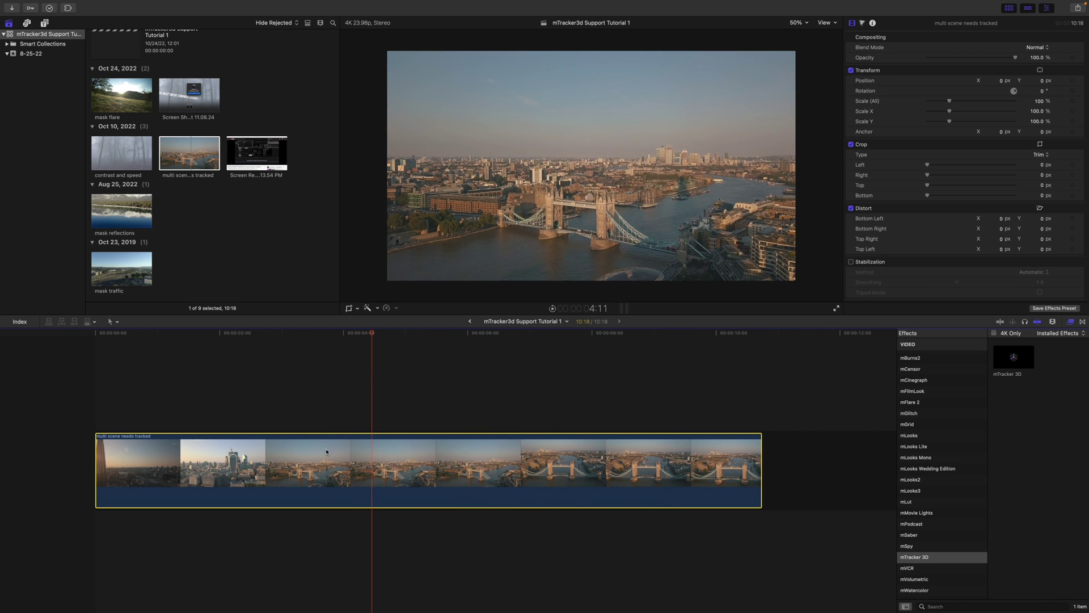
drag(371, 336, 325, 336)
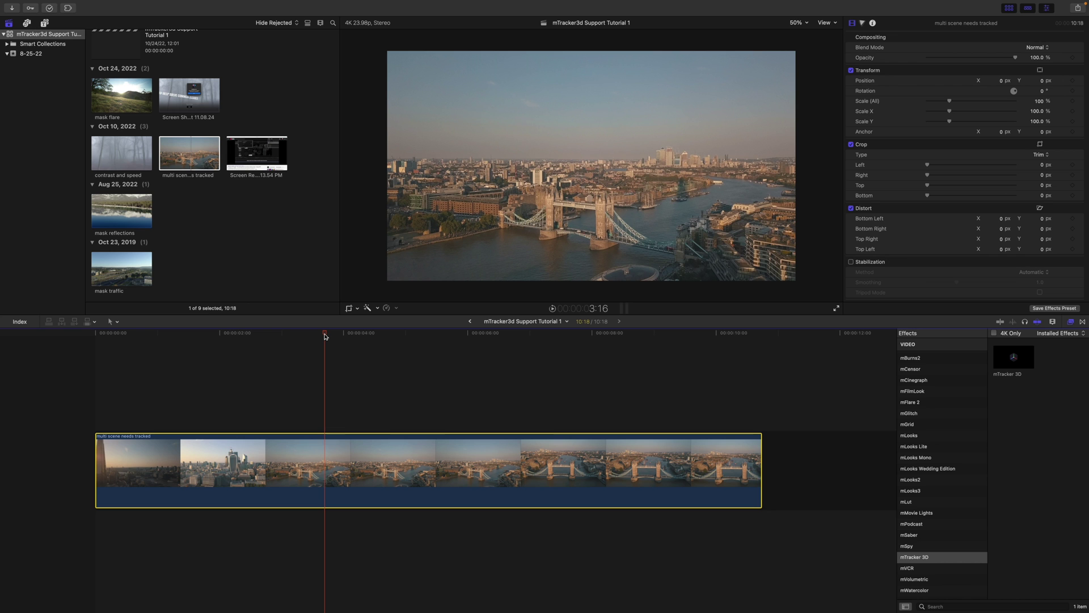
drag(325, 336, 290, 357)
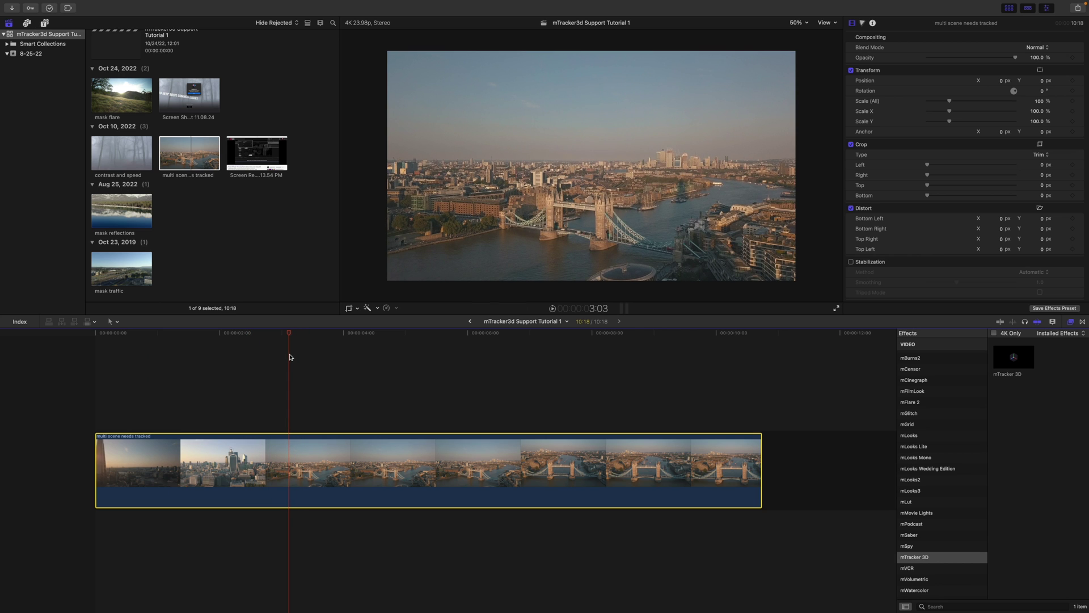
Split the clip with Cmd+B at the first scene change, 3:02, checking the cut frame.
key(Left)
key(Left)
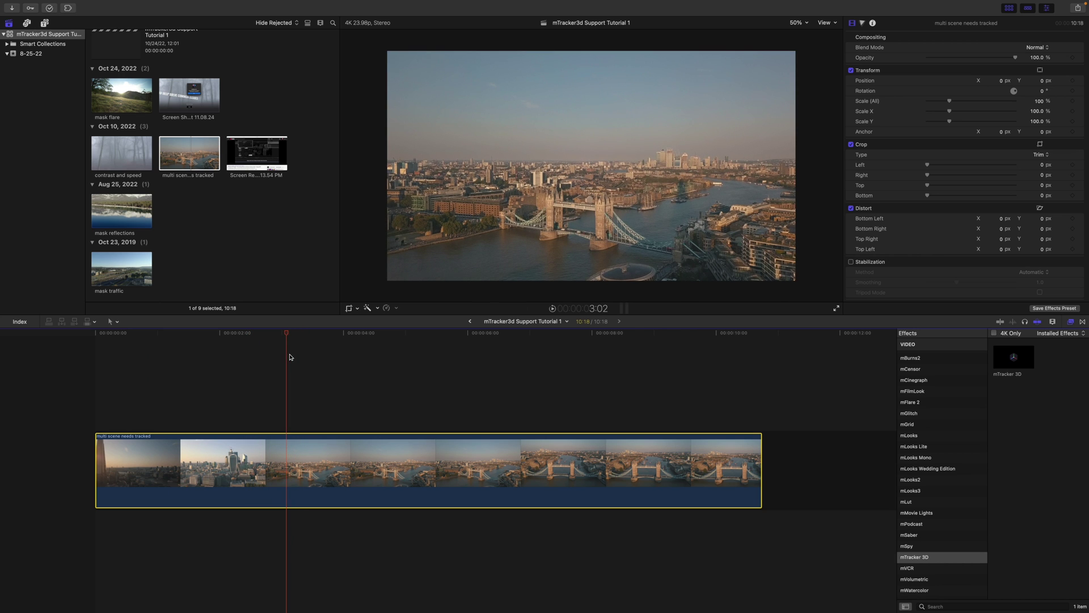
key(Right)
key(Left)
key(Right)
key(super+b)
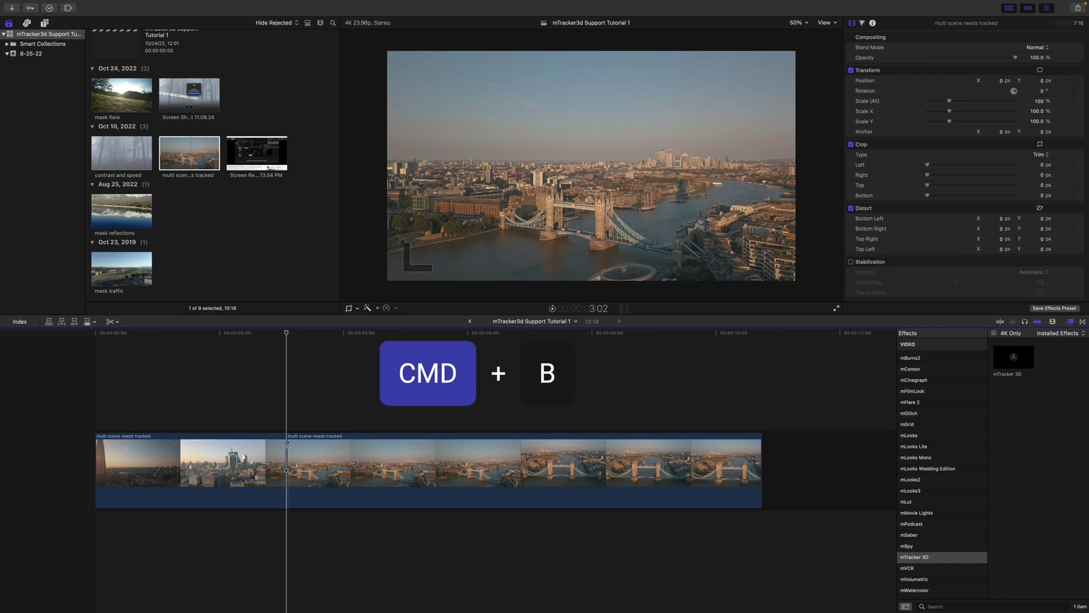
key(Left)
key(Right)
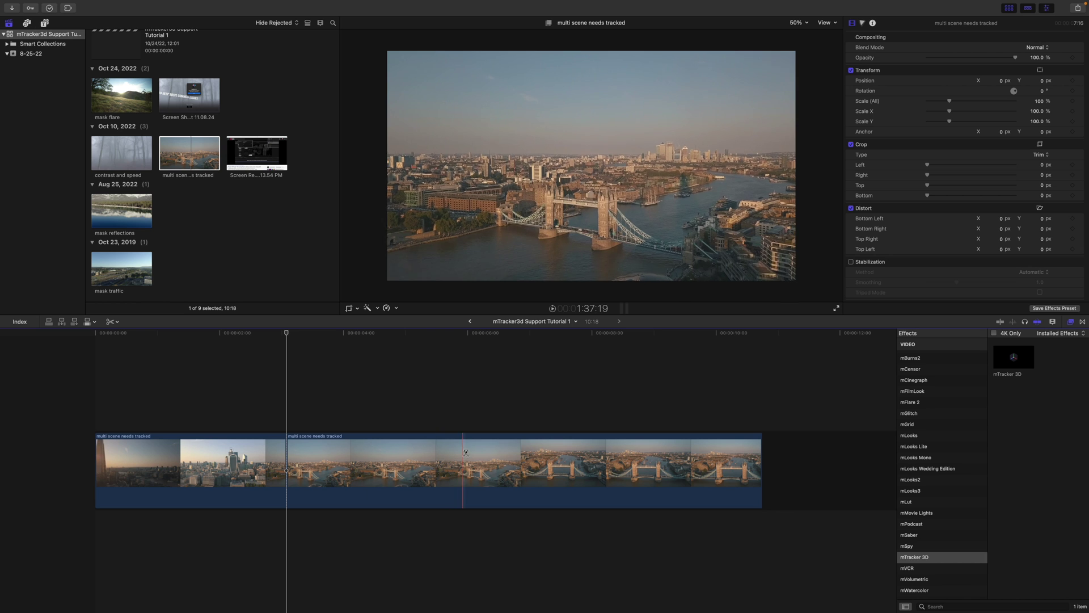
Split the clip again at the second scene change, 6:14, and play from the cut.
click(495, 418)
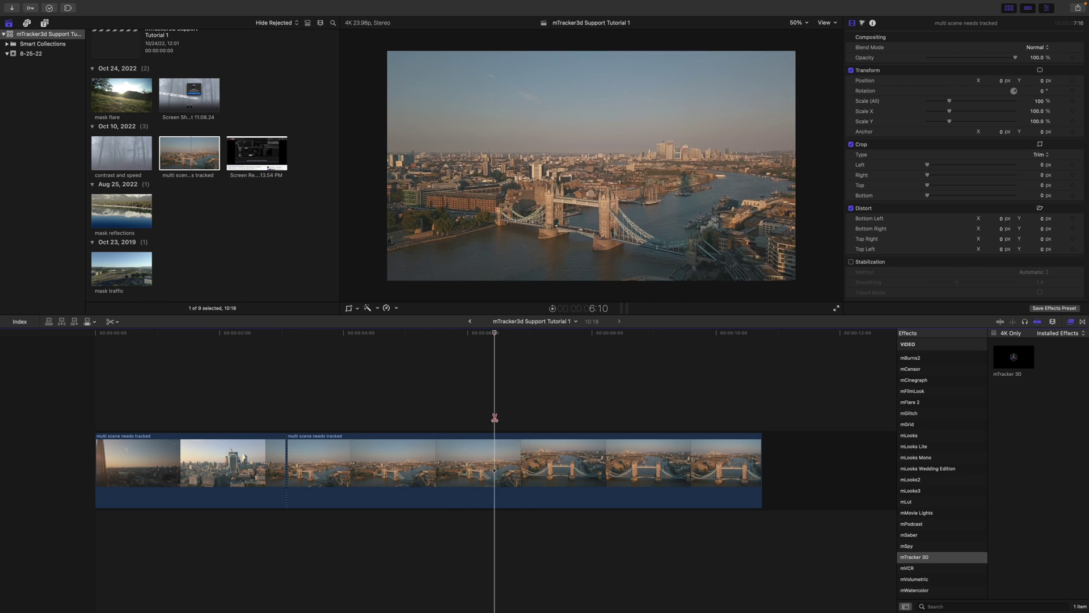
key(Right)
key(Right)
key(Right)
key(Right)
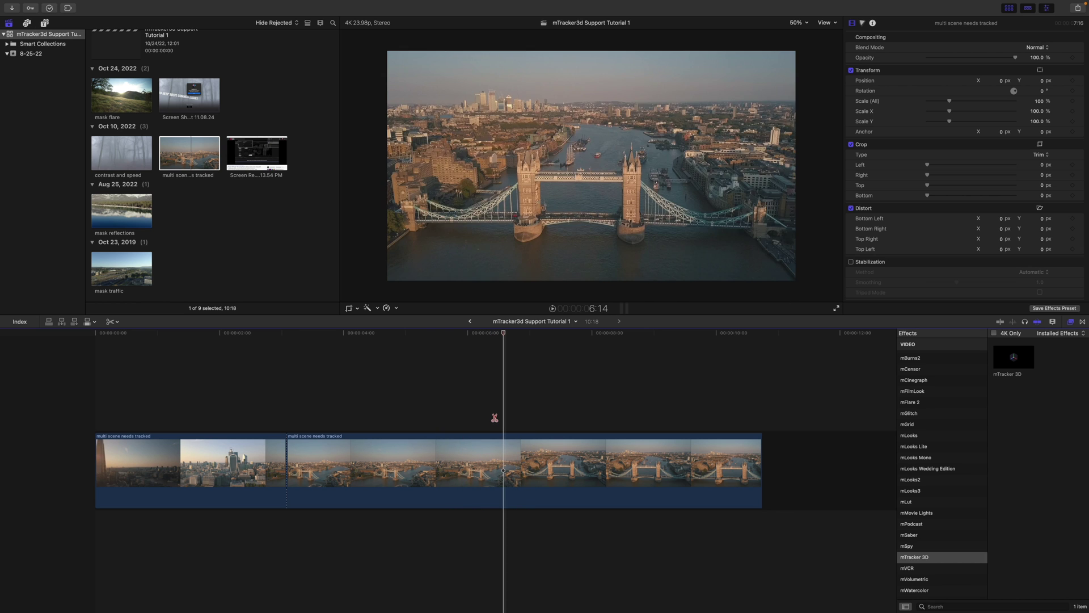
key(super+b)
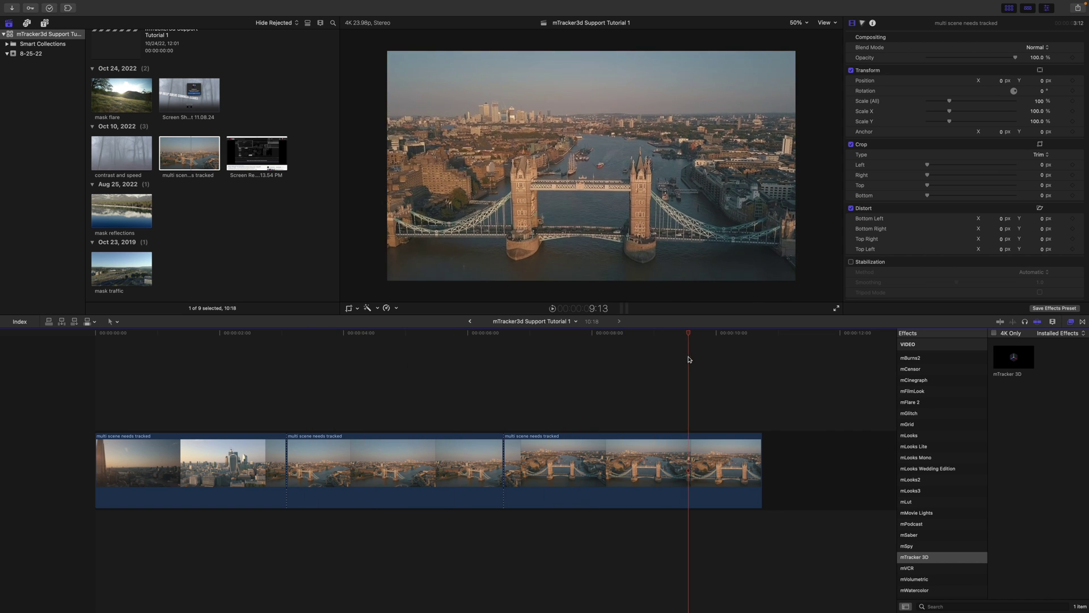
key(l)
Darken the midtones of the third Tower Bridge clip on the Color Board's Exposure.
click(535, 448)
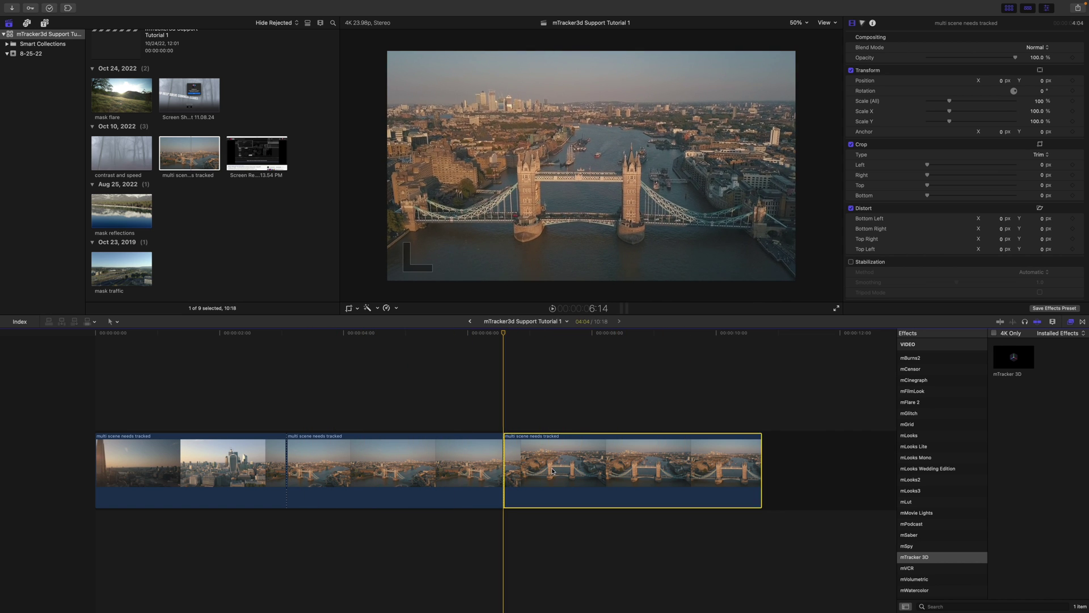
click(861, 24)
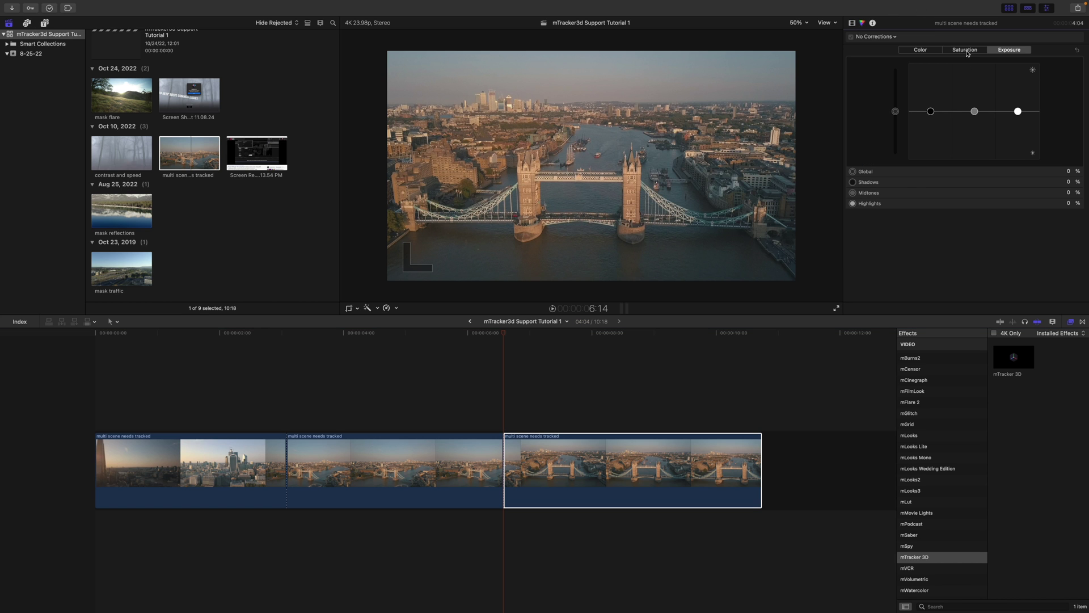
drag(976, 113, 972, 138)
Apply Draw Mask to the Tower Bridge clip, outline both towers, and invert the mask.
click(852, 23)
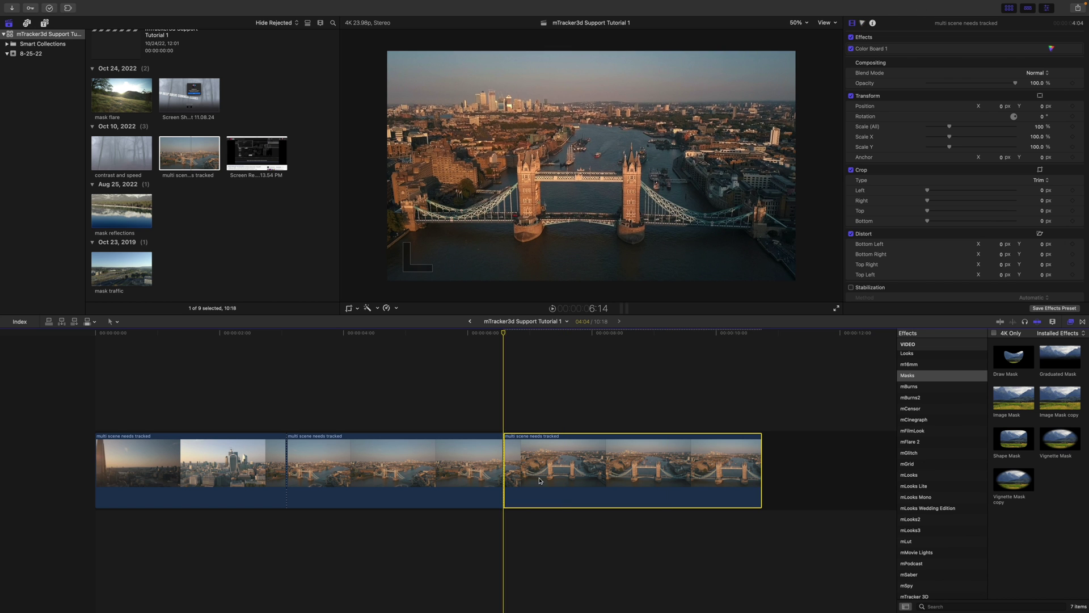
drag(994, 366, 624, 471)
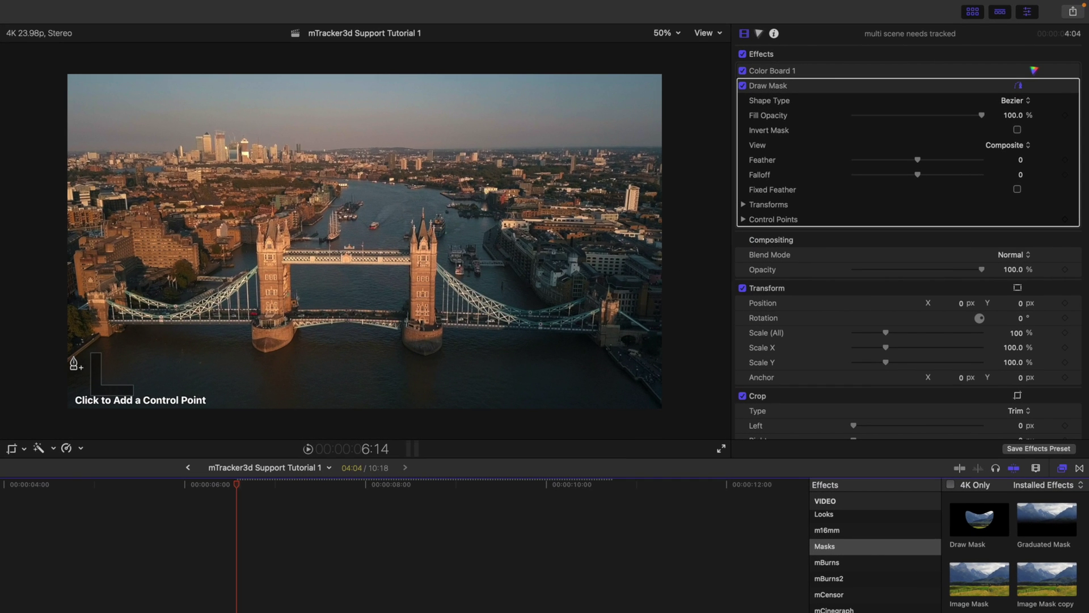
click(71, 358)
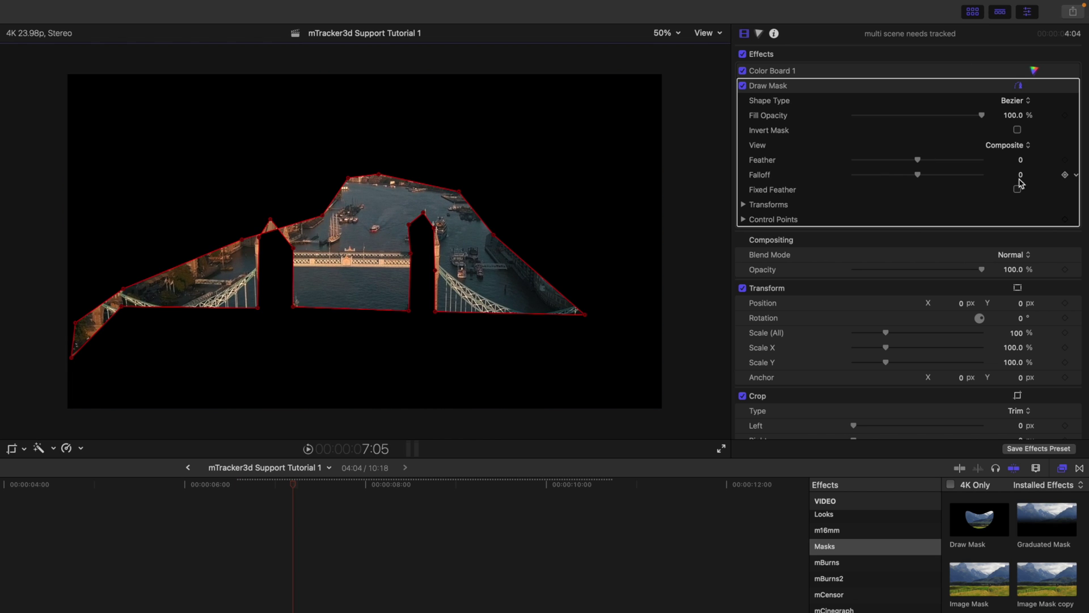
click(1017, 130)
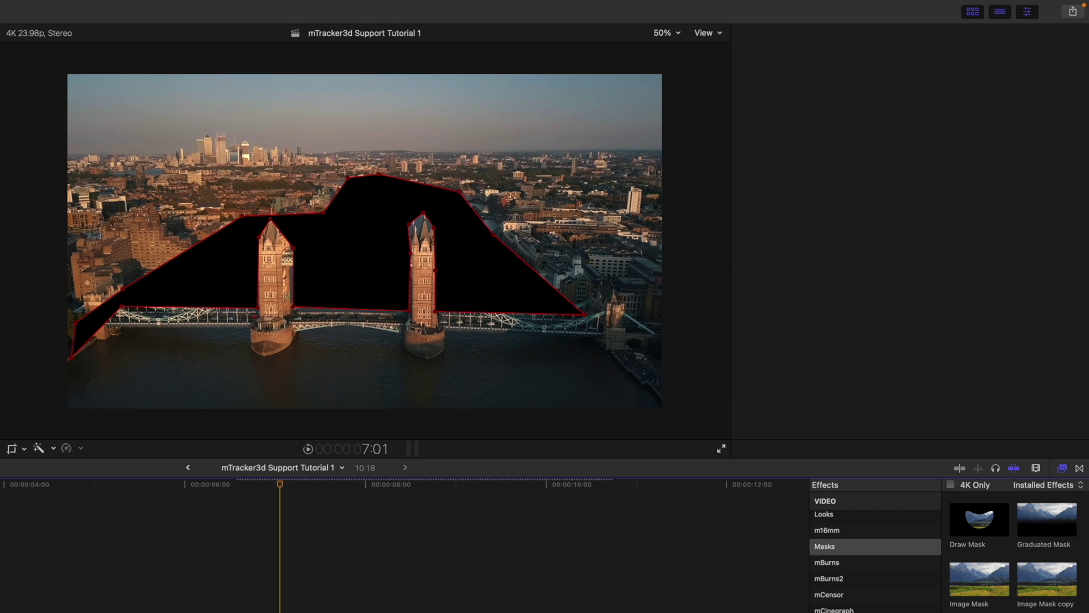
Expand the mask Transforms and reshape its points around both towers near the clip's end.
click(240, 494)
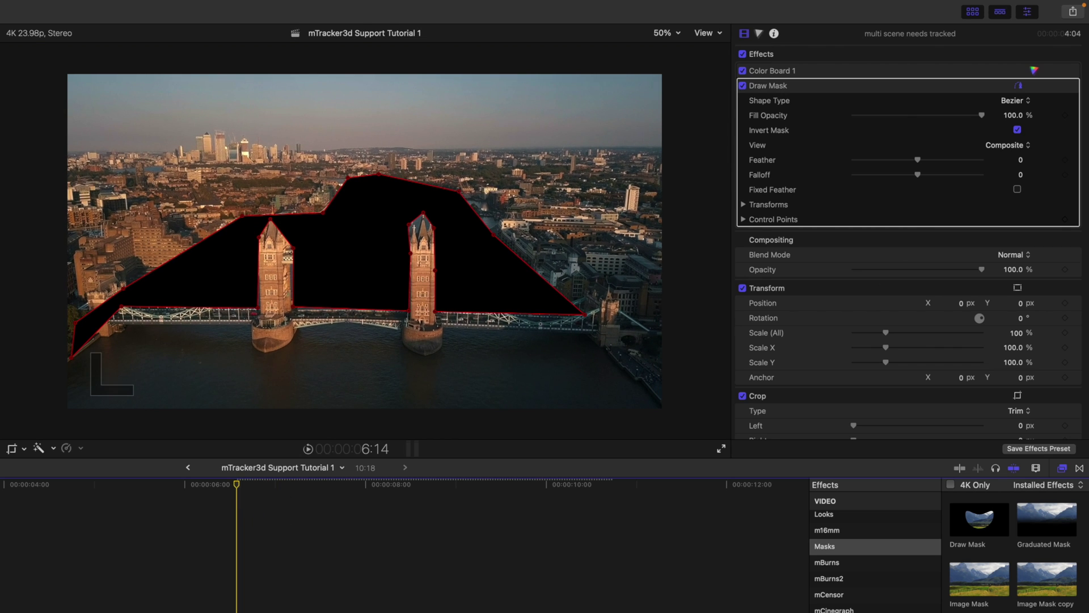
click(745, 205)
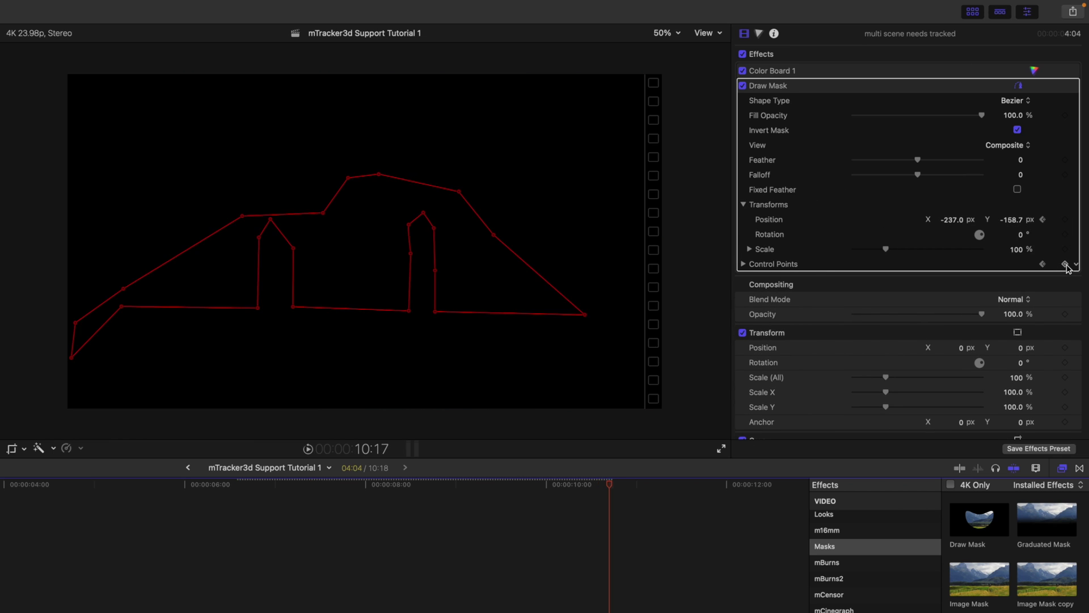
key(Left)
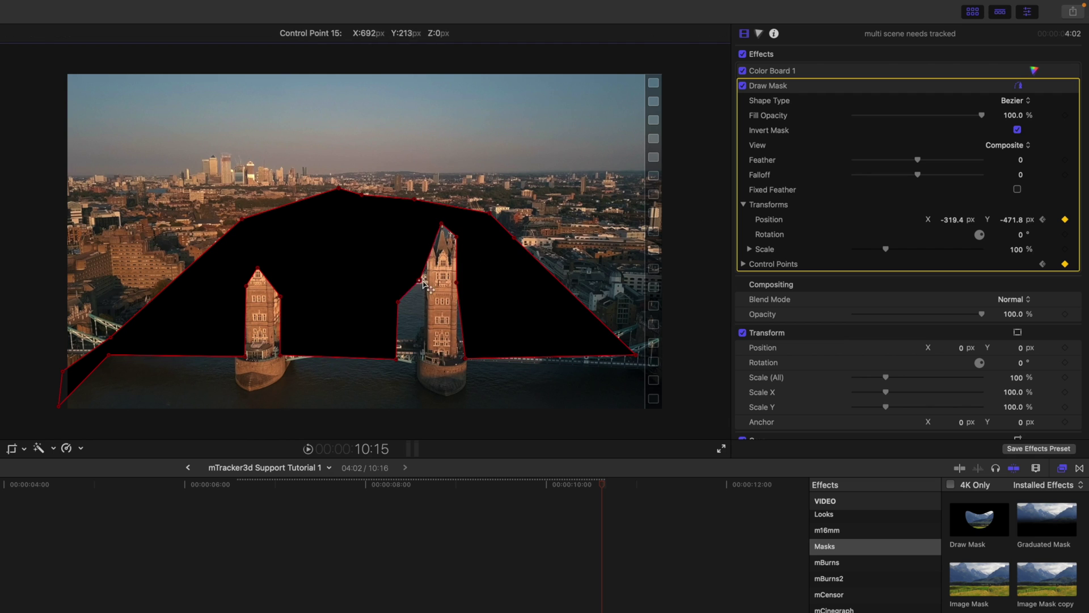
drag(422, 319, 423, 309)
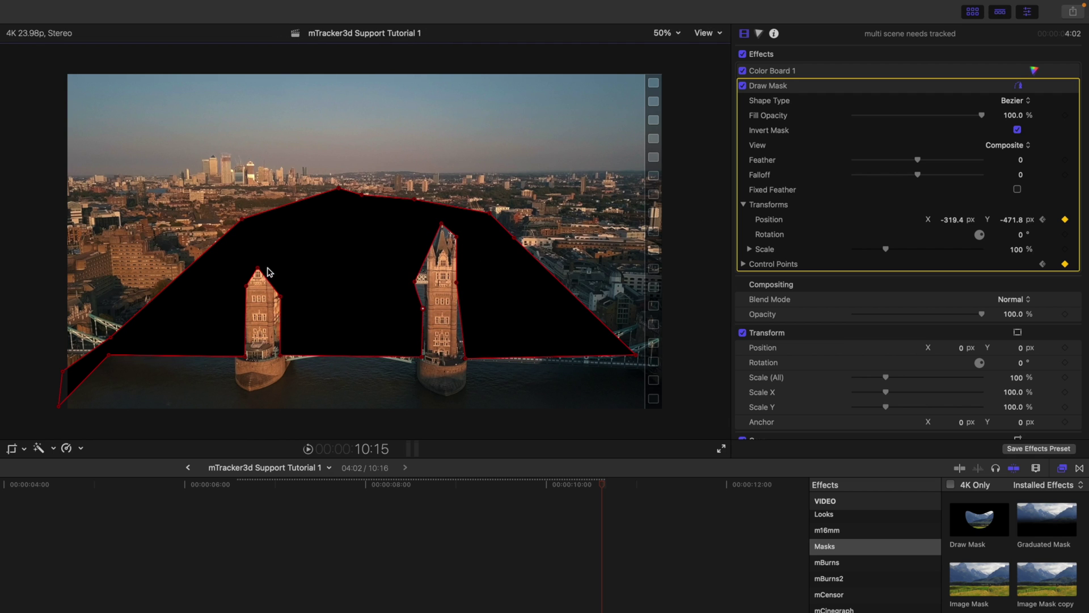
drag(258, 268, 261, 218)
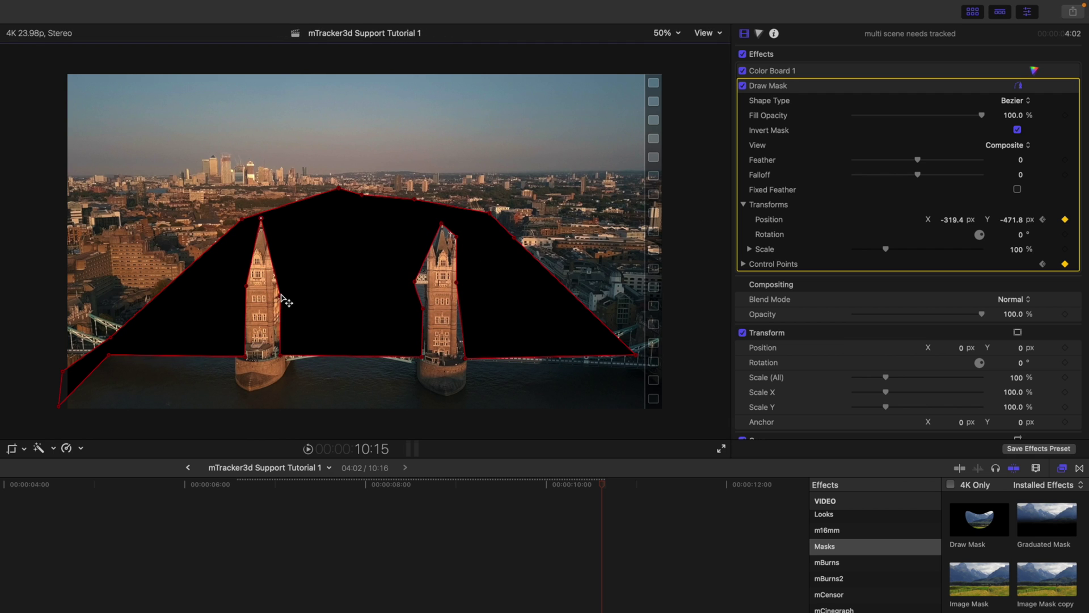
drag(285, 301, 281, 219)
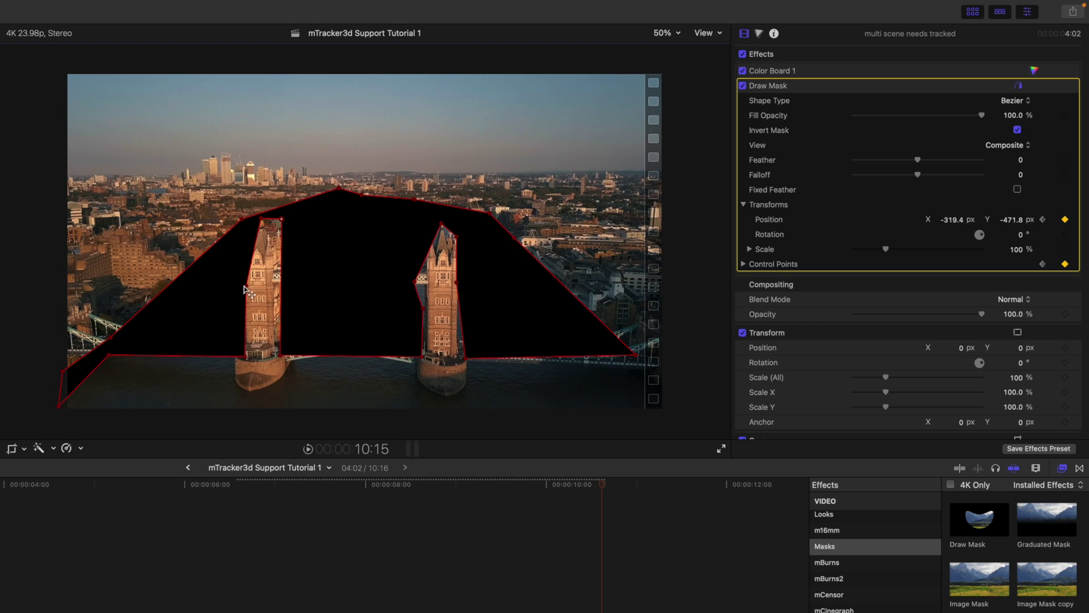
drag(243, 288, 243, 226)
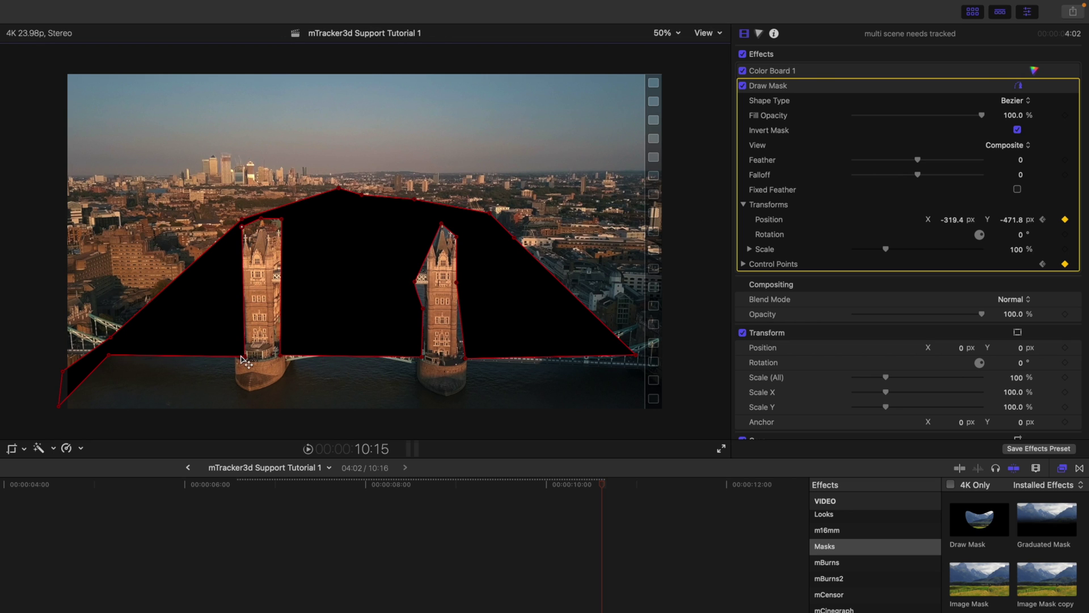
drag(241, 357, 283, 353)
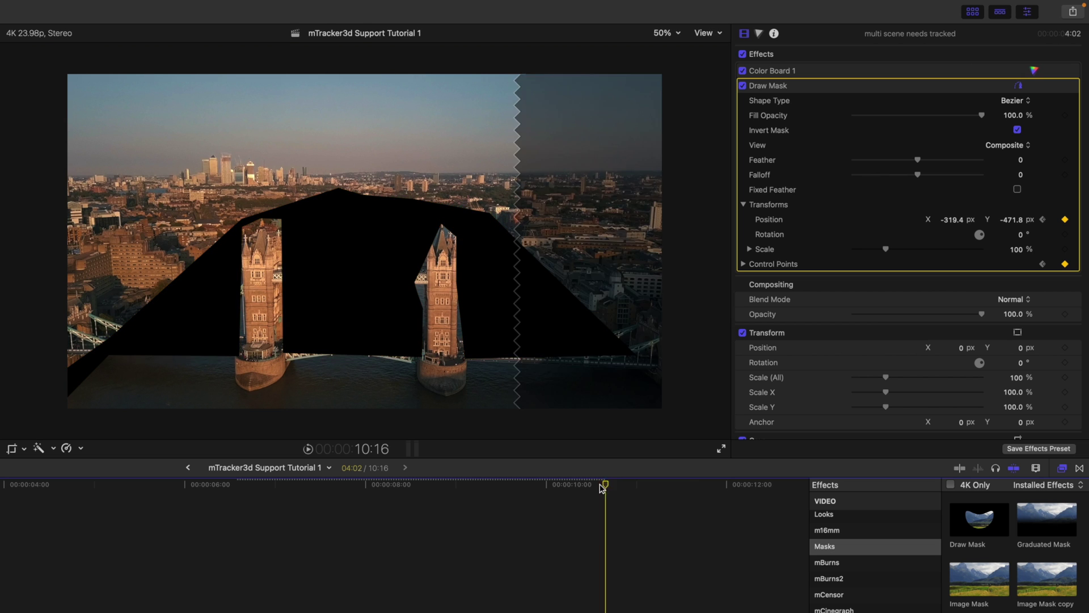
At mid-clip, lower the mask's bottom points onto the bridge deck and scrub to check.
drag(602, 488, 239, 502)
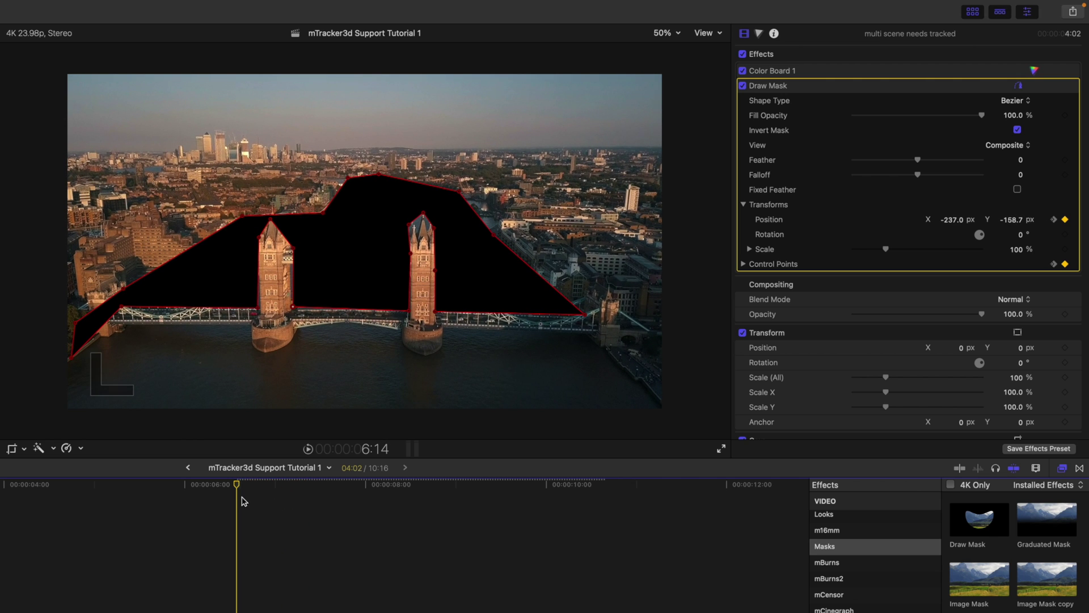
drag(299, 311, 303, 322)
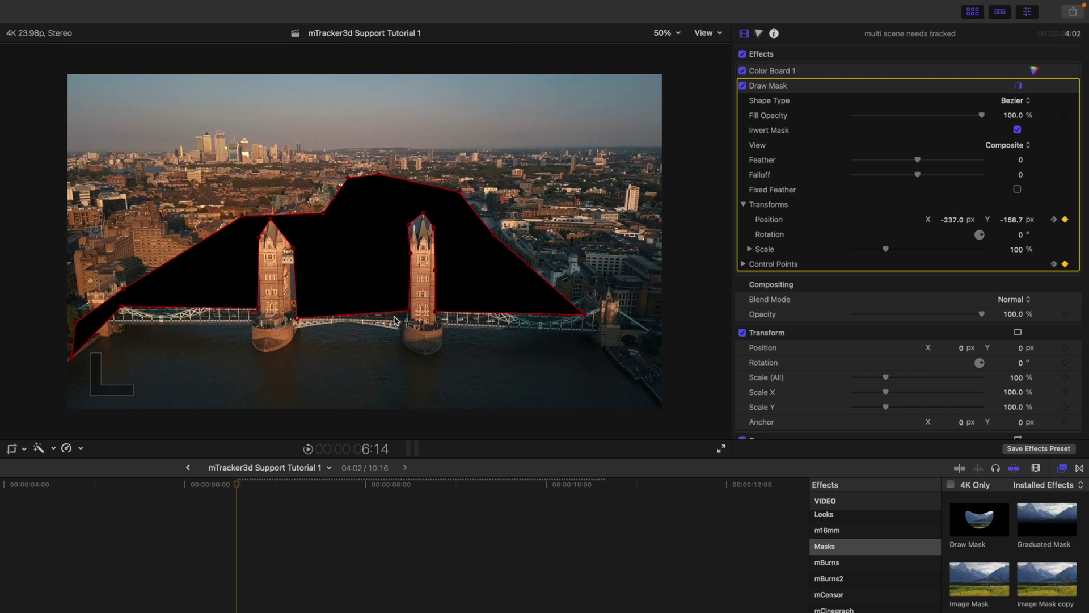
drag(408, 311, 439, 321)
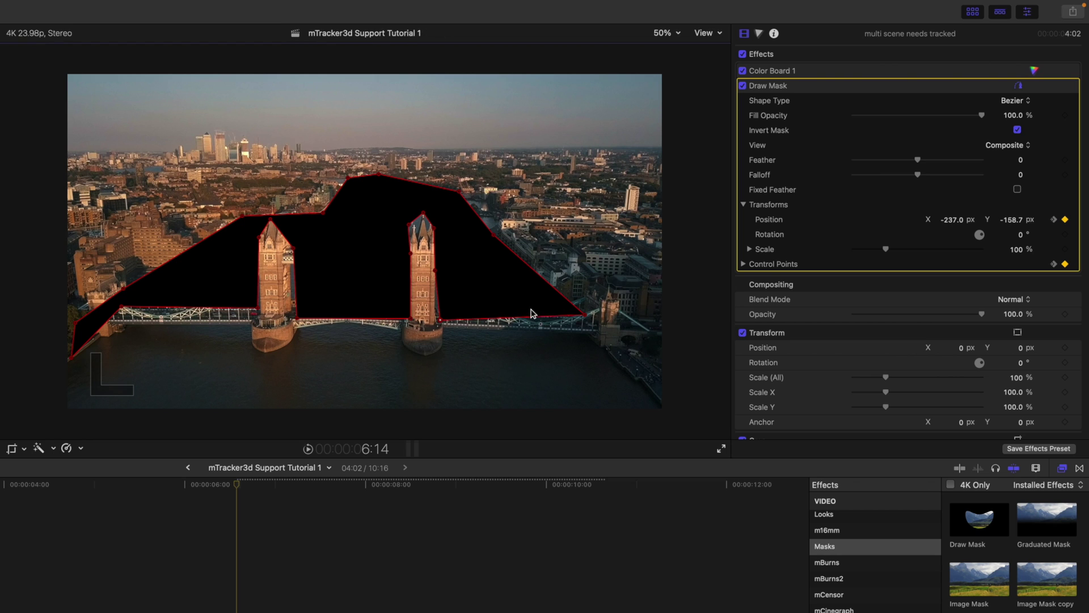
drag(584, 315, 585, 327)
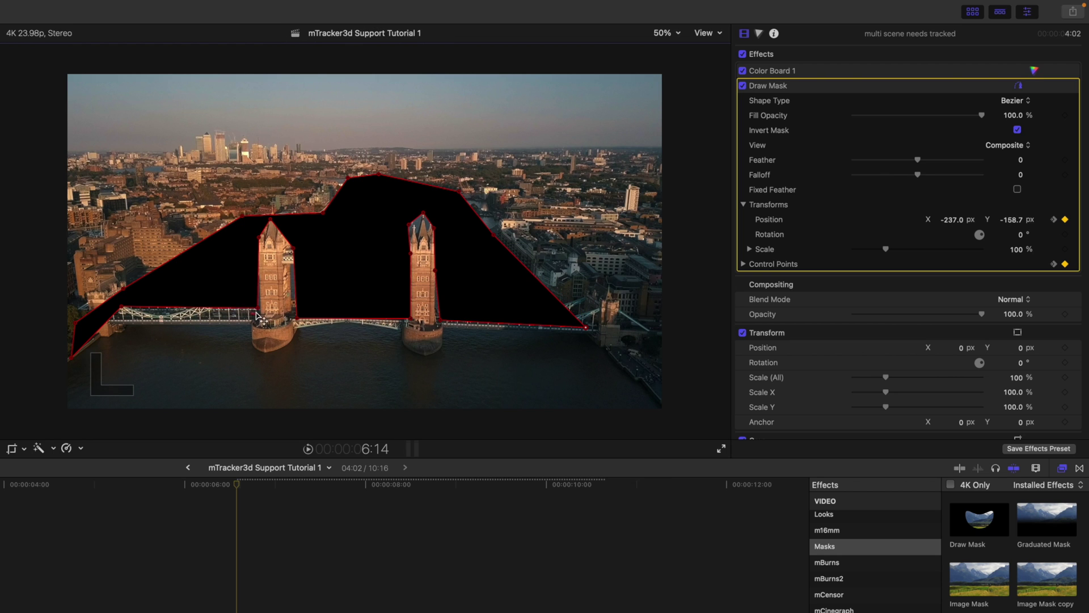
drag(256, 312, 258, 320)
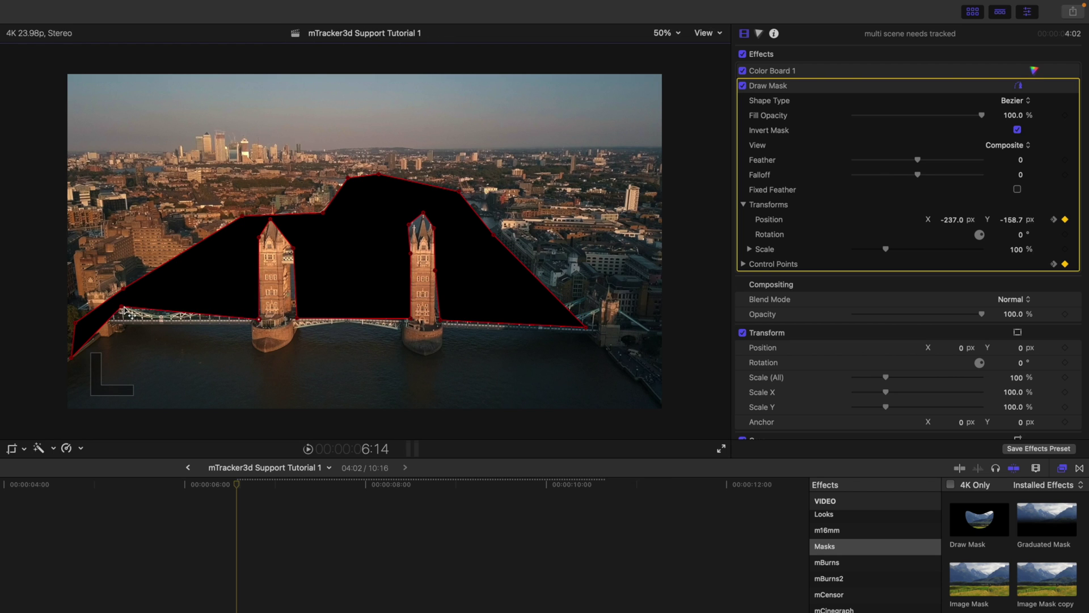
drag(125, 310, 126, 323)
drag(236, 486, 238, 532)
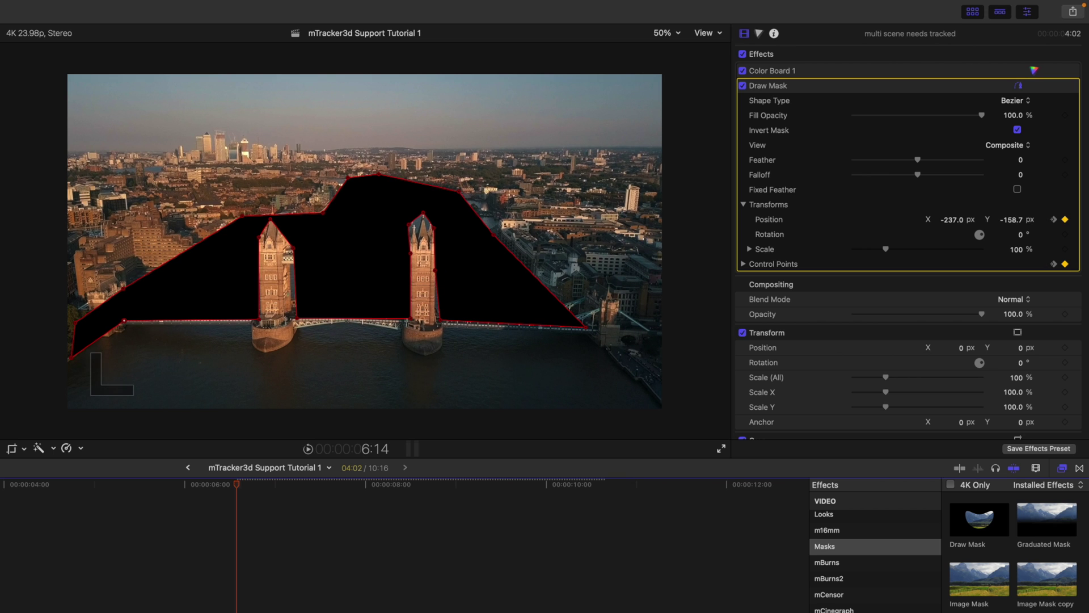
Add a second Draw Mask to the clip, starting its outline at the bottom left.
double_click(986, 520)
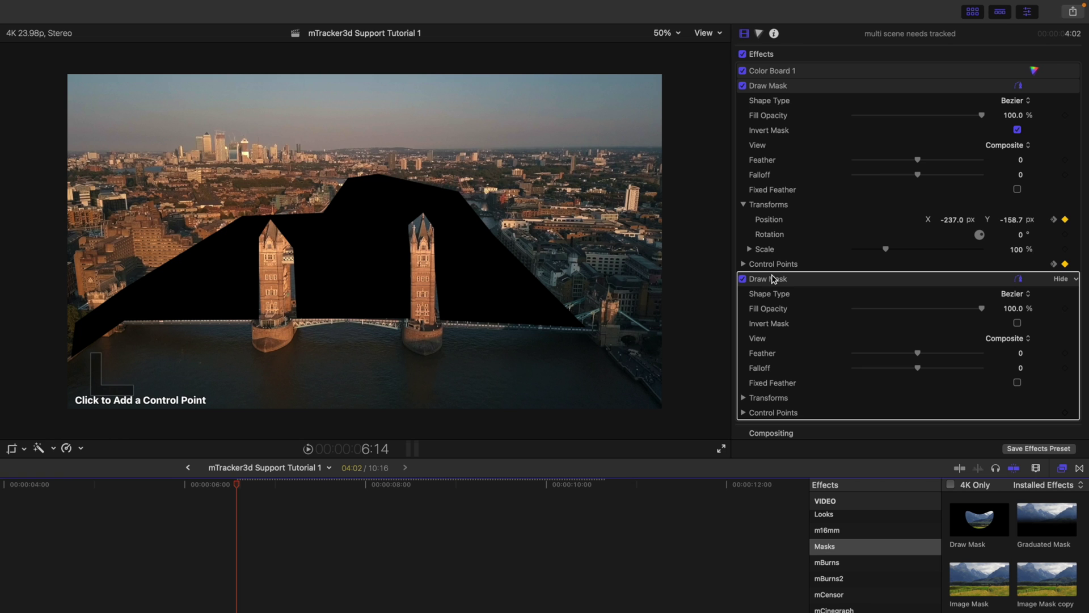
click(773, 279)
click(67, 364)
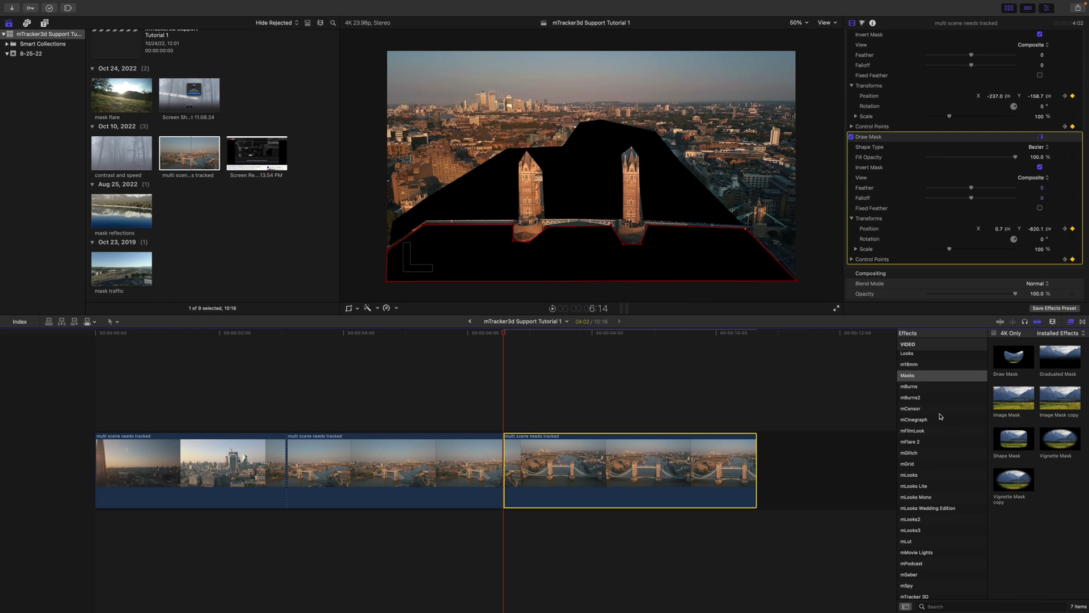
Apply mTracker 3D to the Tower Bridge clip and run TRACK.
scroll(931, 532, down, 4)
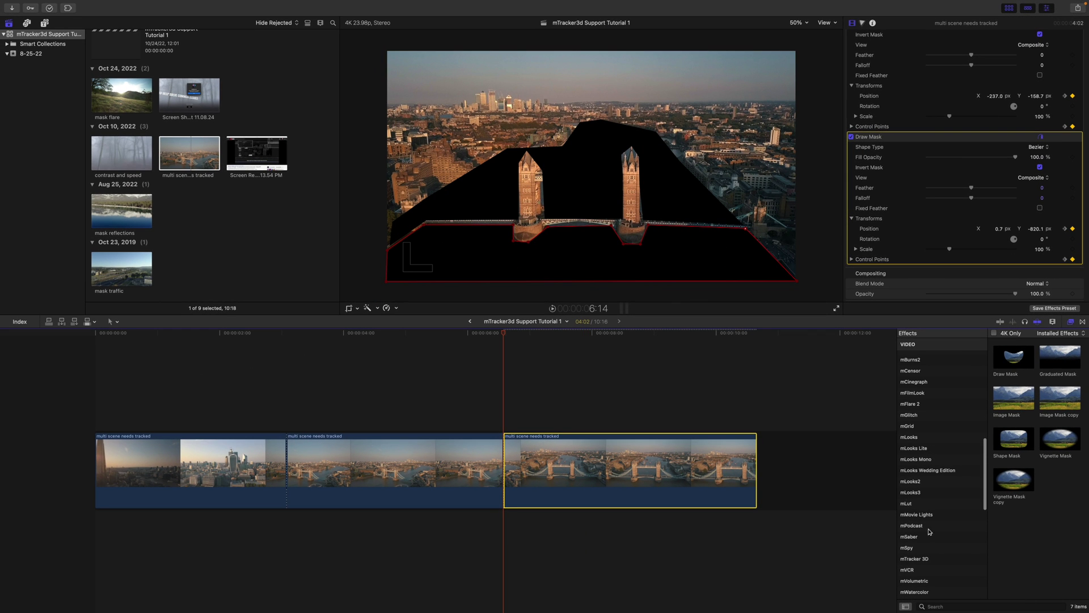
click(932, 558)
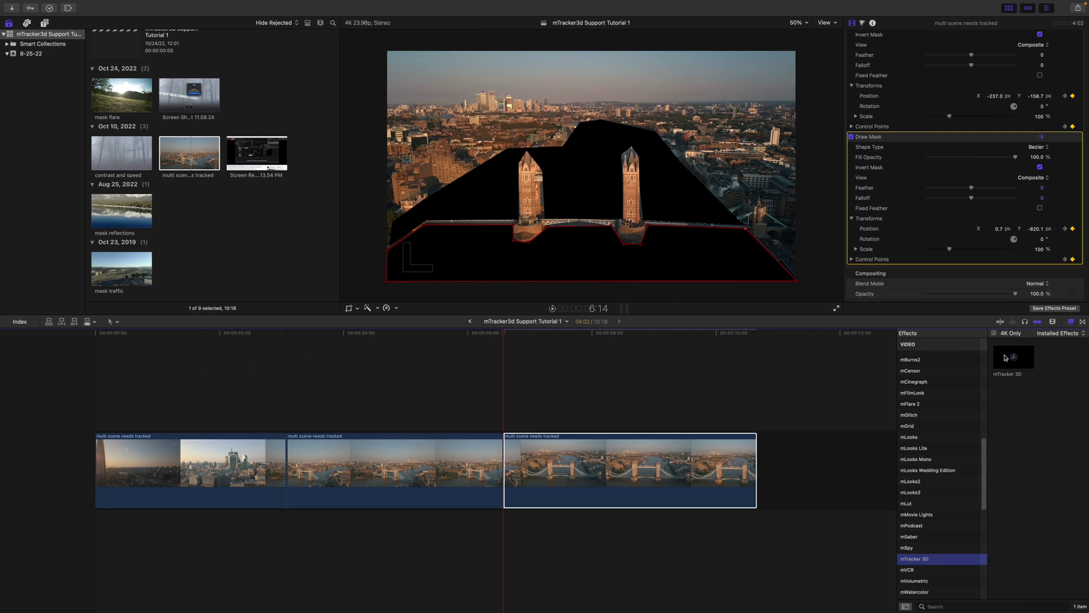
drag(1007, 358, 620, 467)
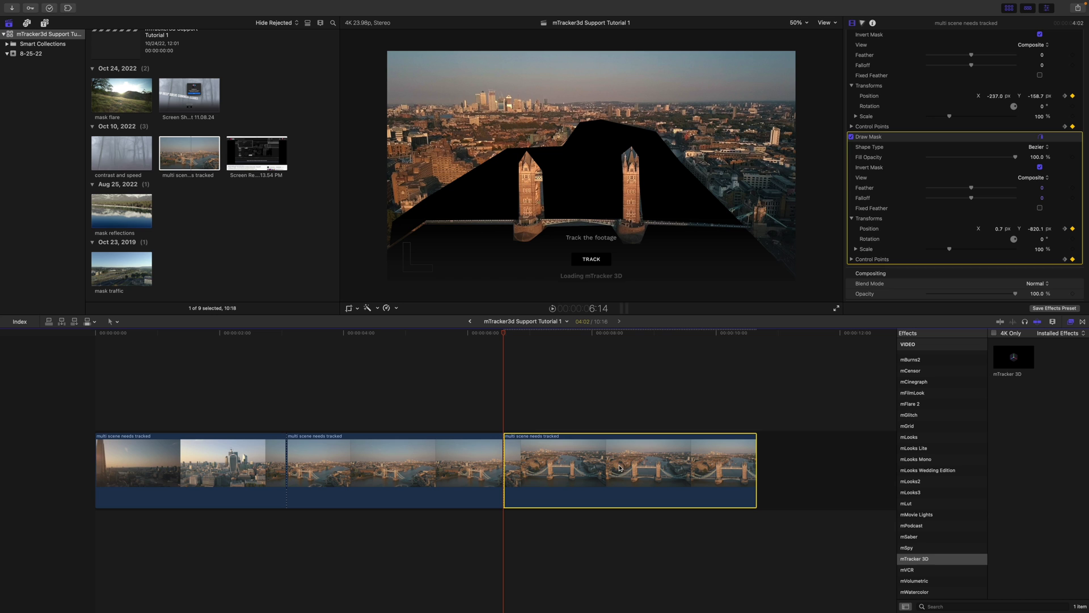
click(594, 261)
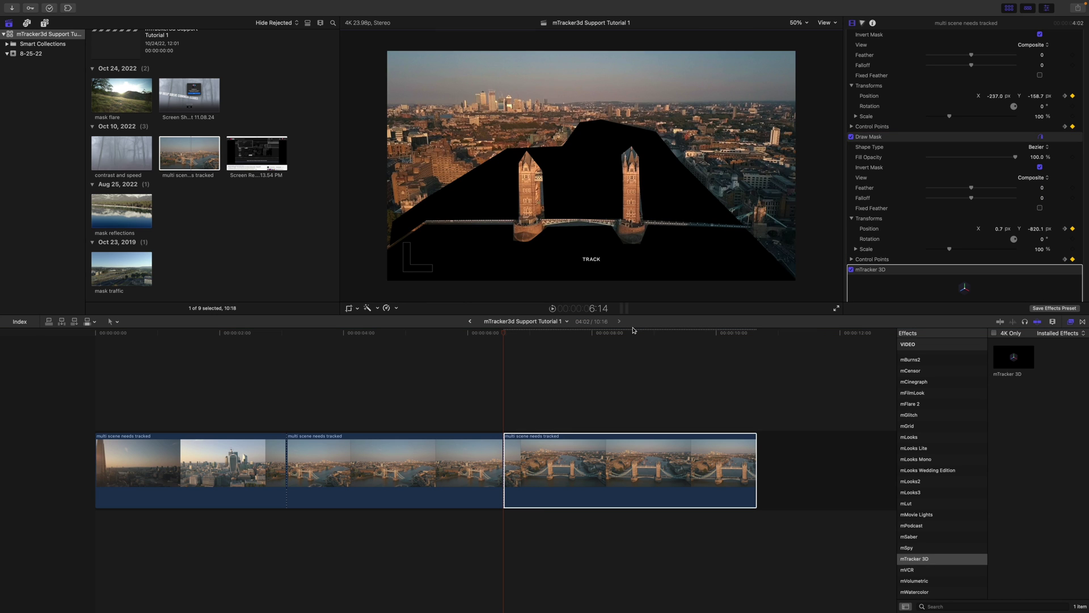
Switch off both Draw Masks and select the third clip in the timeline.
click(852, 138)
scroll(851, 102, up, 3)
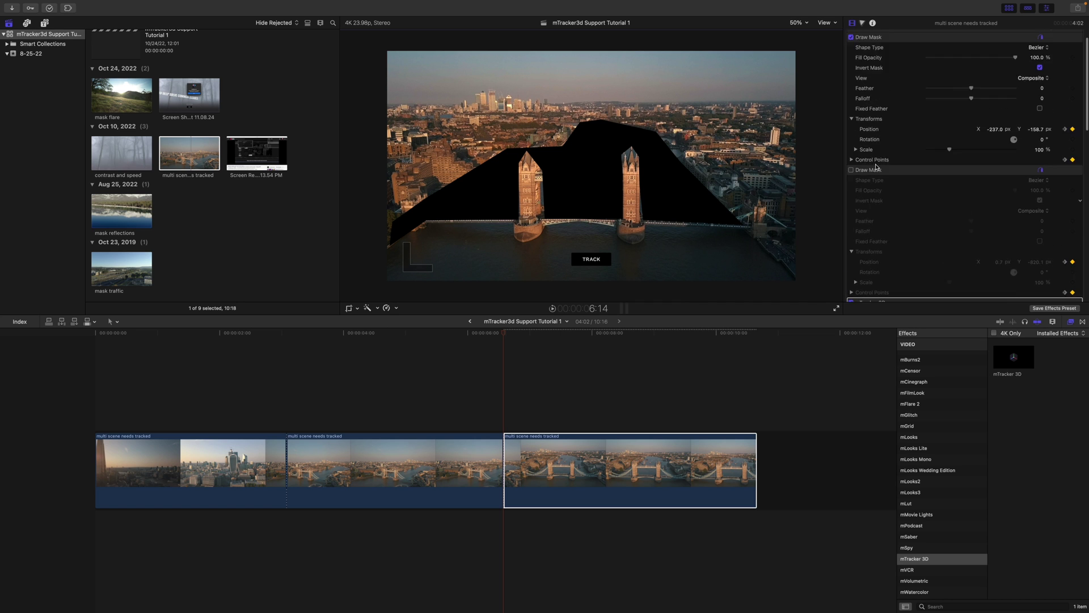
click(850, 61)
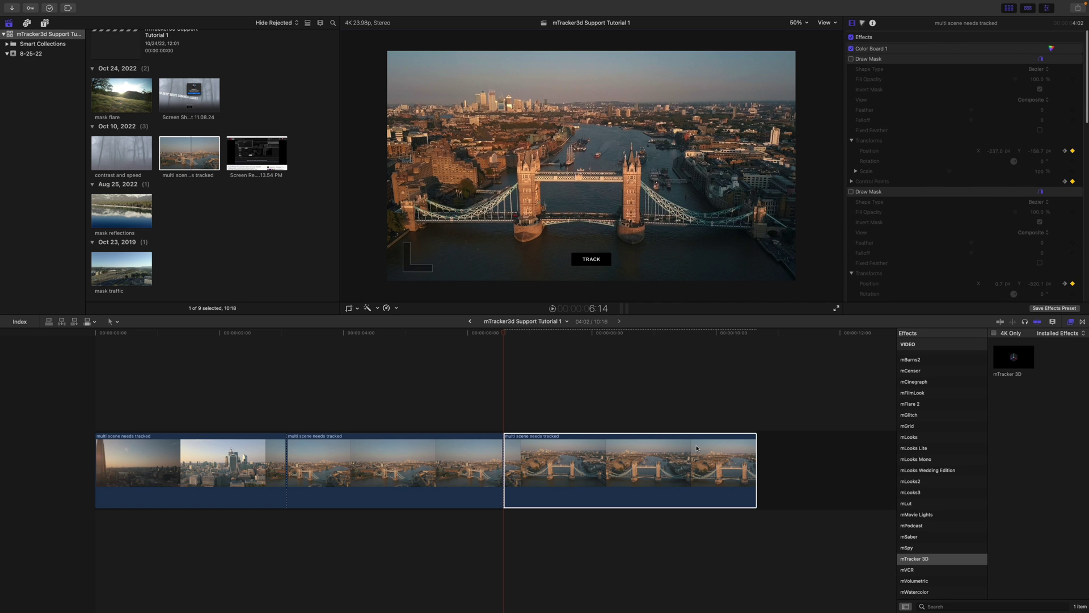
click(653, 458)
Place the mTracker 3D 'Title 3D 03' AIM POINT title above the Tower Bridge clip, trimmed to its end.
scroll(955, 125, down, 10)
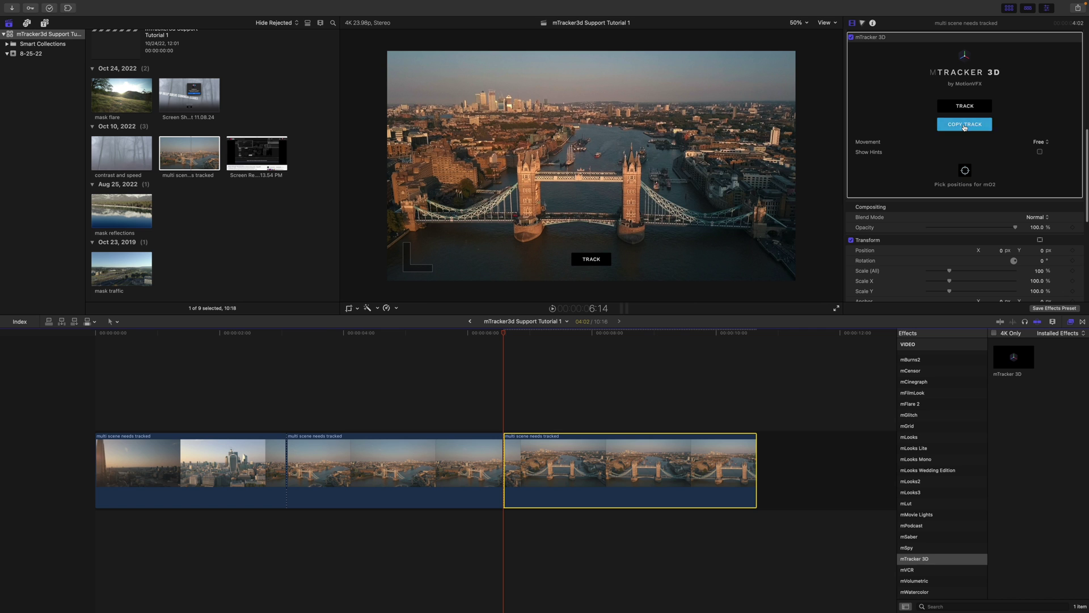
click(45, 23)
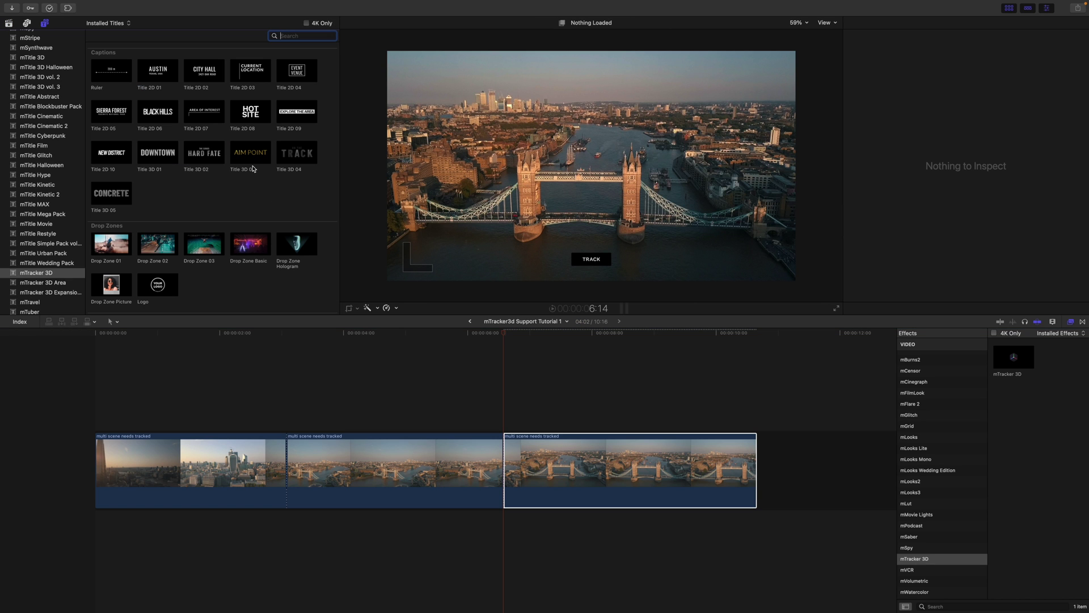
drag(245, 159, 414, 324)
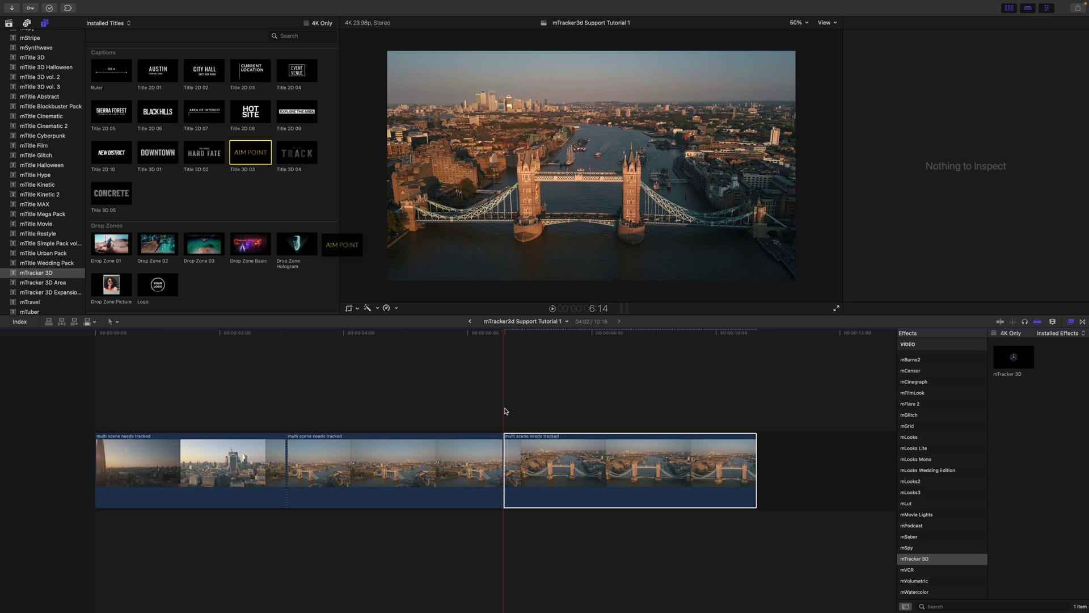
drag(506, 410, 506, 412)
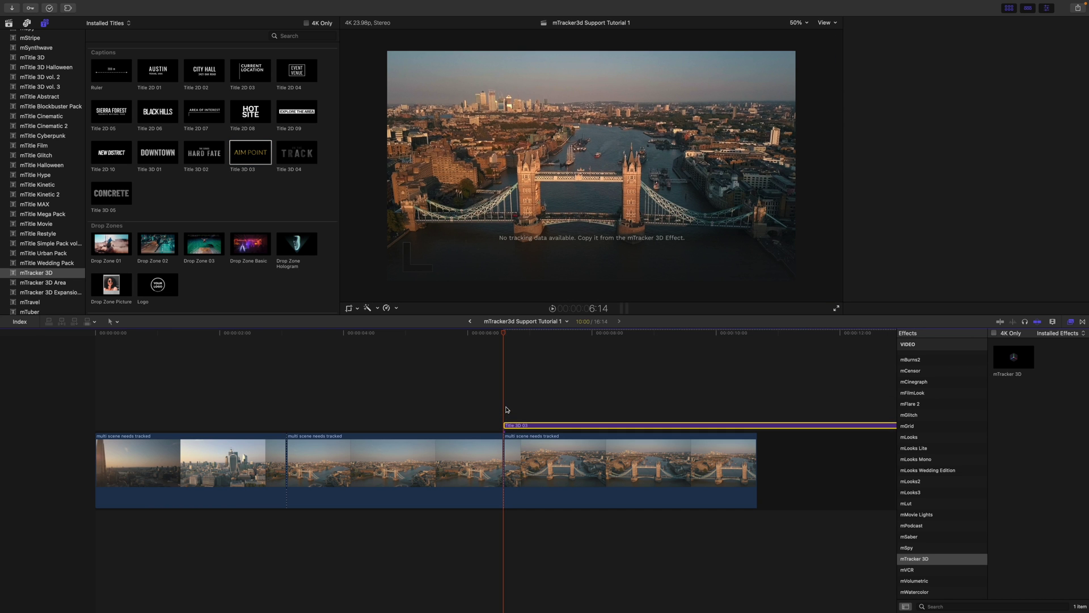
scroll(507, 410, right, 10)
drag(711, 425, 342, 429)
drag(94, 334, 215, 347)
click(220, 425)
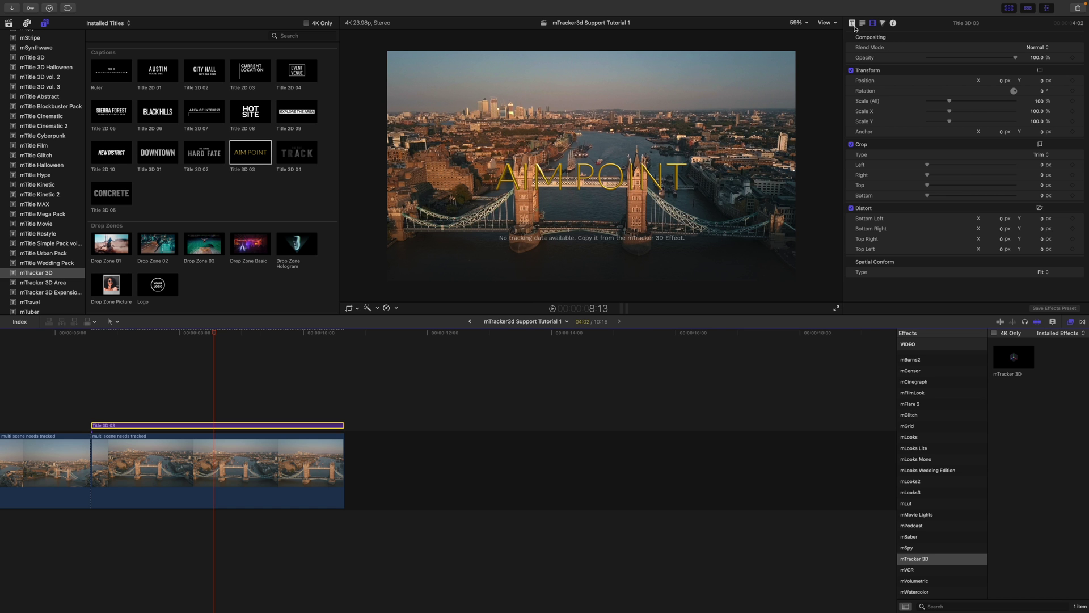
Paste the mTracker tracking data onto the AIM POINT title and confirm the saved message.
click(963, 106)
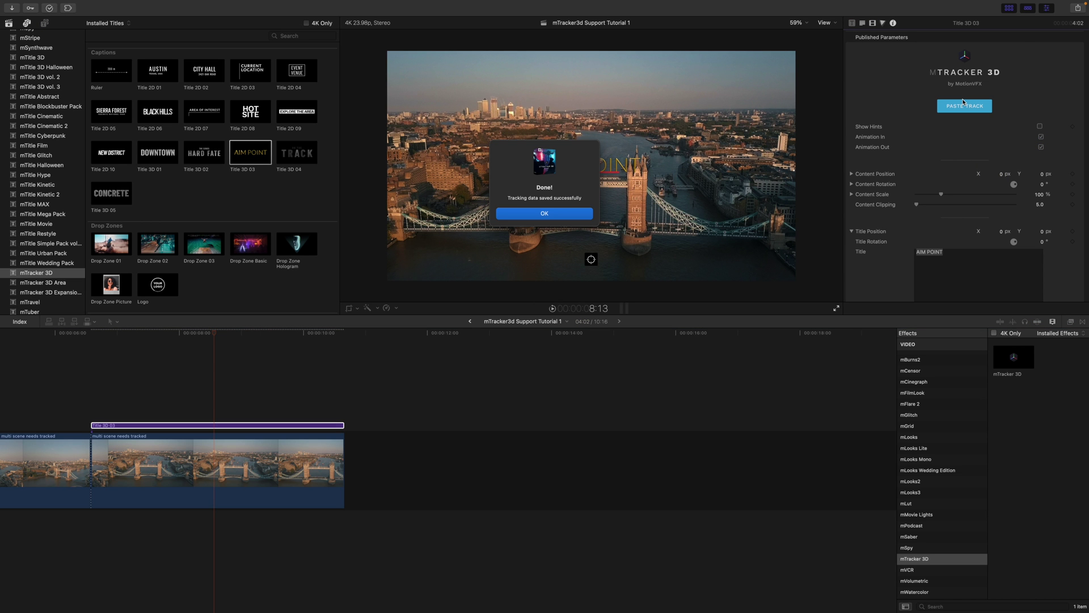
click(578, 216)
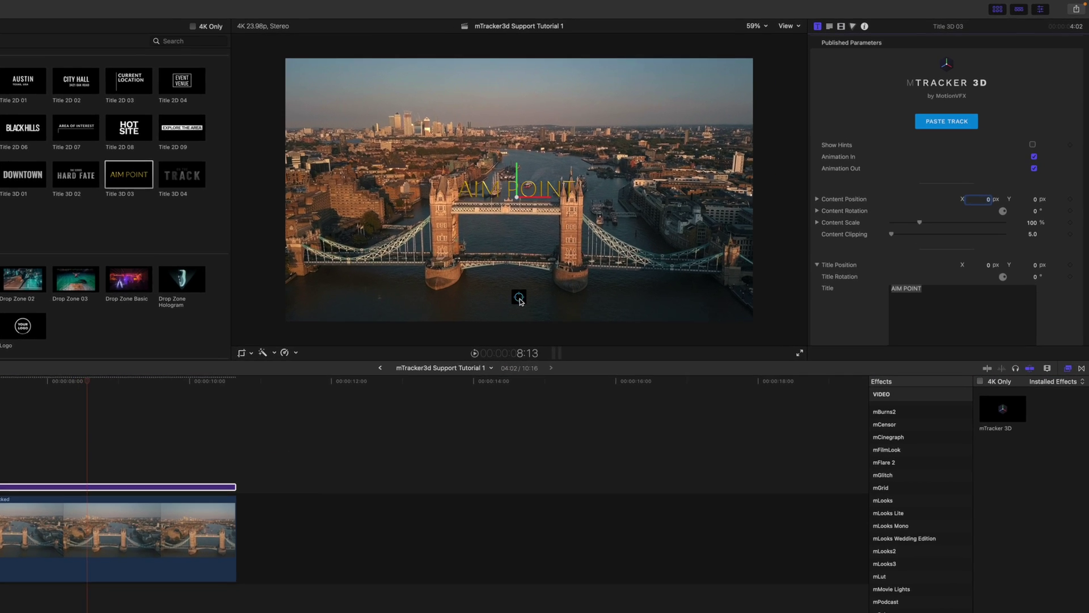
drag(3, 420, 147, 417)
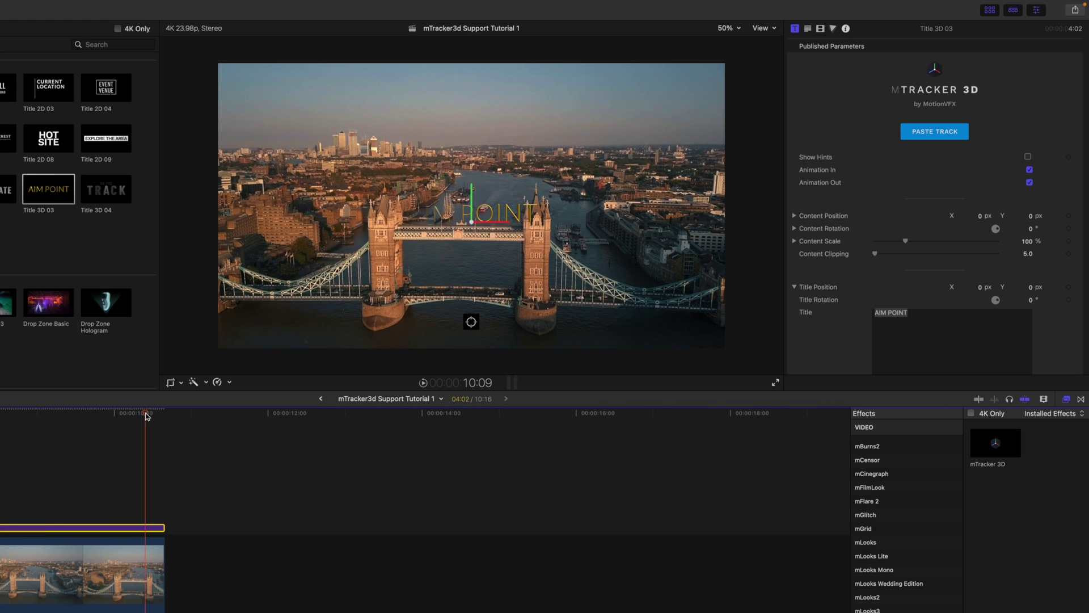
Anchor the AIM POINT title above the bridge's right tower and replay to check placement.
click(473, 323)
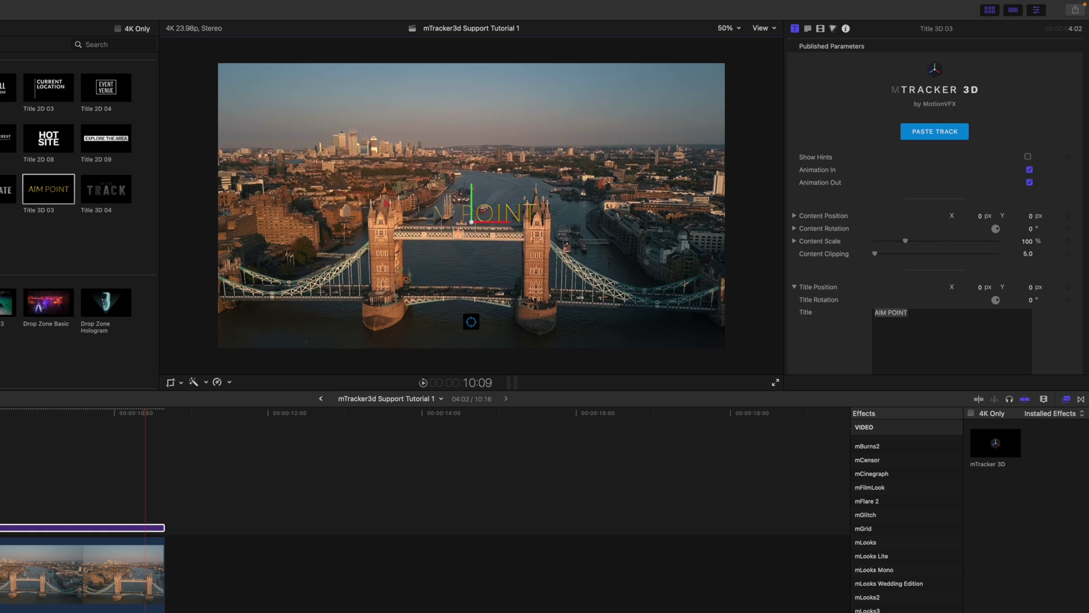
click(386, 212)
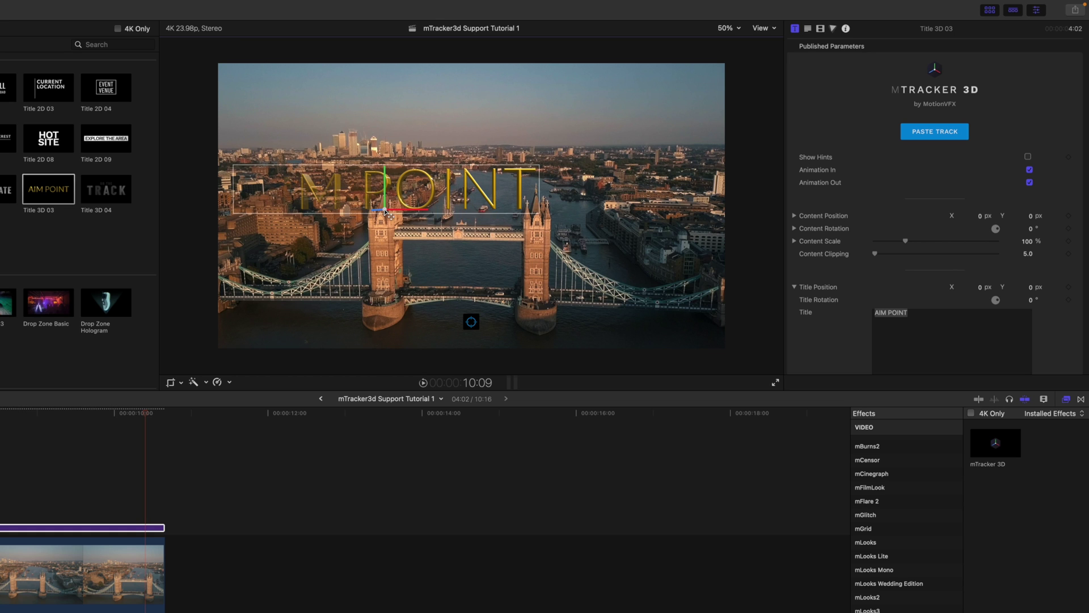
drag(143, 416, 0, 415)
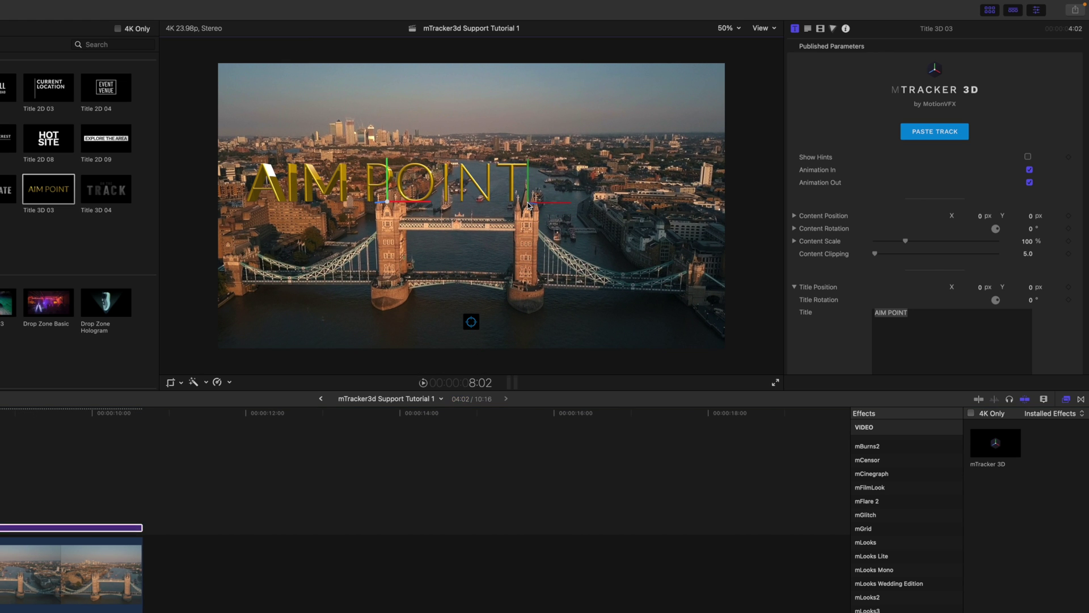
click(528, 205)
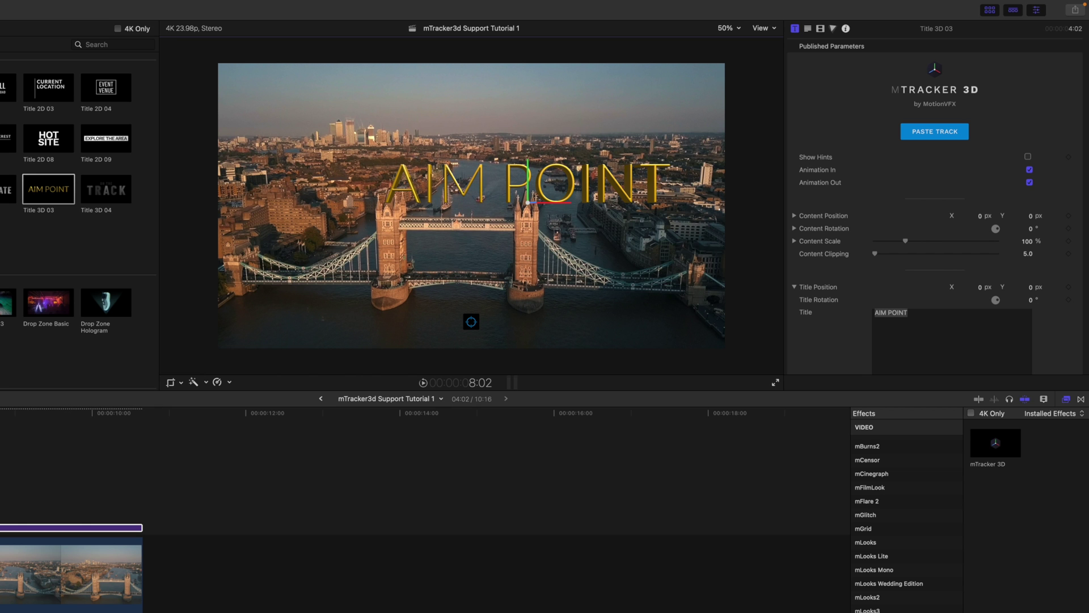
drag(0, 416, 0, 416)
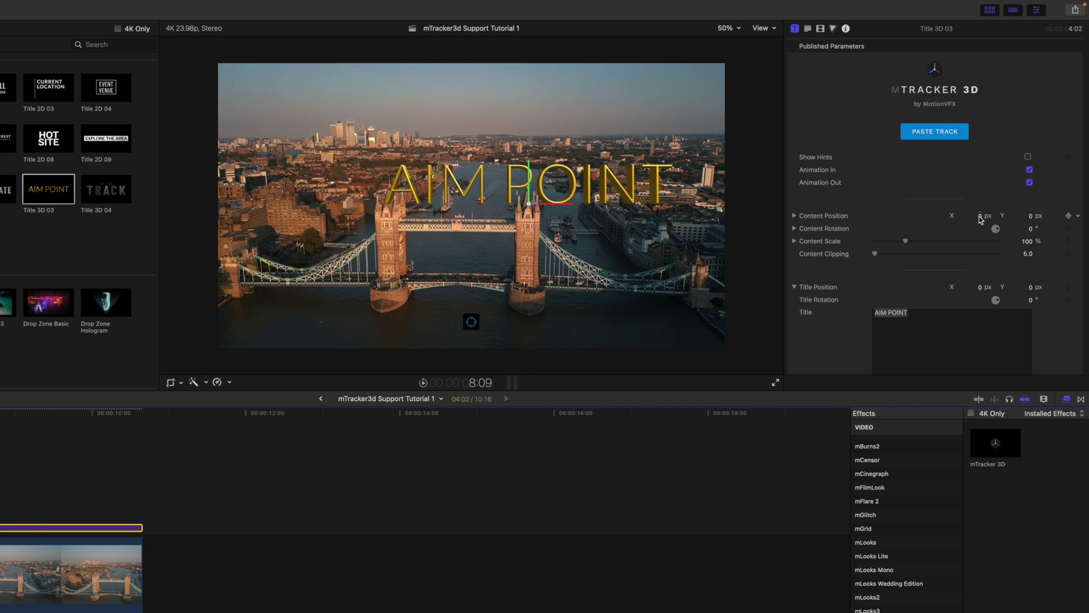
Nudge the title's Content Position to X -5, Y 1.1.
drag(407, 170, 347, 159)
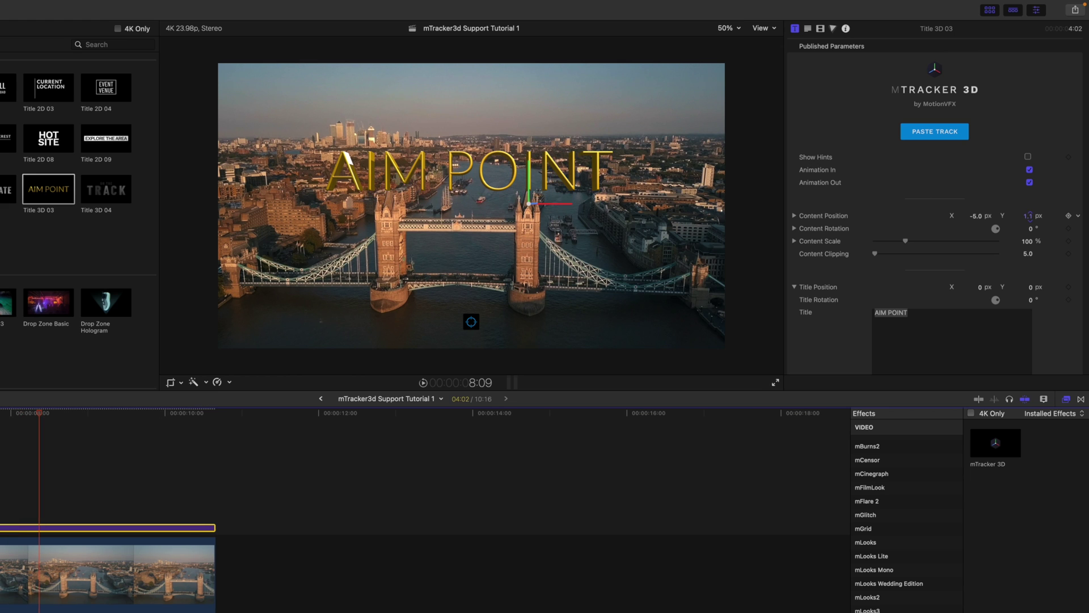
click(825, 229)
scroll(999, 255, down, 5)
Recolour the title with the tower's peach tone using the Title Color eyedropper.
click(1024, 279)
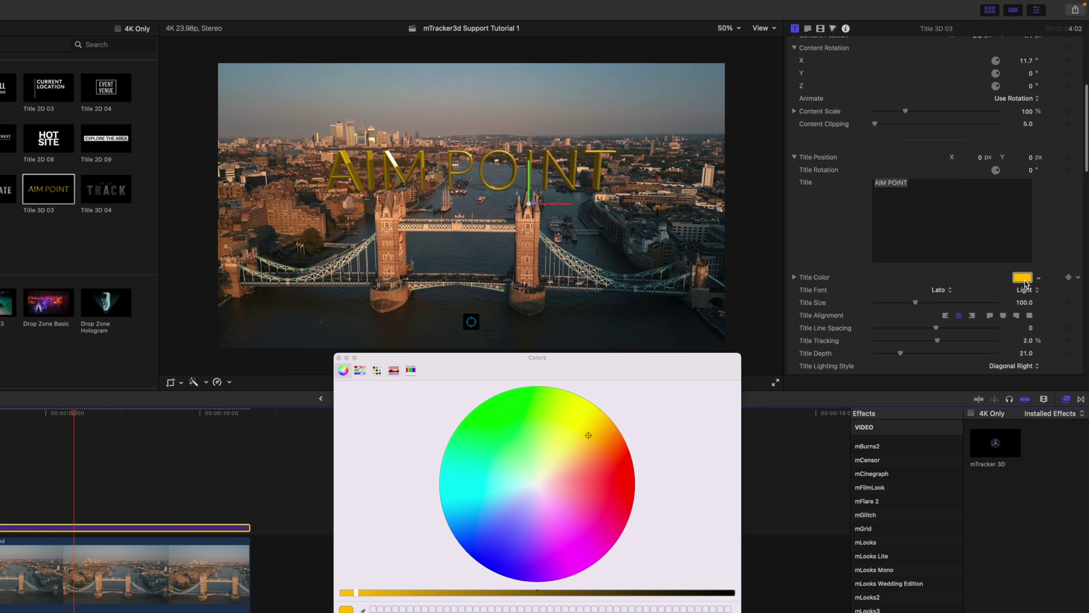
click(362, 610)
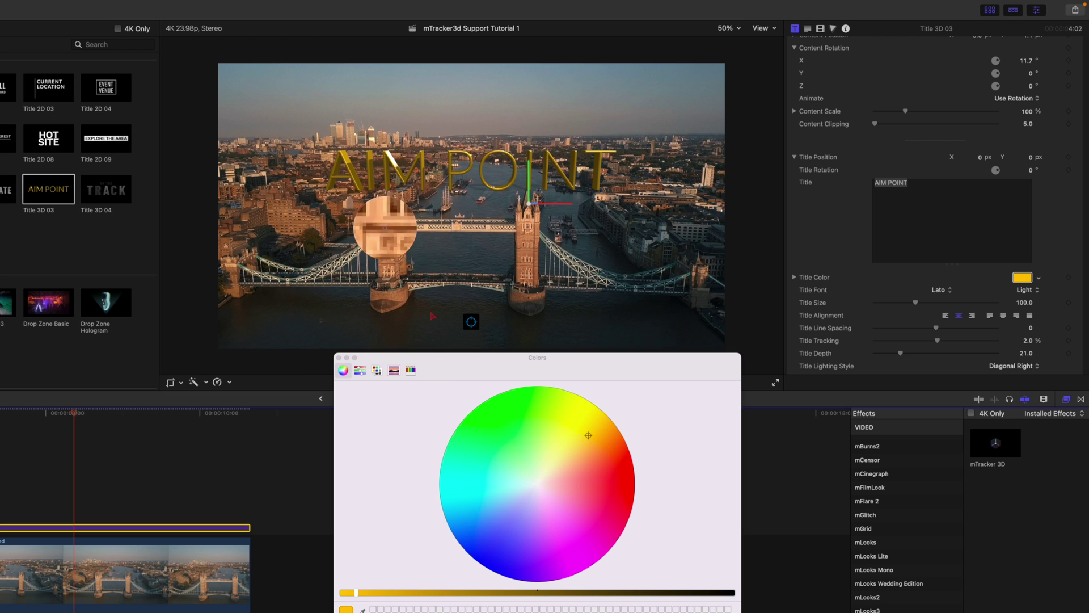
click(390, 221)
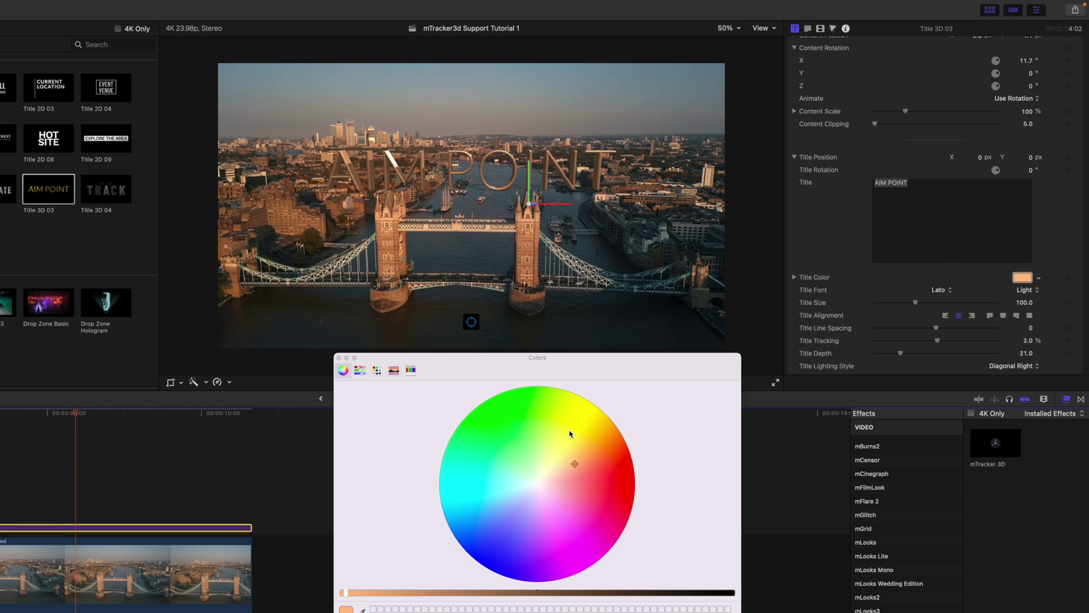
click(339, 358)
scroll(964, 227, down, 5)
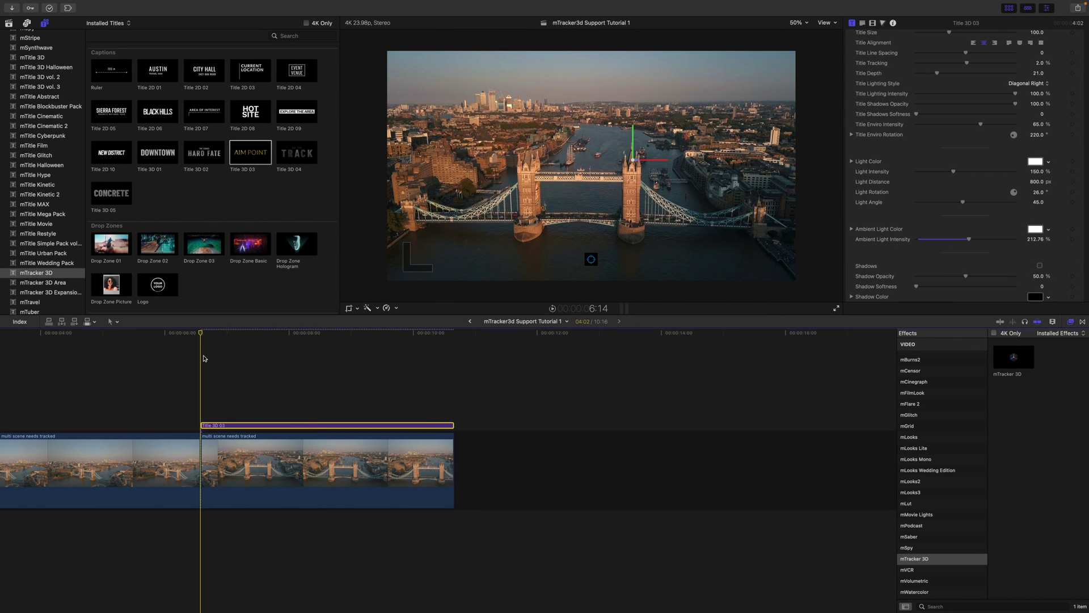
Play back the titled clip to preview it, then return to the start of the timeline.
key(space)
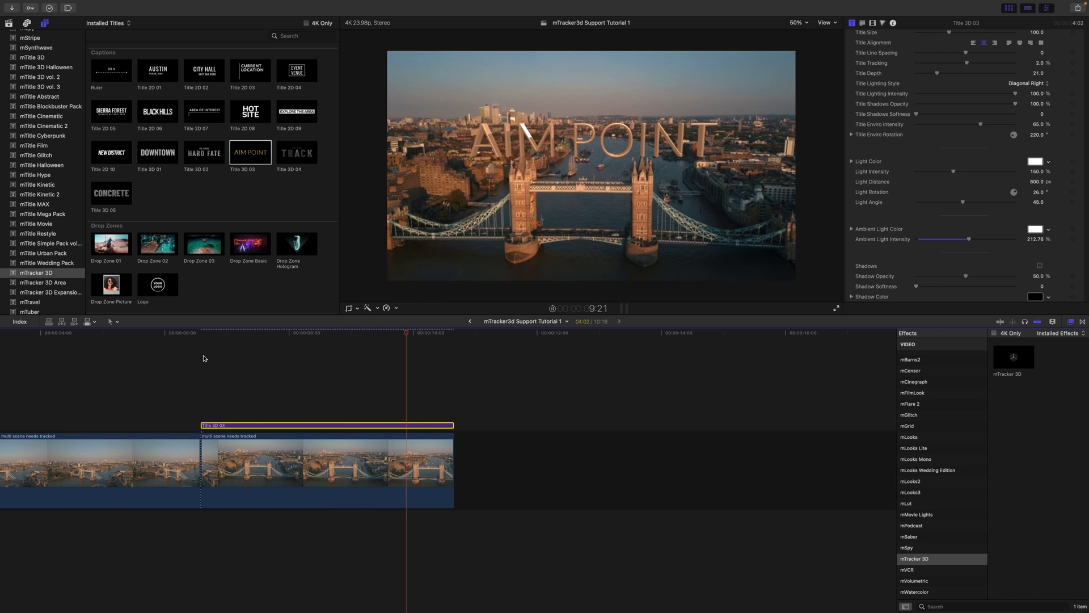
key(space)
key(Home)
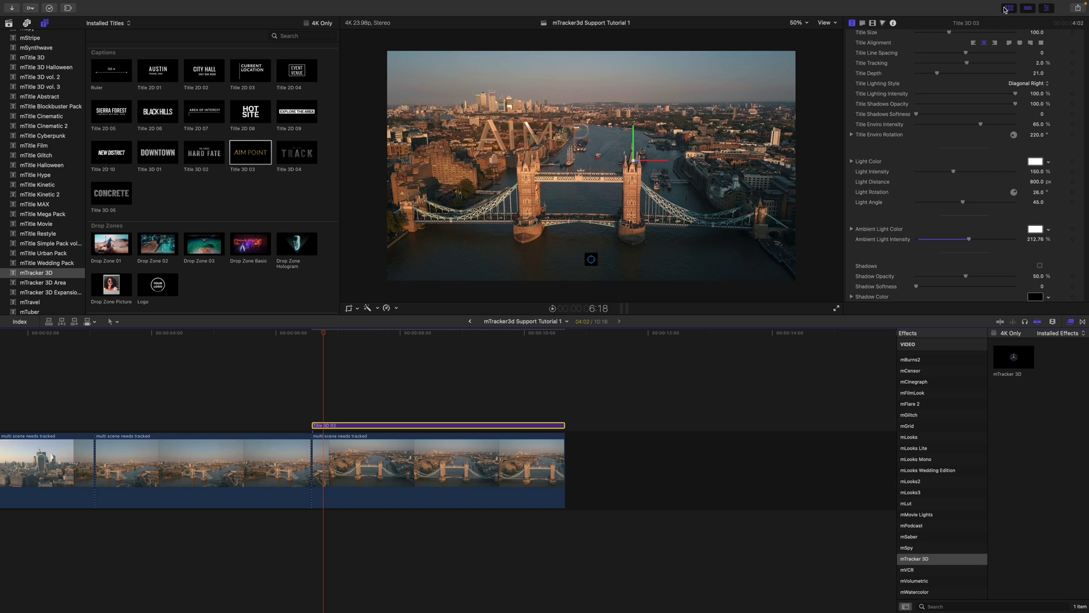
Turn off the AIM POINT title's Animation In and scrub back to frames before the title.
scroll(902, 123, up, 15)
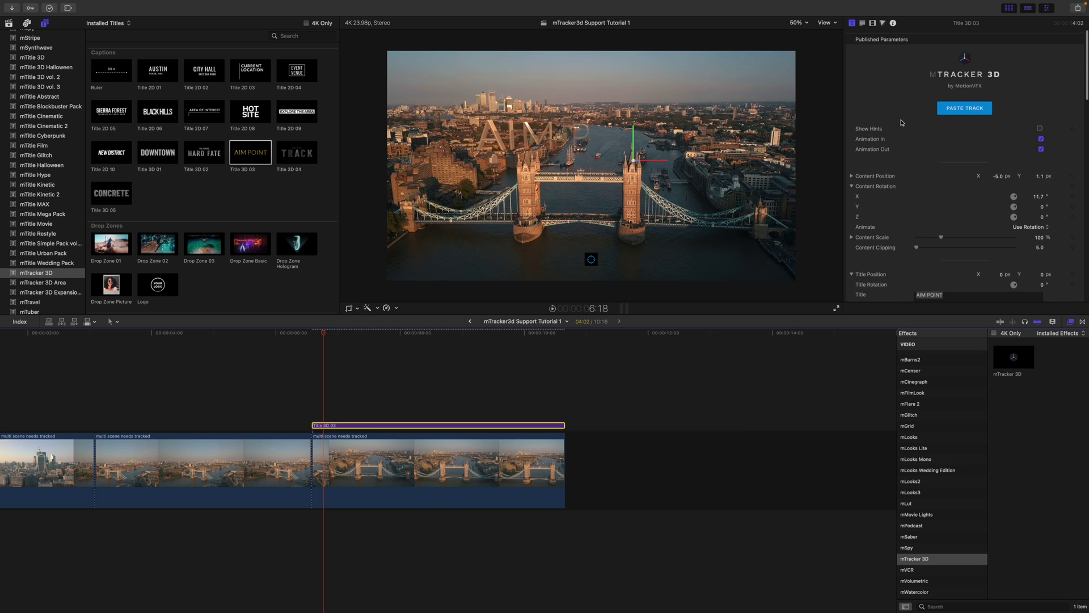
click(1040, 137)
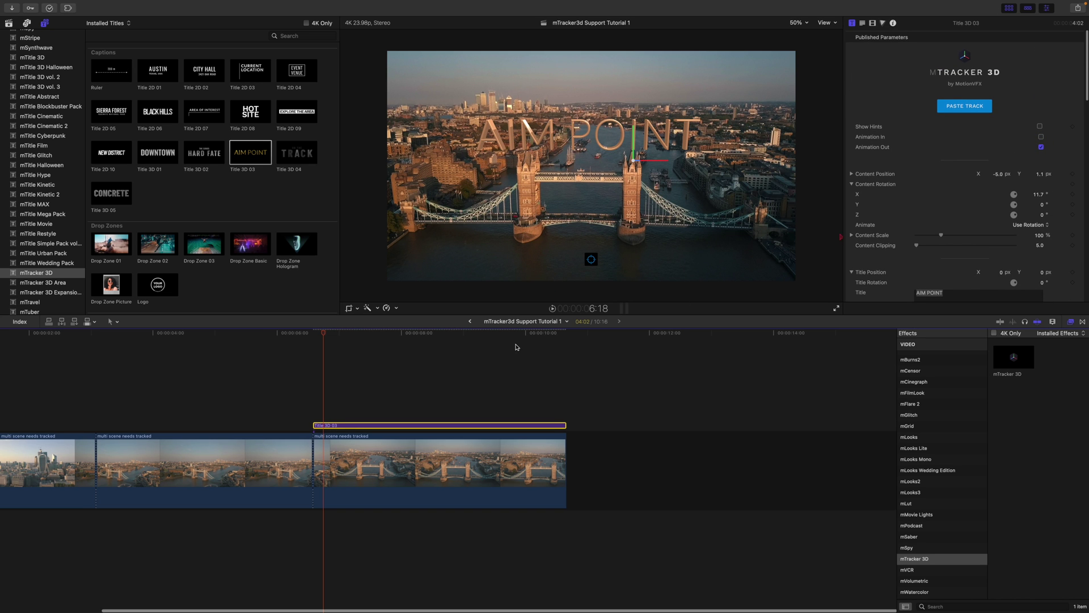
scroll(325, 342, left, 3)
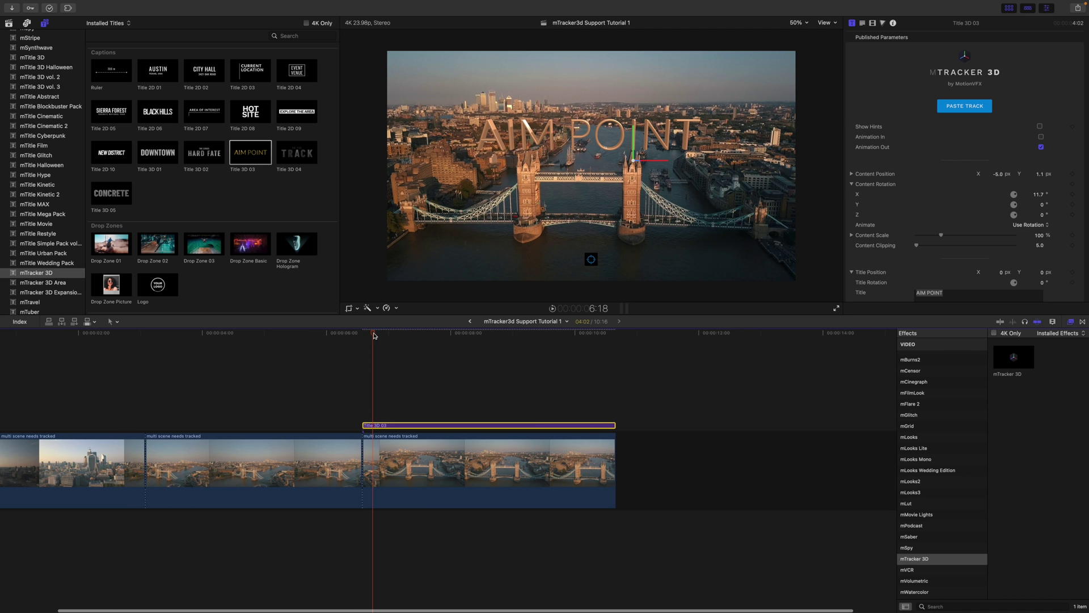
drag(374, 336, 151, 374)
Paste Color Board 1 (midtones -61%, highlights 29%) onto the middle clip, then show the Masks effects.
click(187, 467)
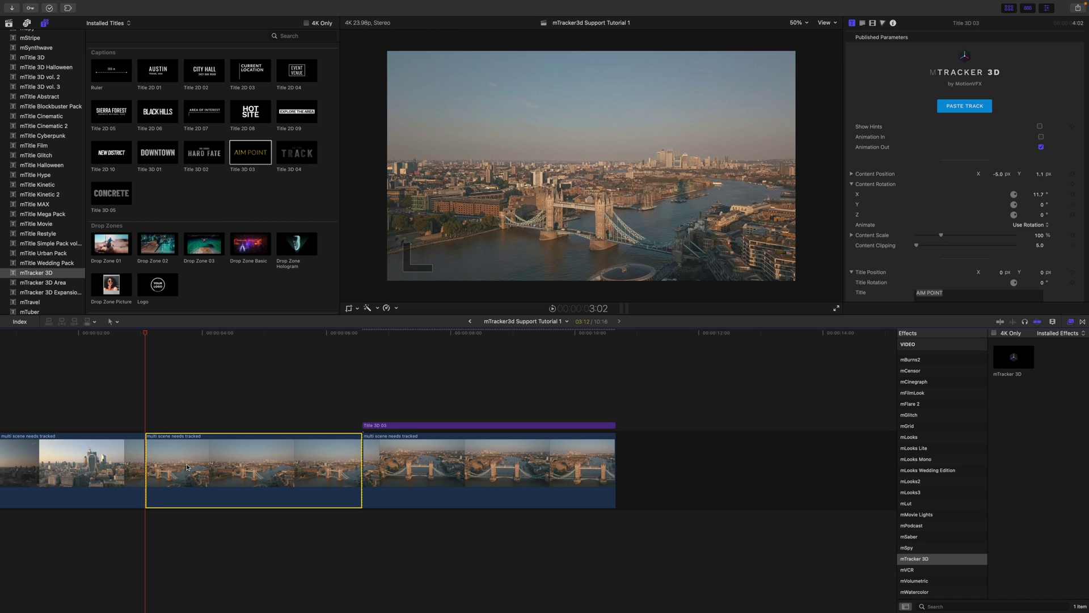
click(863, 23)
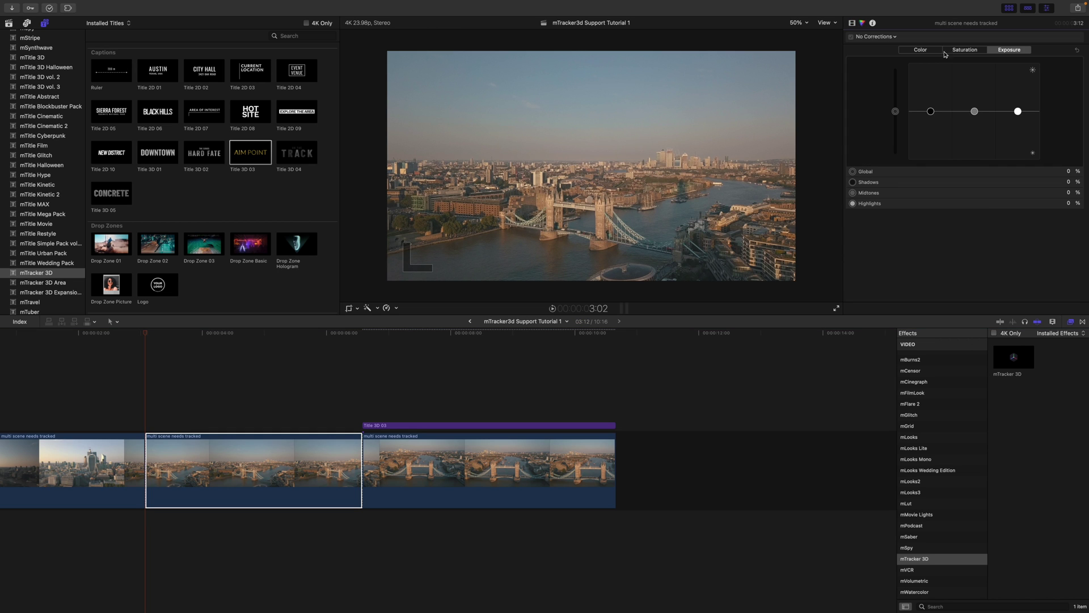
click(413, 484)
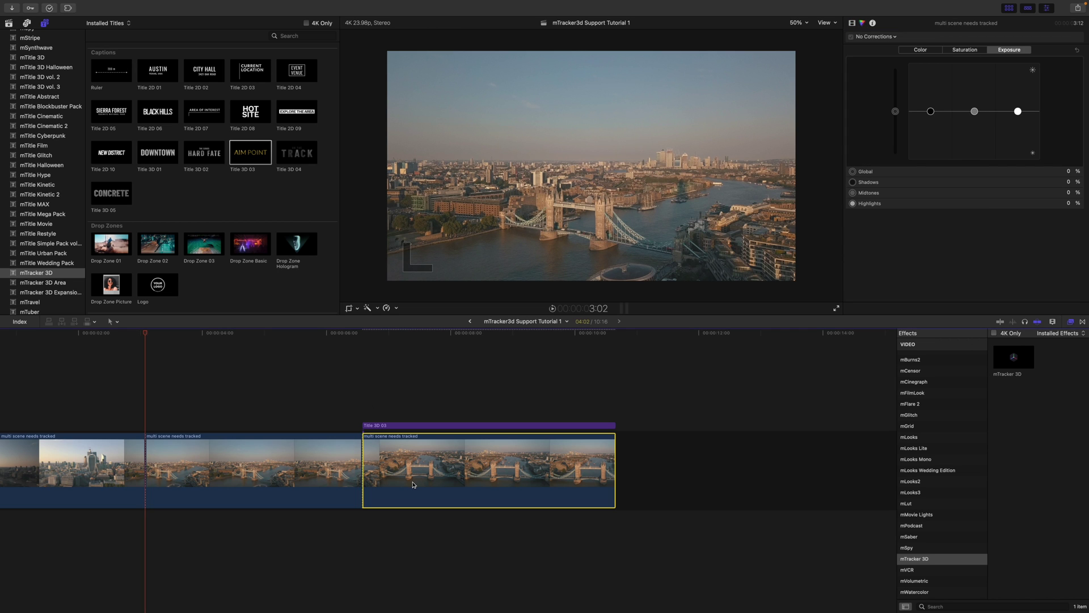
click(268, 478)
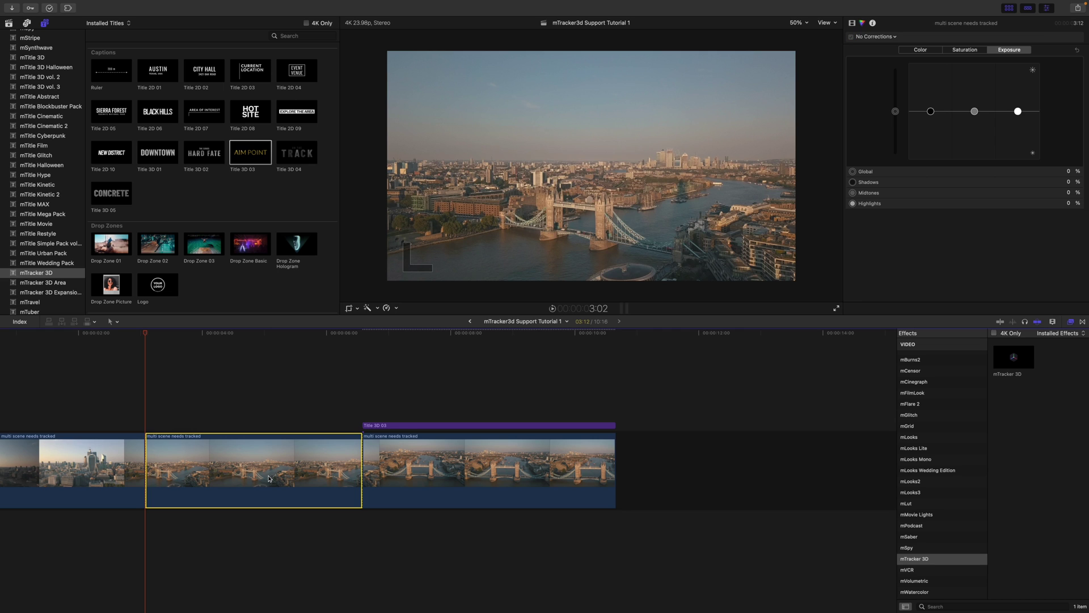
key(super+shift+v)
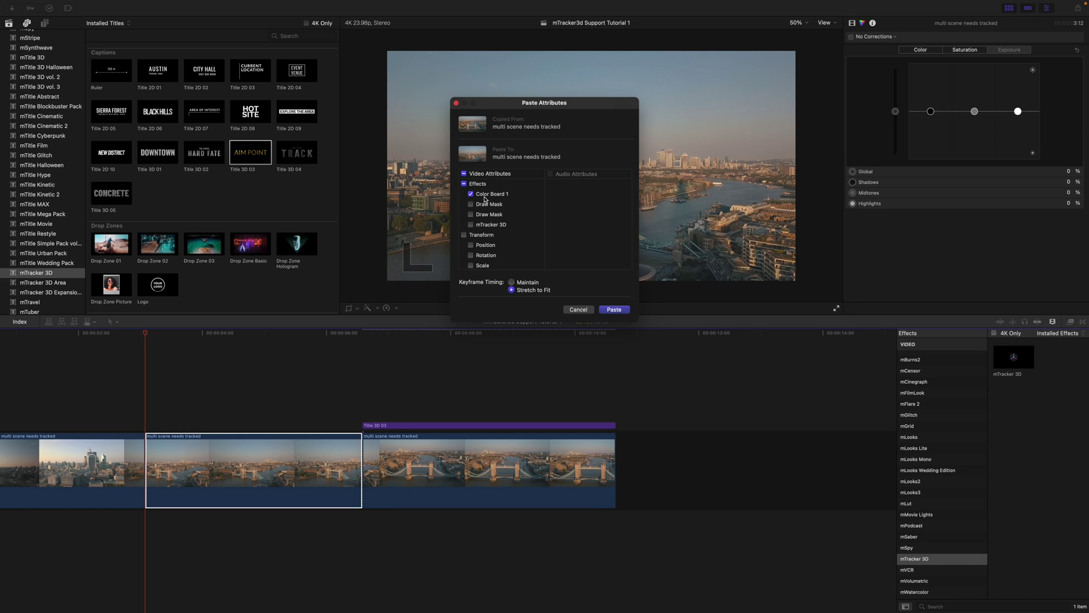
click(613, 309)
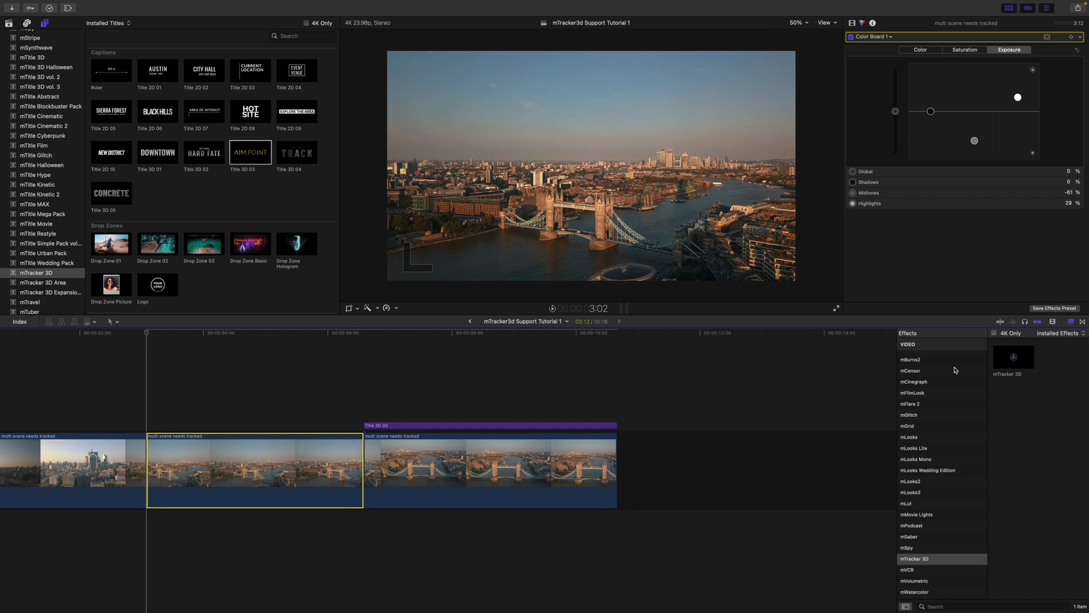
scroll(929, 393, up, 3)
click(921, 386)
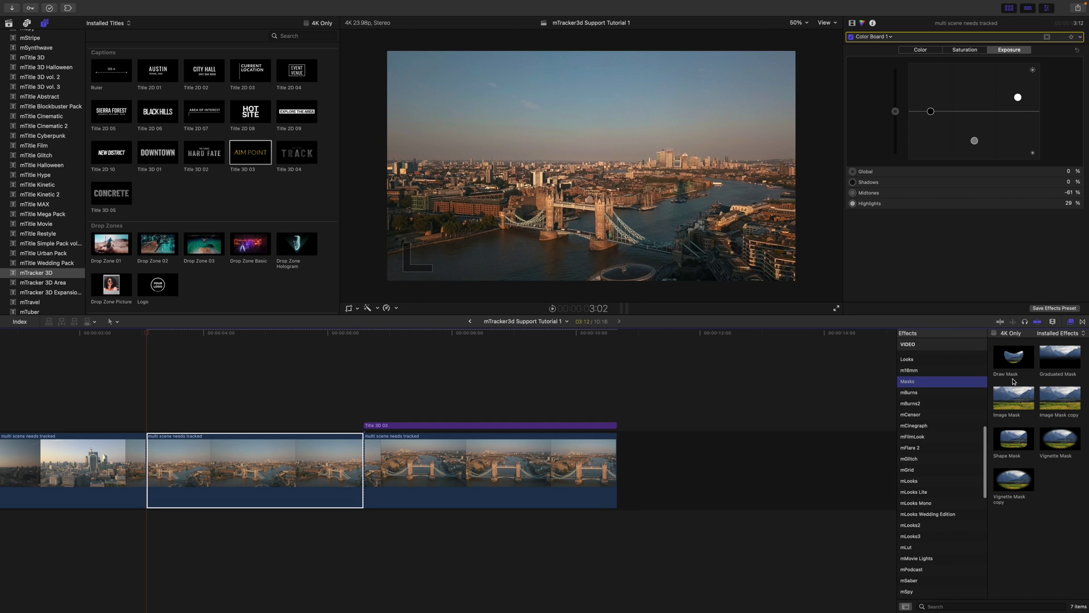
Add an inverted Draw Mask to the middle clip, shaped over the lower frame.
drag(1010, 362, 739, 418)
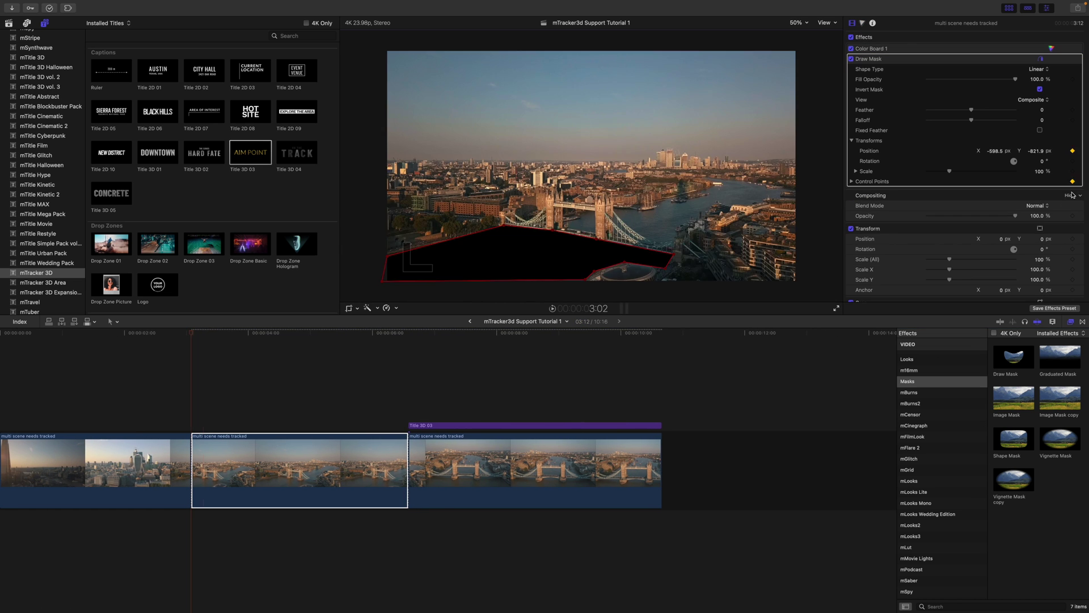
drag(596, 266, 694, 264)
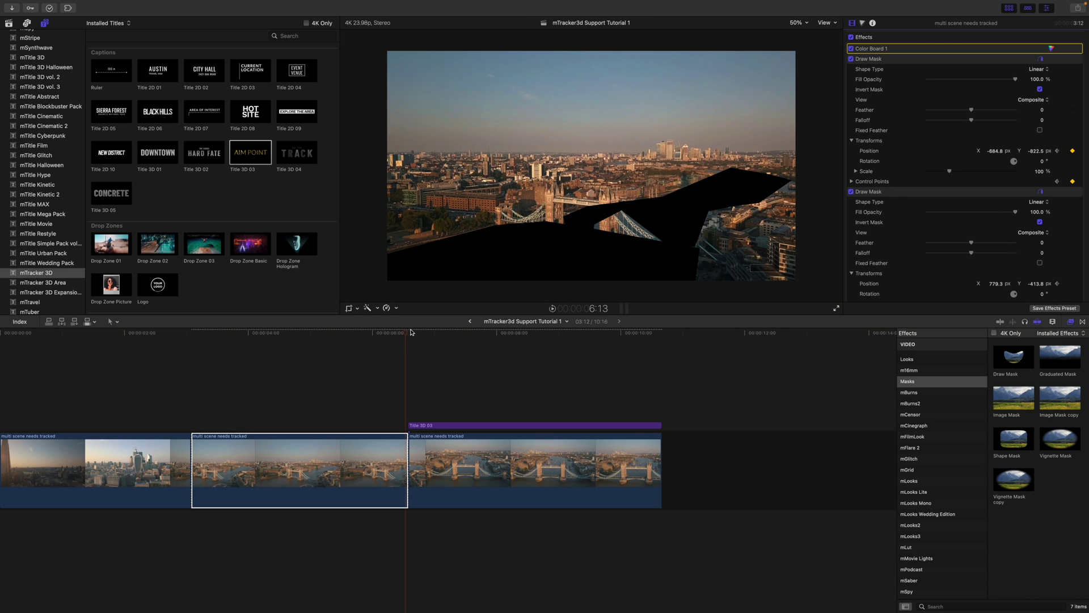
drag(411, 332, 192, 387)
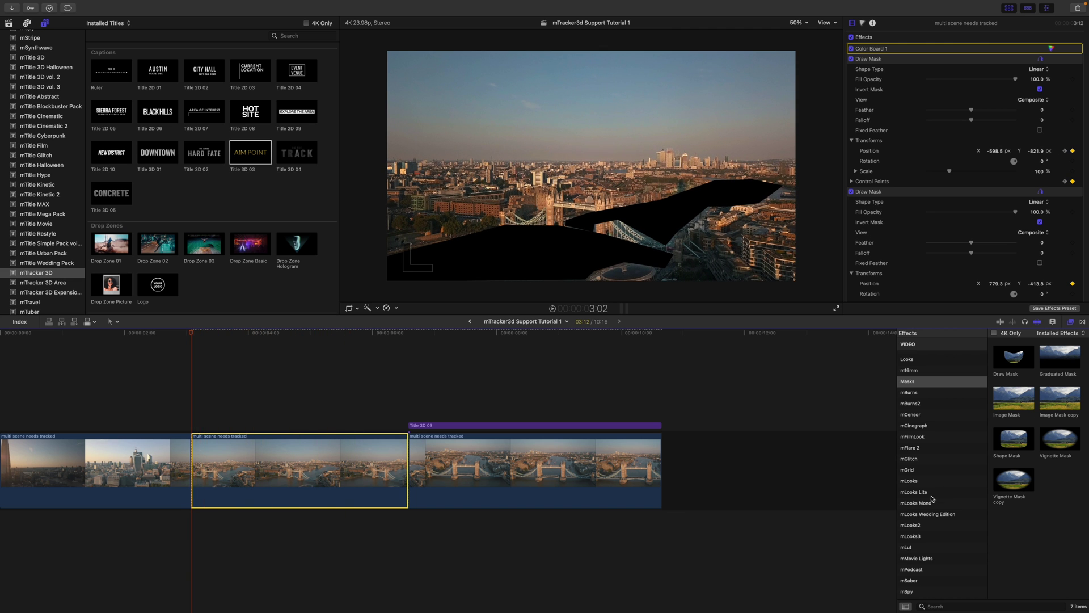
Apply mTracker 3D to the middle clip and switch off the first draw mask.
scroll(931, 498, down, 5)
click(915, 509)
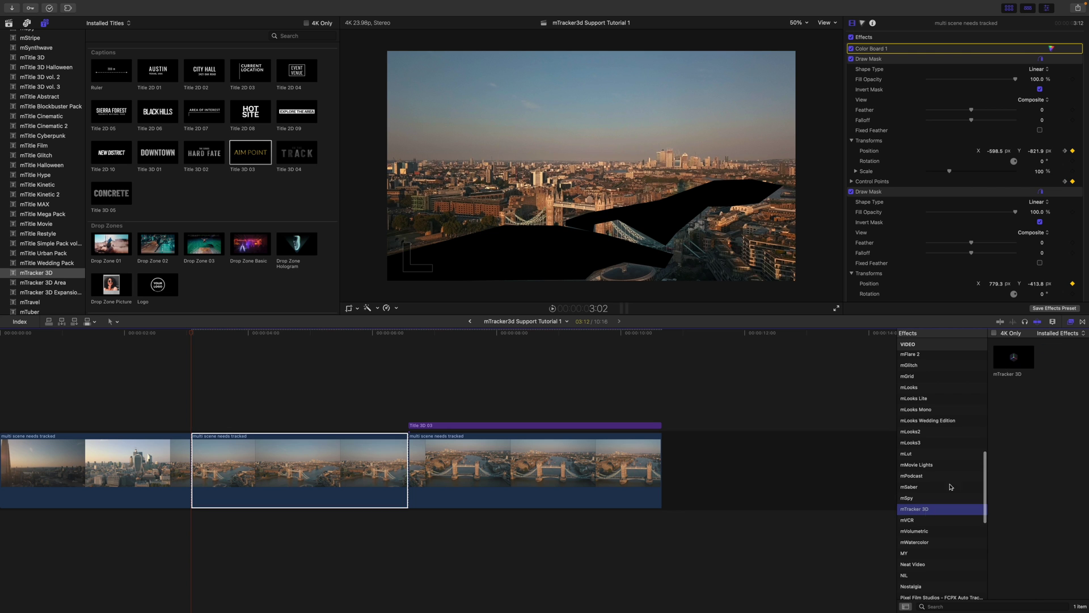
double_click(1007, 363)
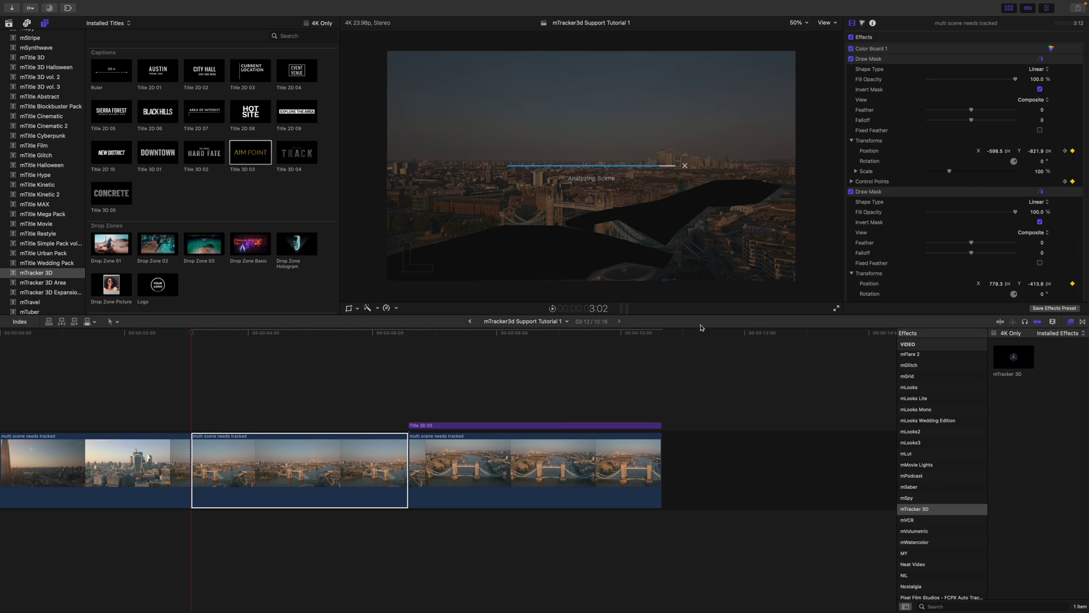
click(851, 59)
Turn off the second draw mask and add a copy of the AIM POINT title at the playhead.
click(851, 192)
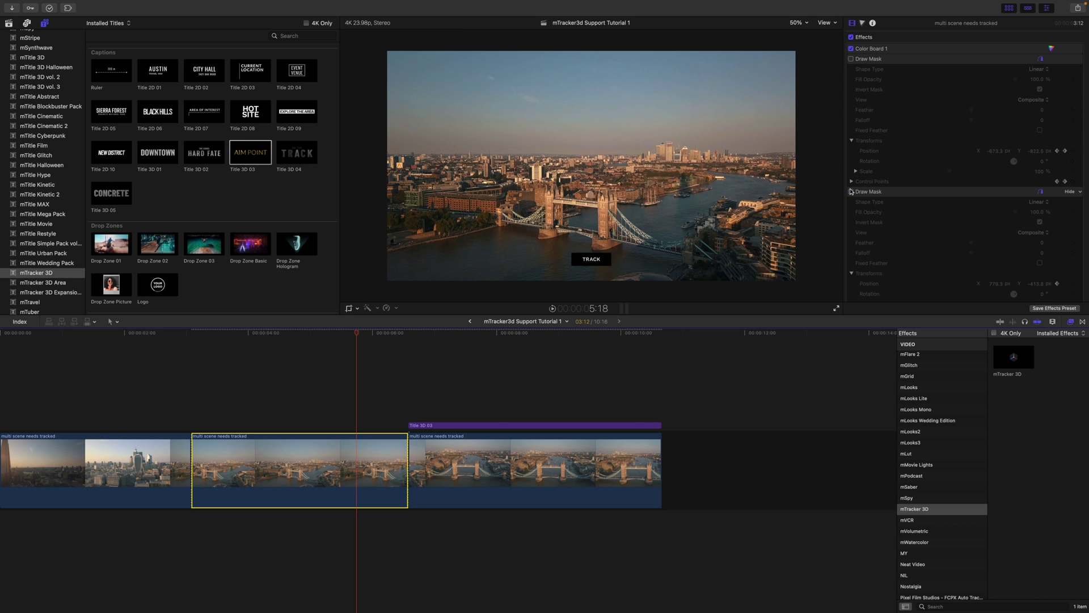
scroll(888, 192, down, 8)
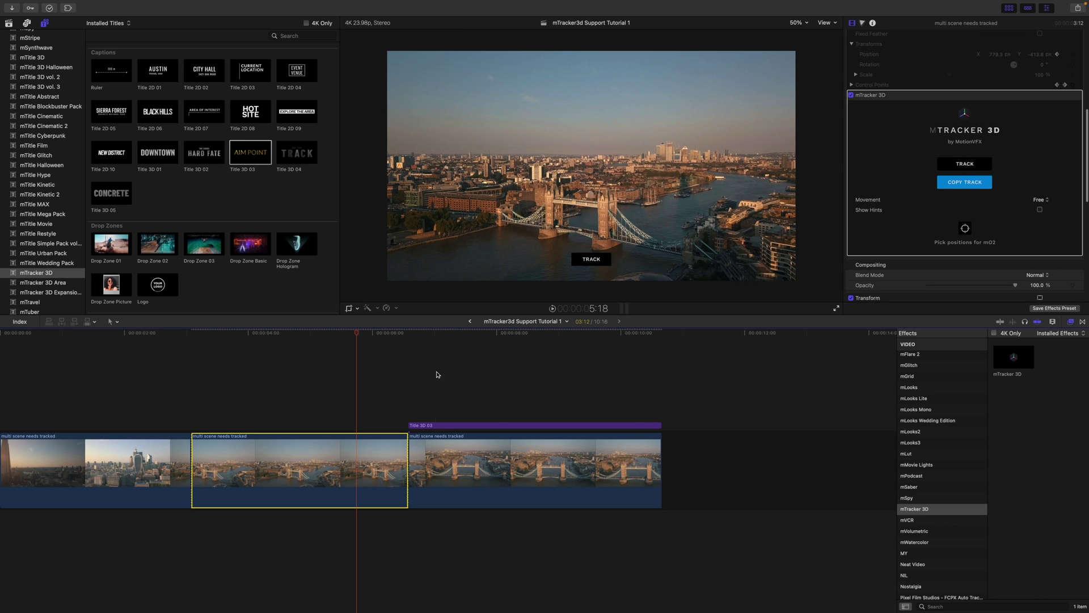
click(436, 425)
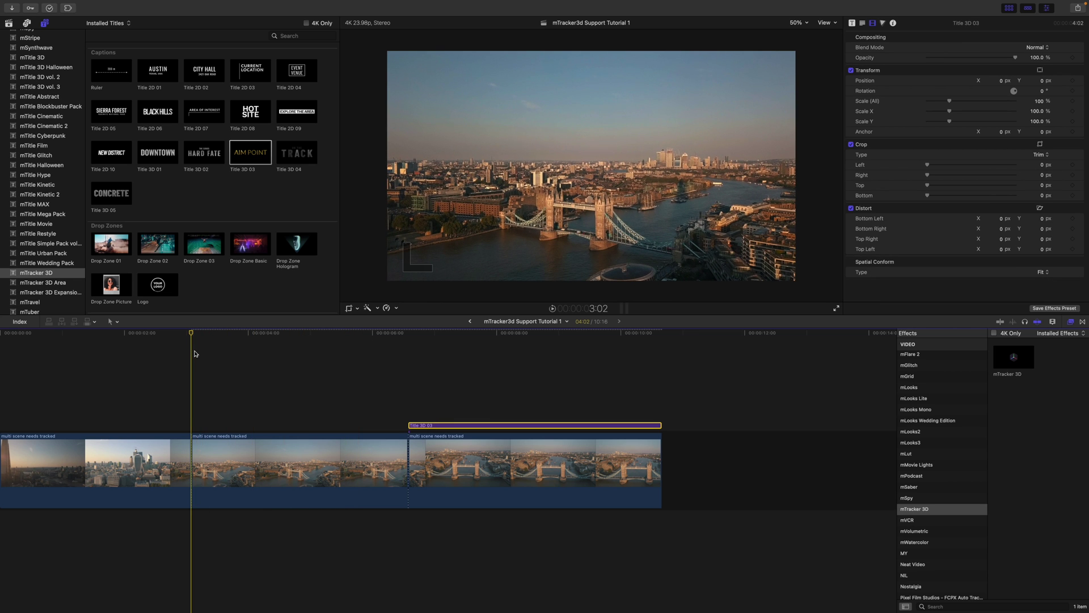
key(q)
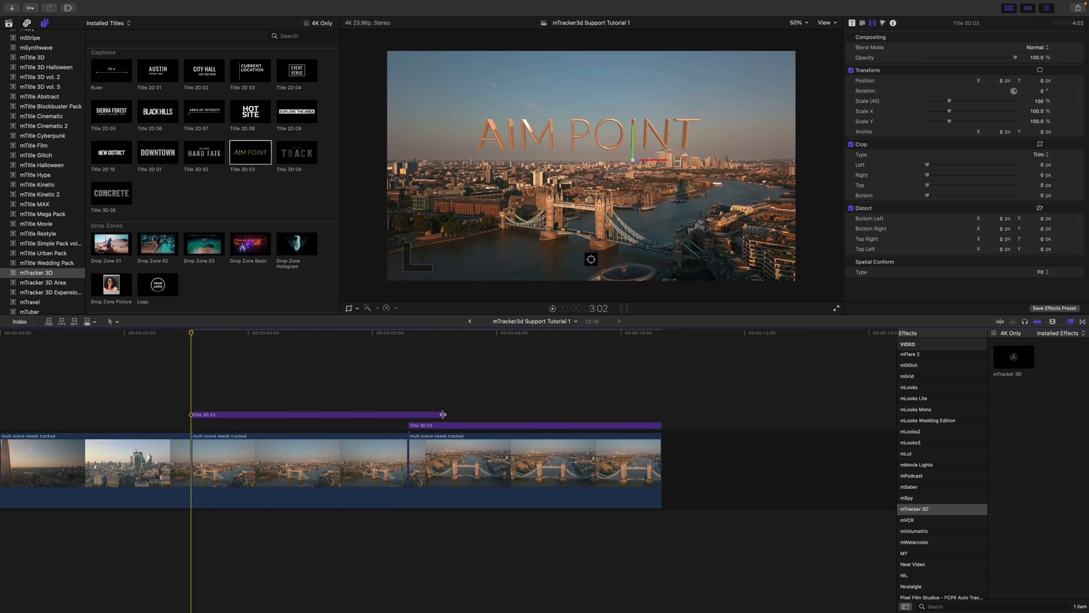
Trim the new title to end at the middle clip's edit point and select it.
drag(414, 415, 406, 414)
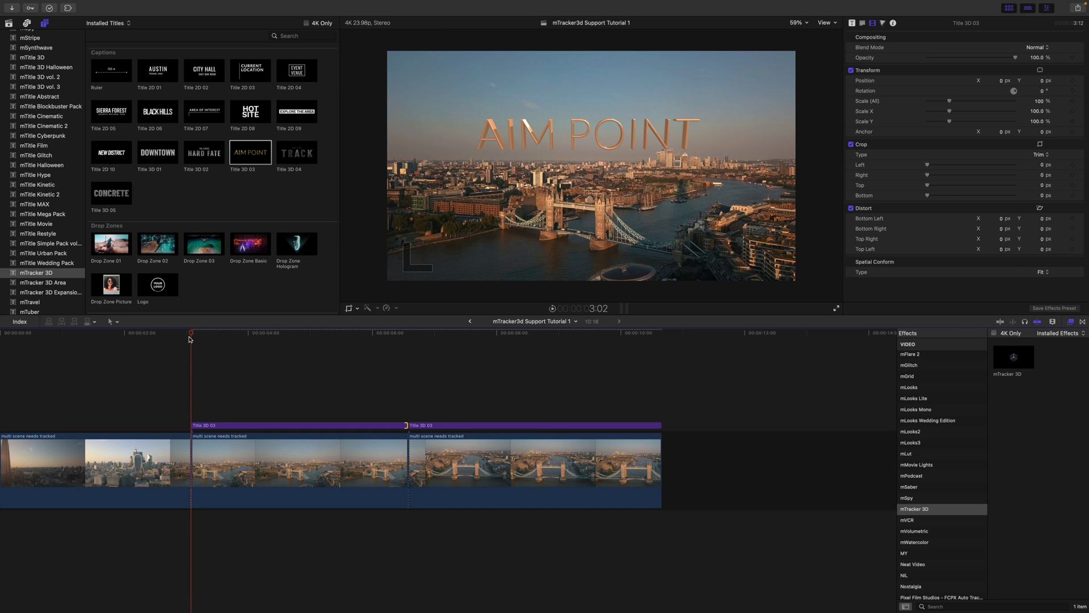
scroll(189, 339, right, 2)
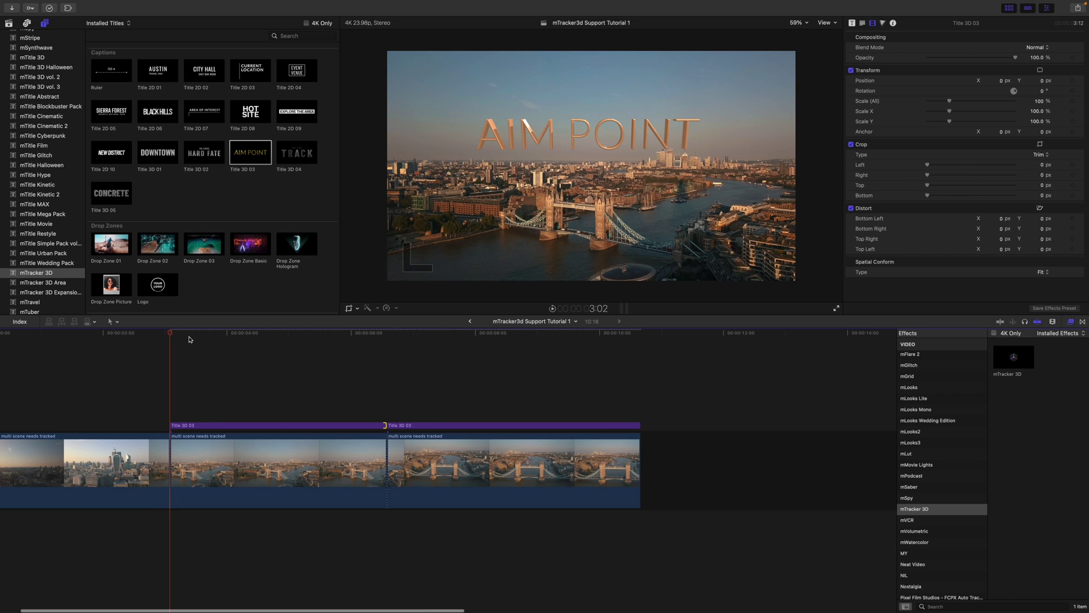
click(201, 442)
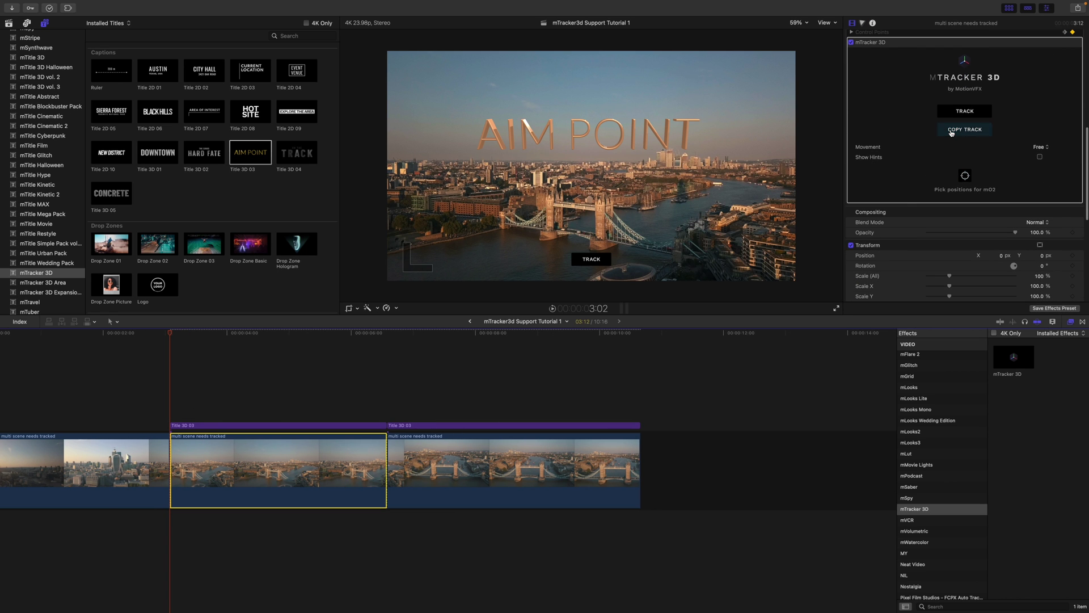
click(257, 426)
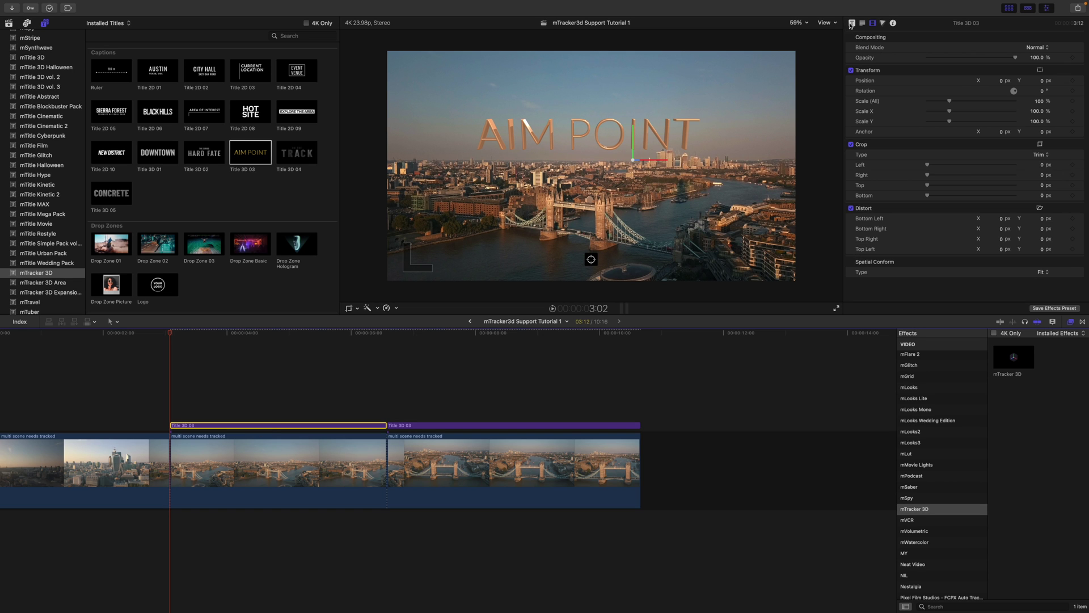
click(852, 23)
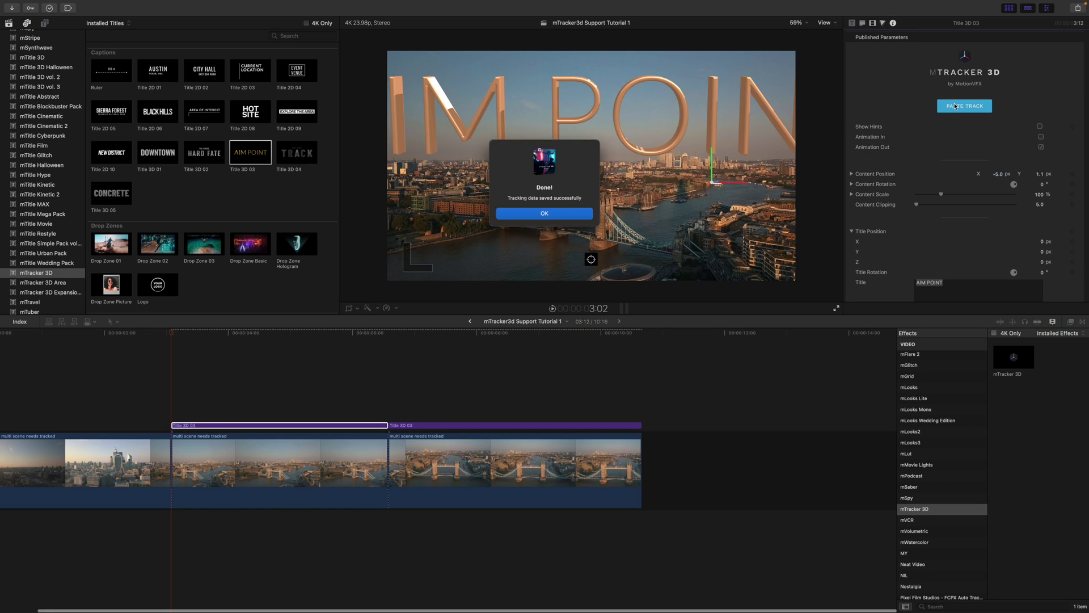
Confirm the pasted track, play it back, and shrink the title to 17.87% Content Scale.
click(527, 213)
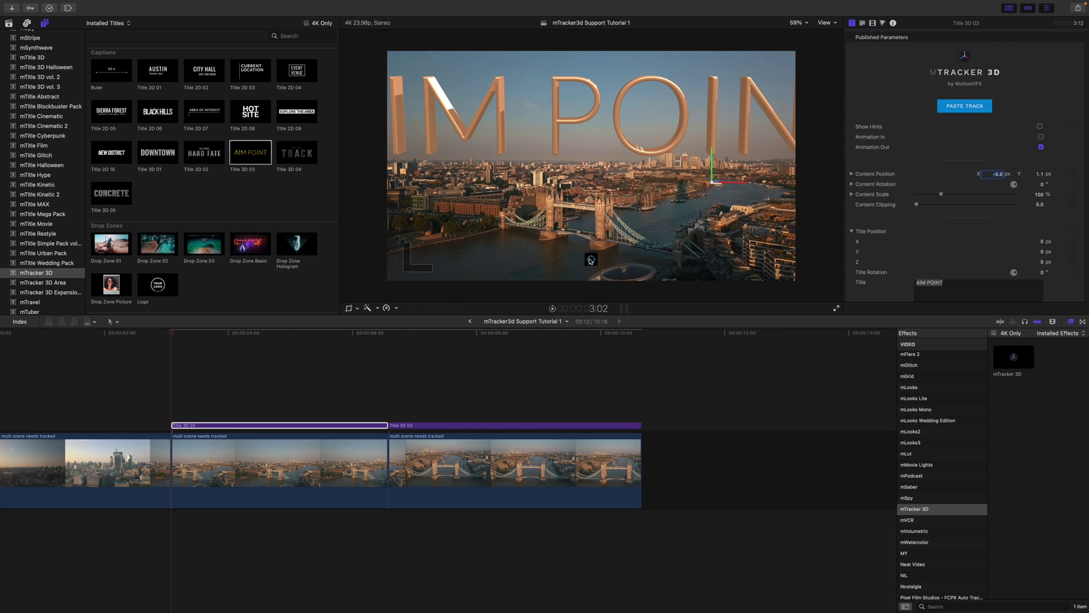
key(space)
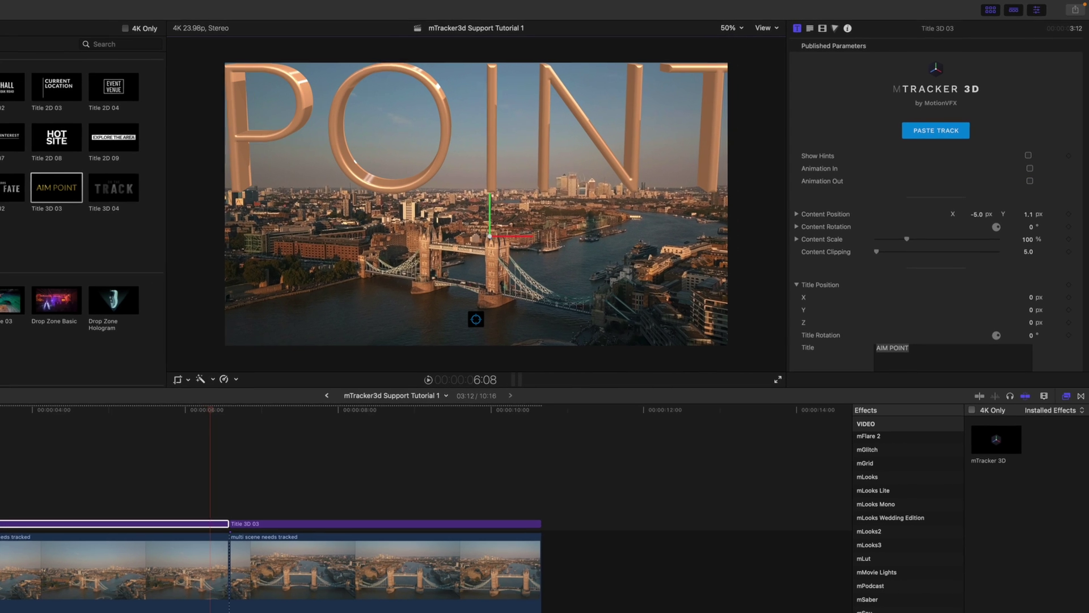
drag(938, 198, 937, 202)
drag(904, 244, 889, 247)
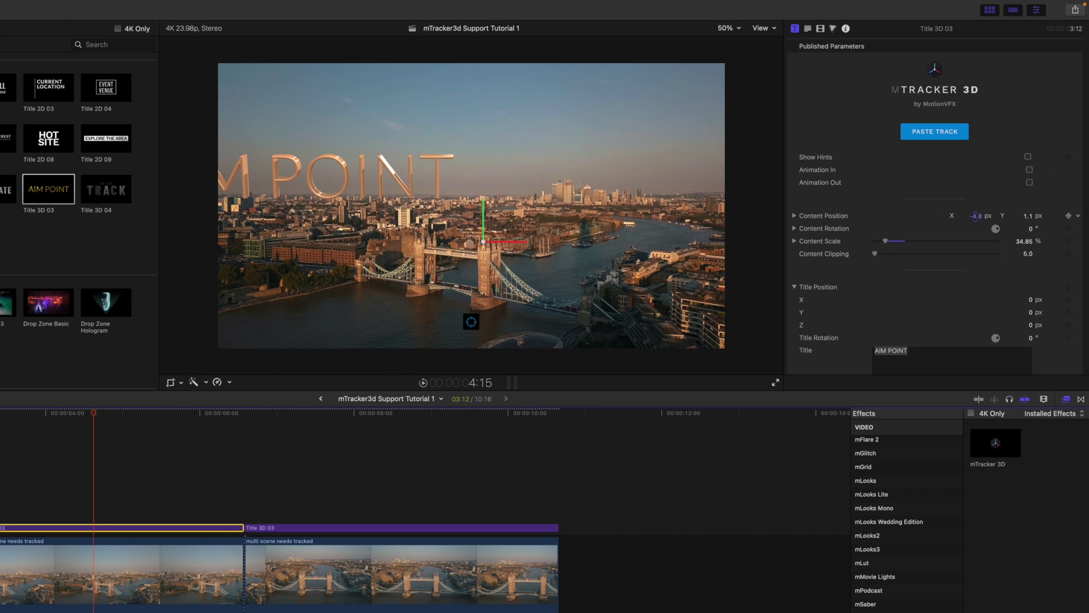
Lower the title toward the bridge and rotate it to 4.7°, -37.5°, -2.0°, then play back.
drag(1027, 216, 1028, 218)
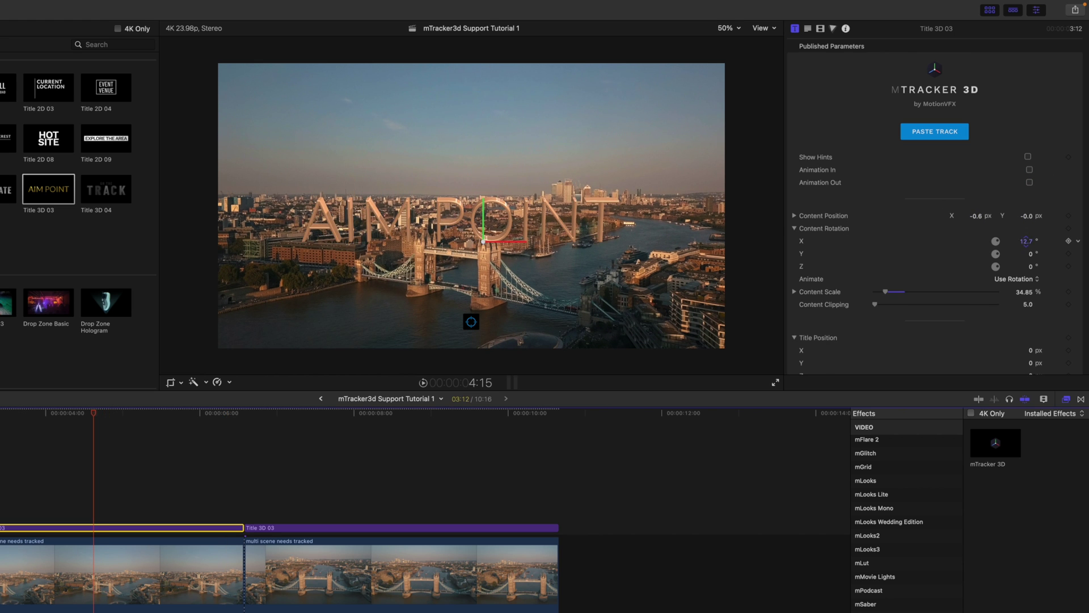
drag(1028, 266, 1028, 244)
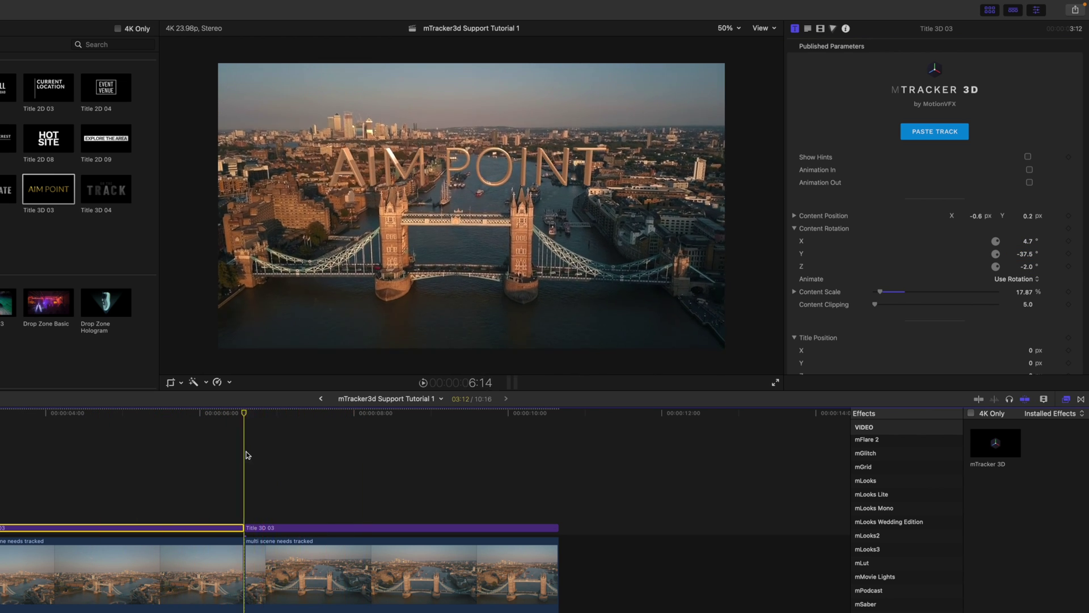
key(space)
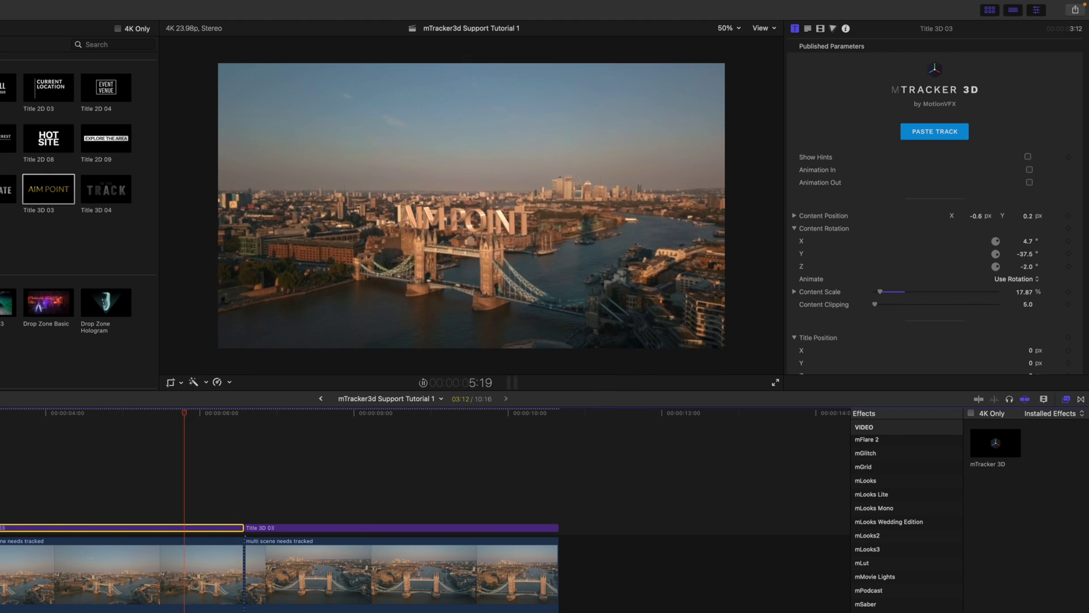
Raise the last clip's AIM POINT title to Content Position Y 5.1 px.
key(space)
click(340, 528)
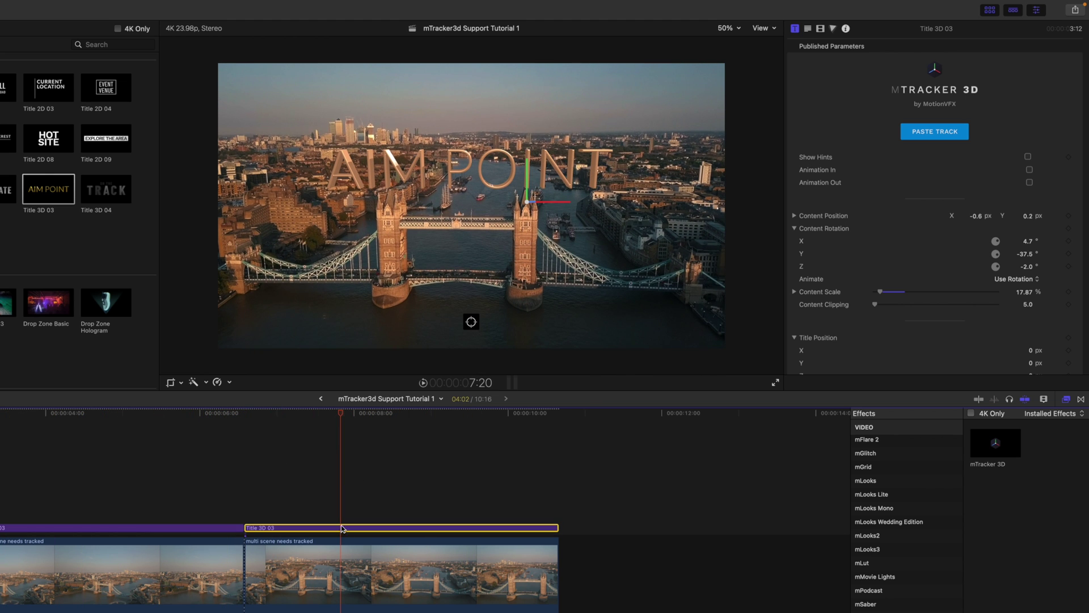
scroll(930, 252, down, 2)
scroll(931, 252, down, 1)
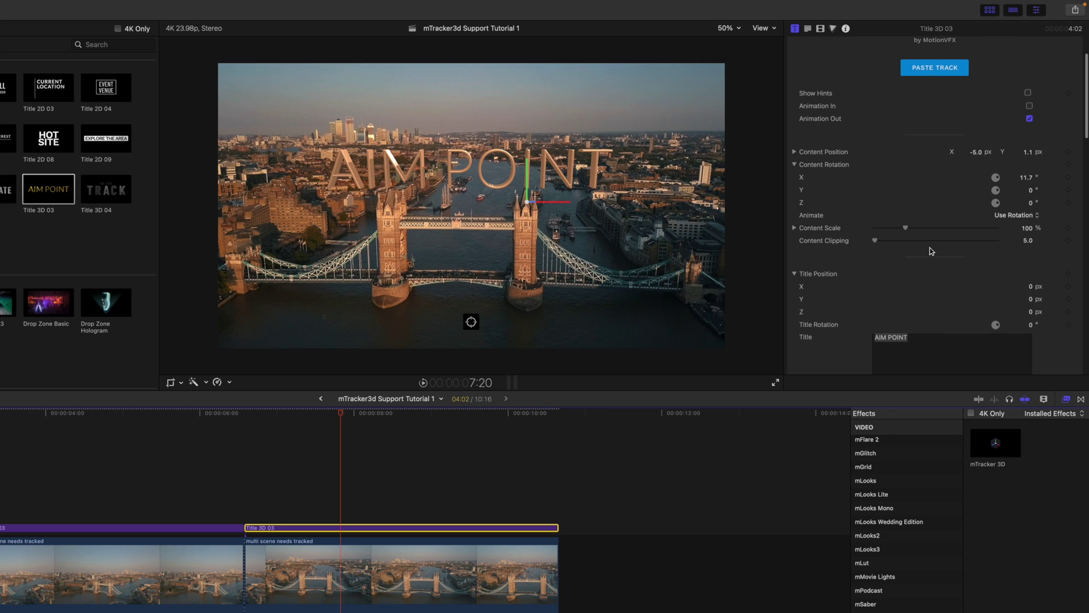
mouse_move(1028, 152)
mouse_down()
mouse_move(978, 152)
mouse_move(1033, 150)
mouse_move(1033, 137)
mouse_up()
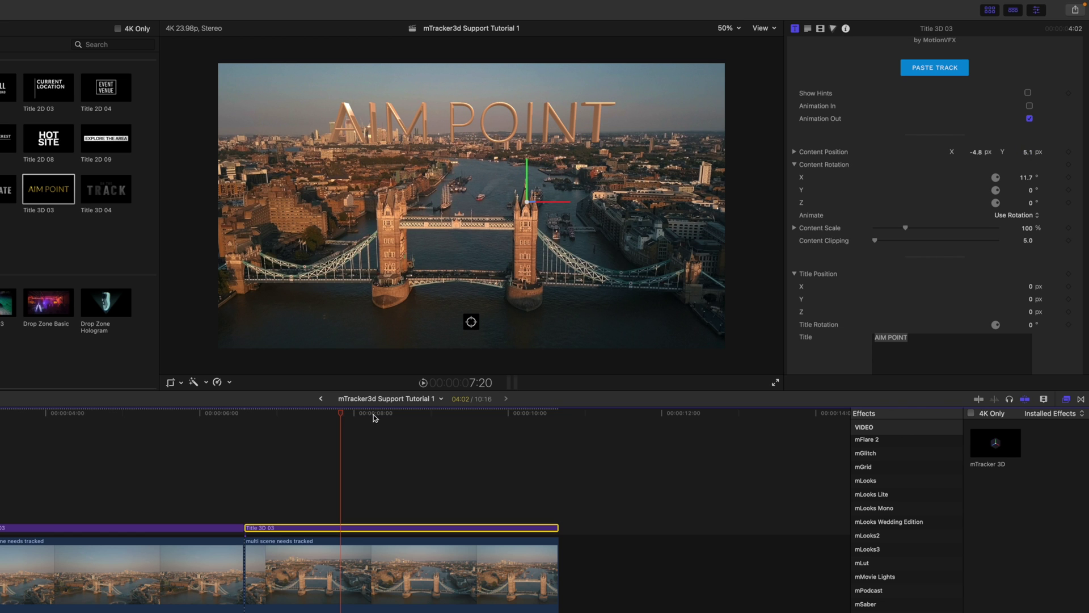
Raise the middle clip's AIM POINT title to Content Position Y 1.1 px.
drag(342, 416, 154, 441)
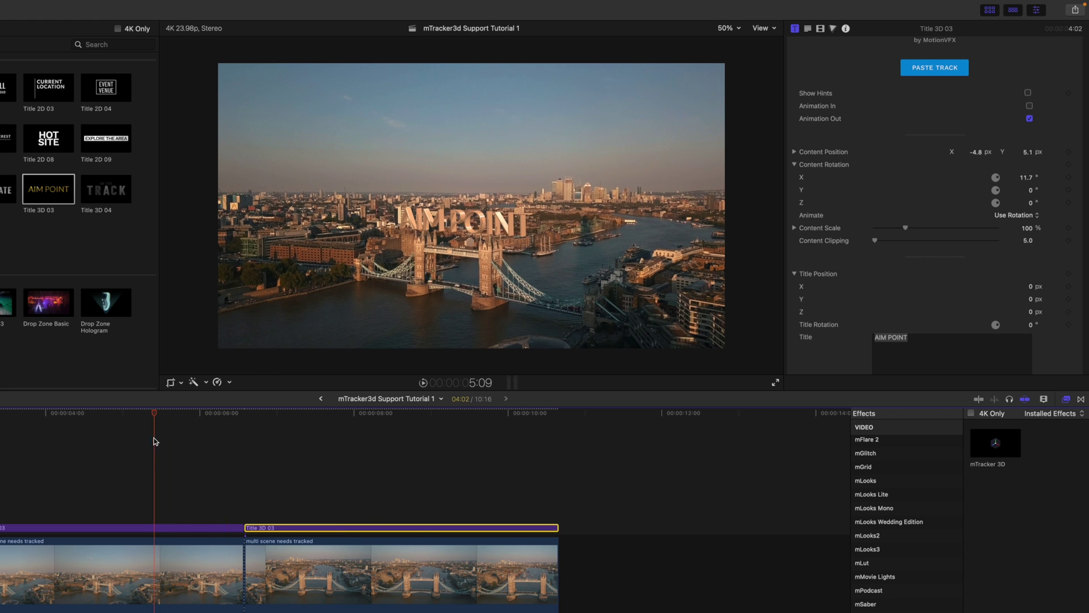
click(158, 529)
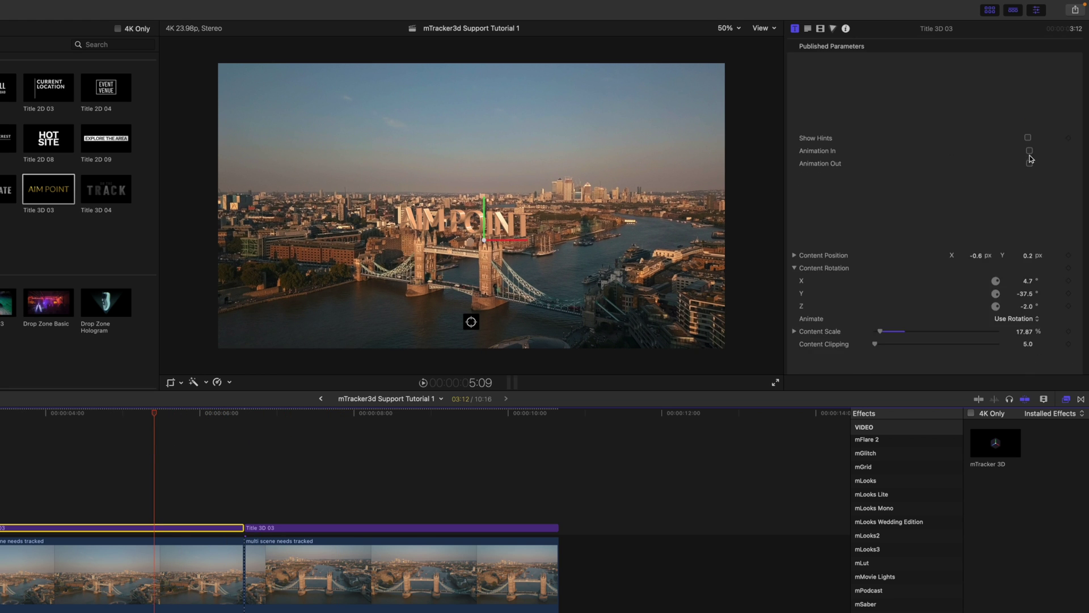
drag(1030, 220, 1028, 216)
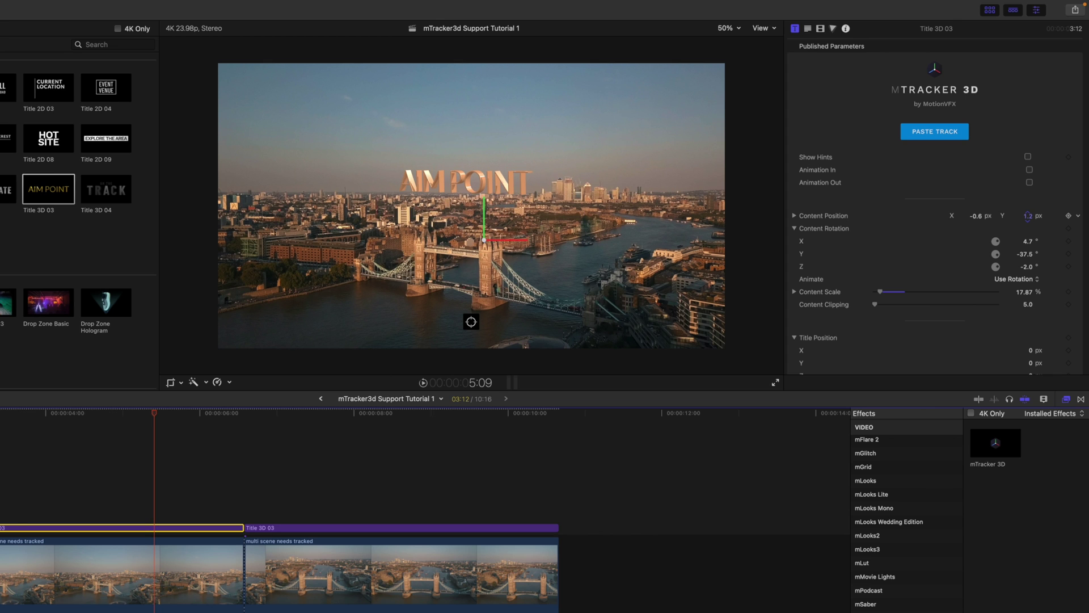